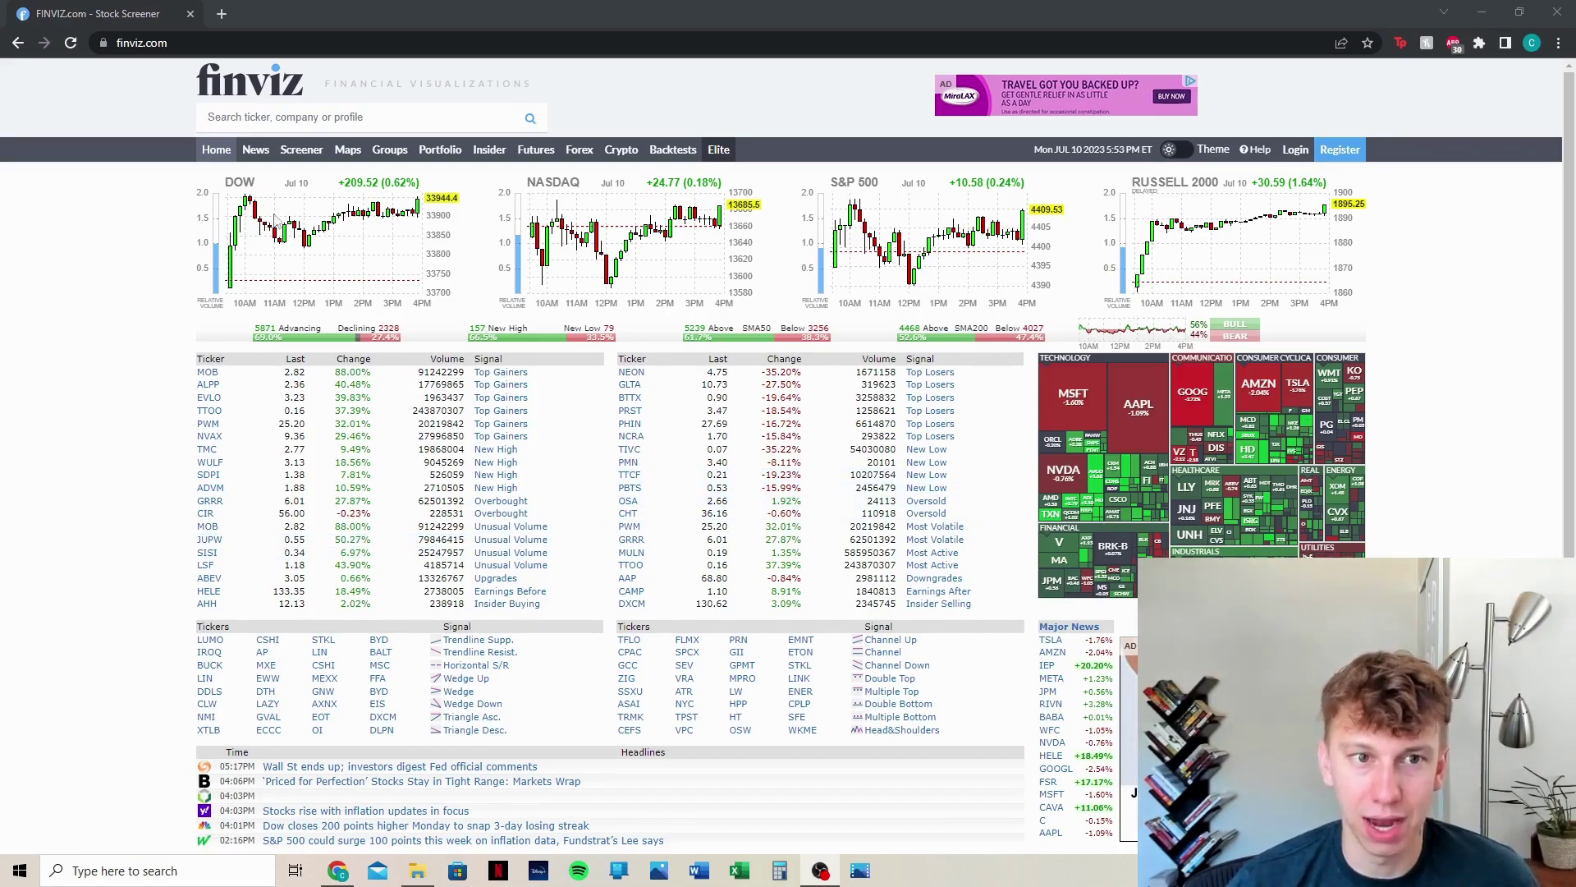
- Open the stock screener and list the stocks with the Top Gainers signal, previewing charts of a few tickers
left_click(303, 152)
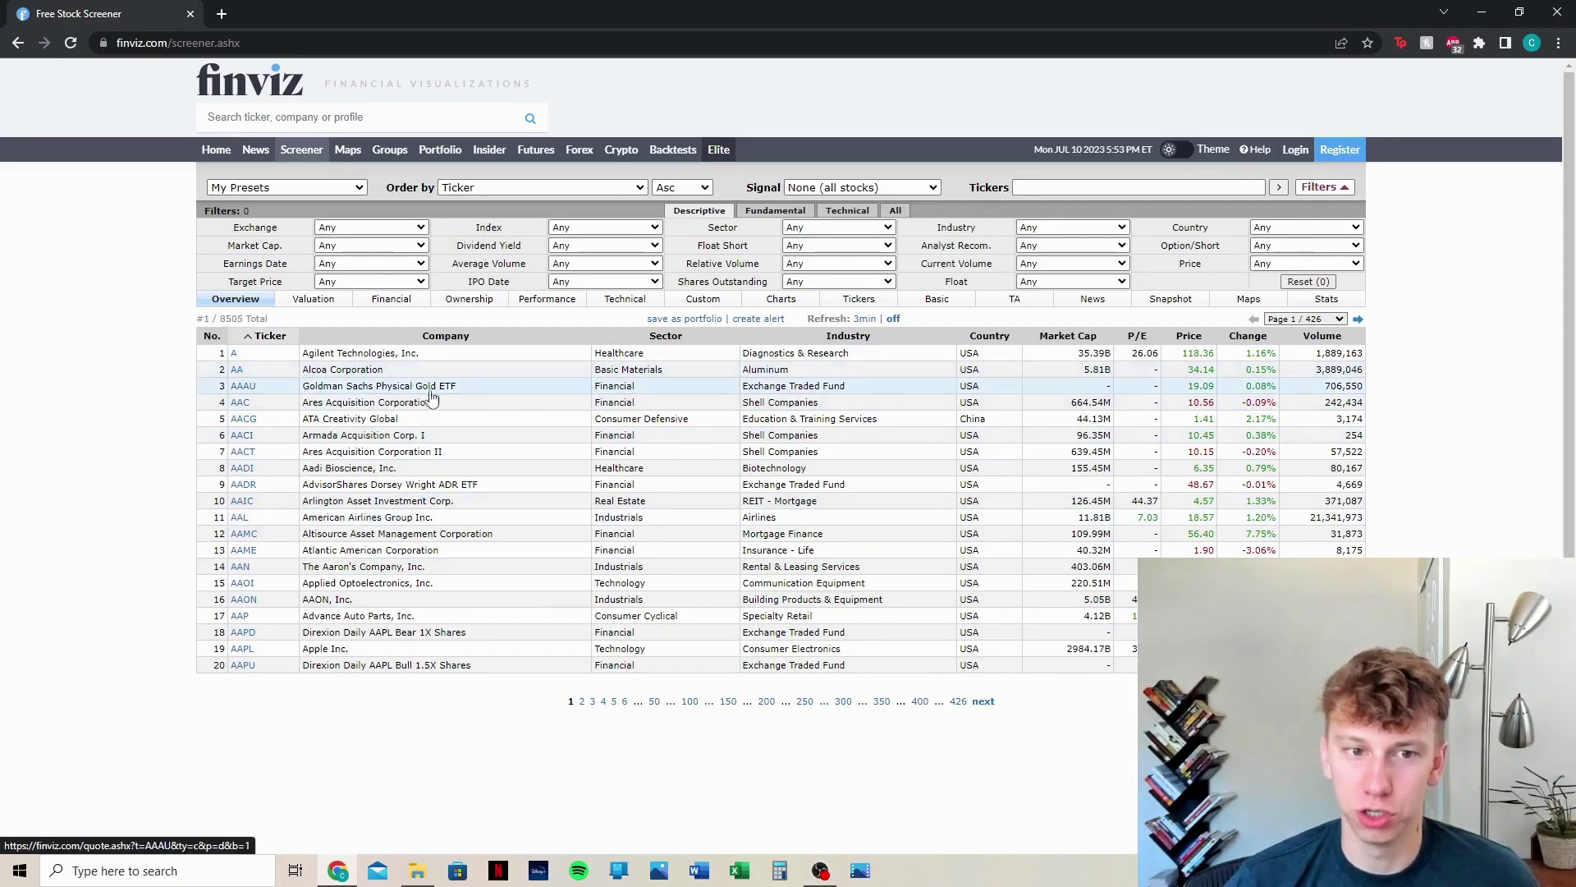
mouse_move(272, 390)
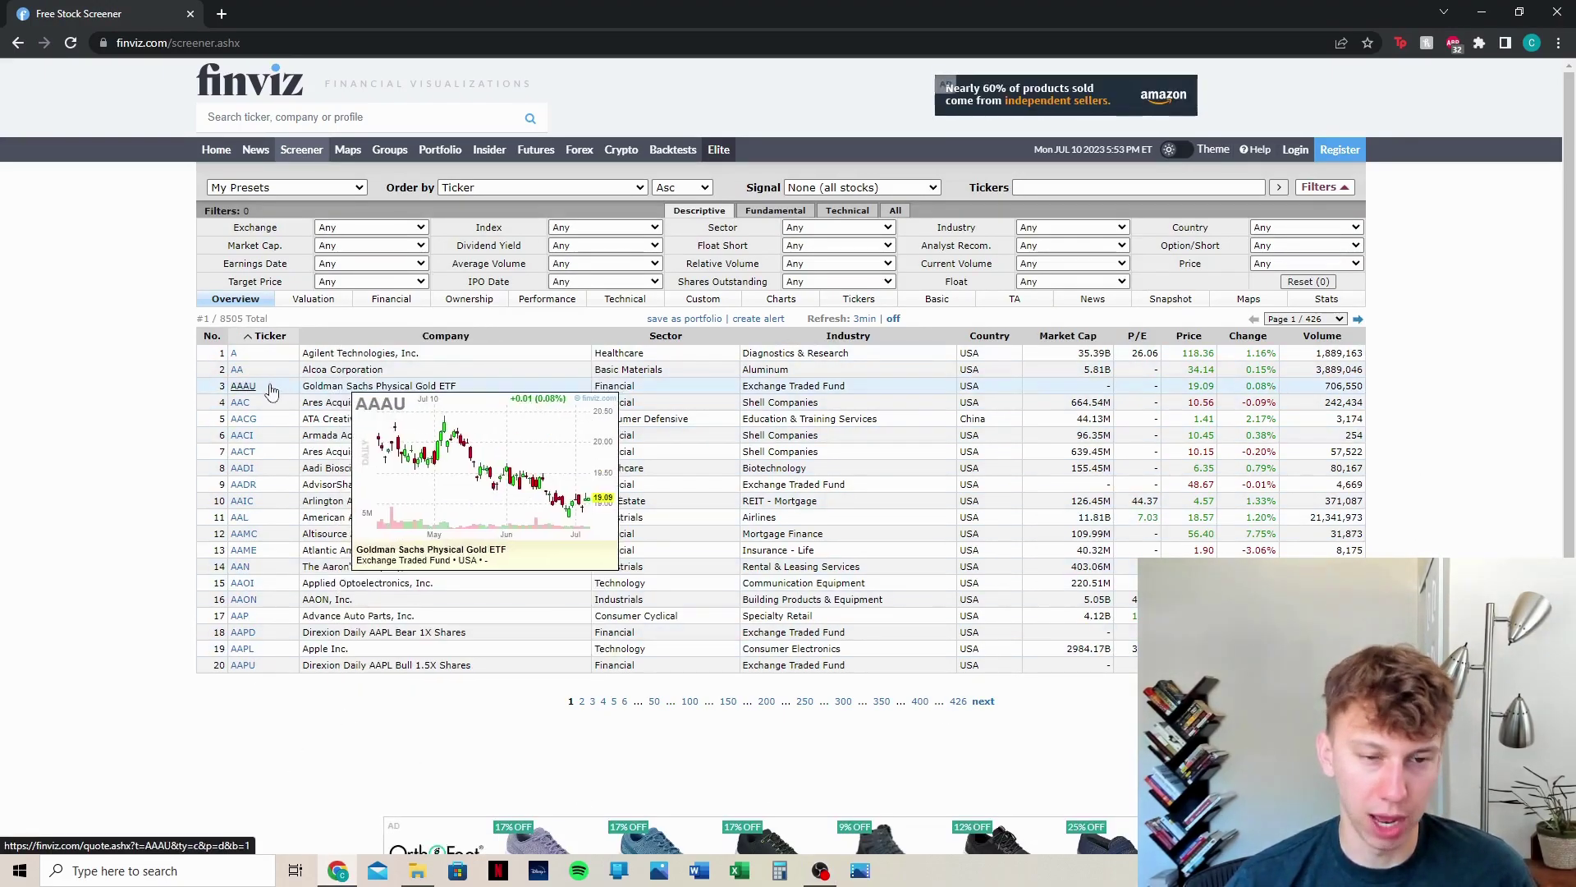
left_click(915, 192)
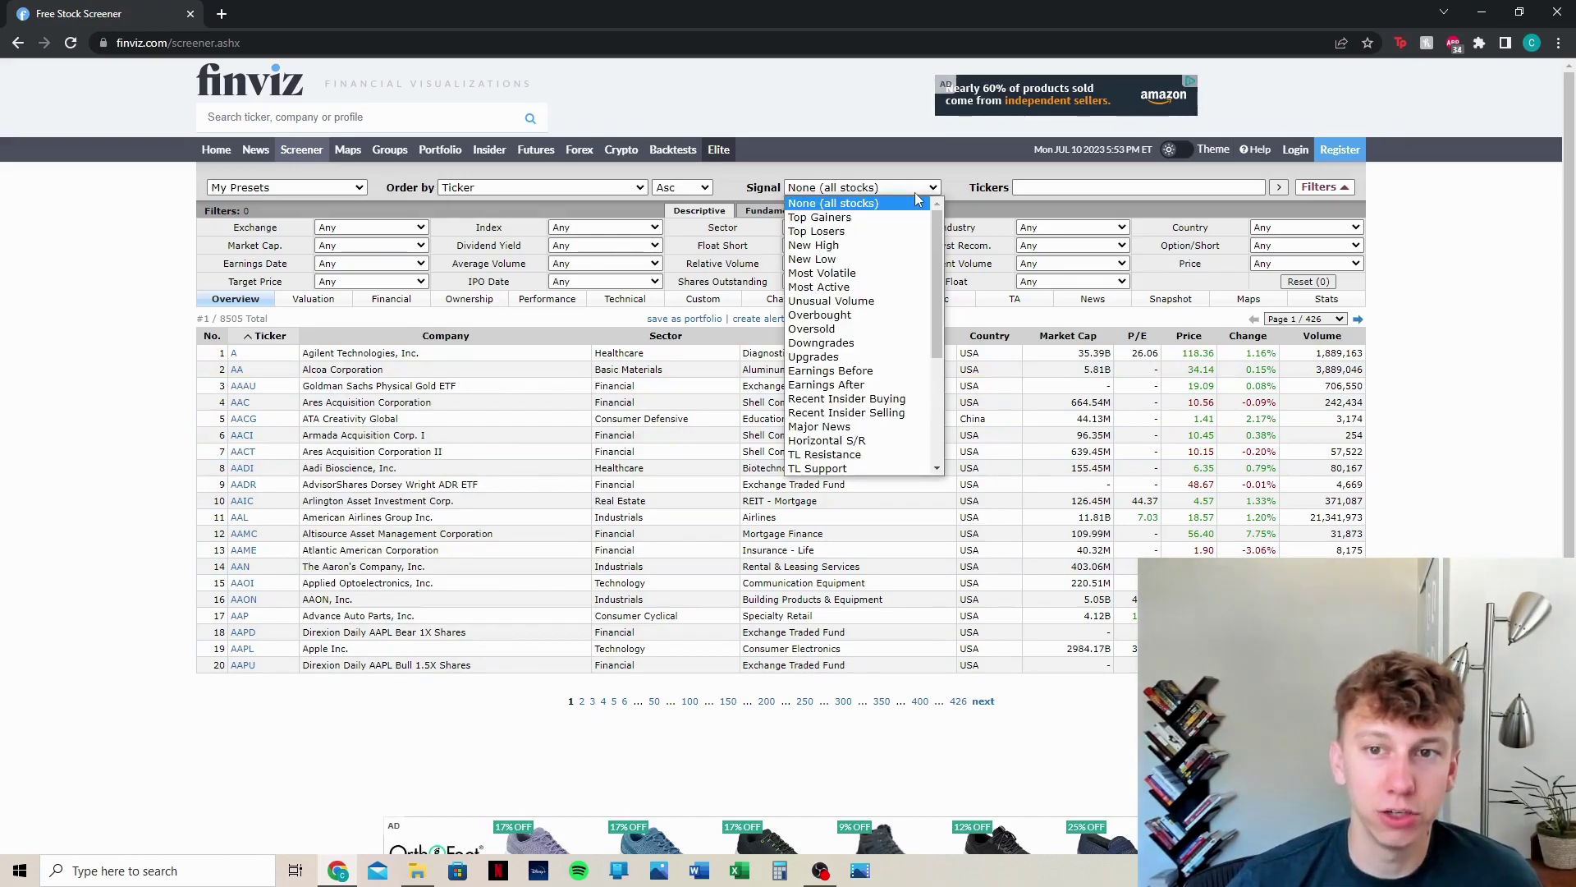
left_click(903, 218)
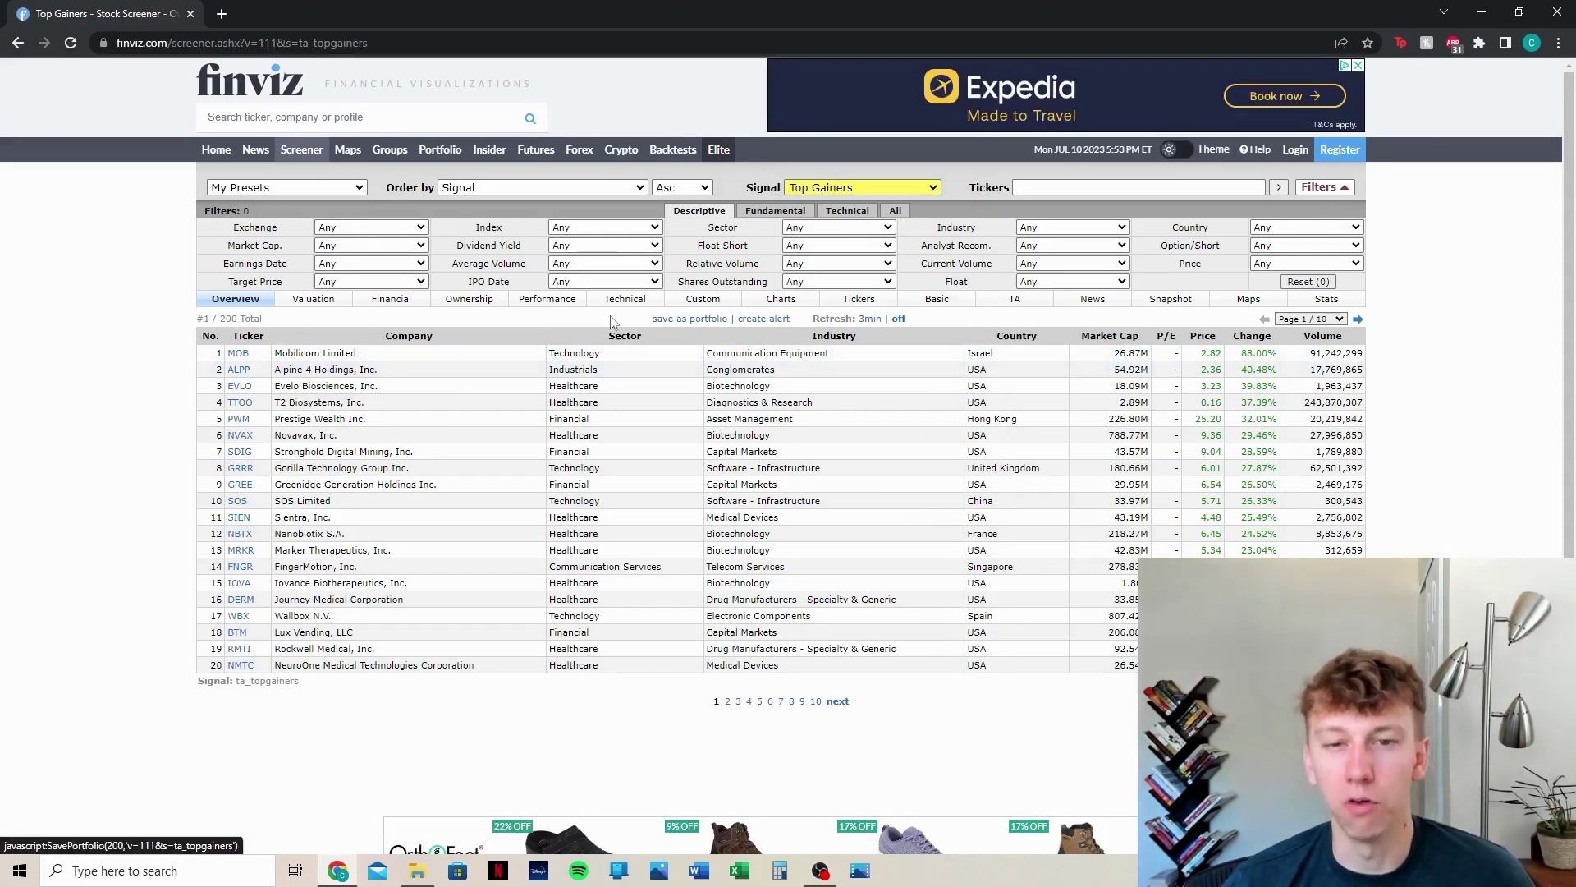
mouse_move(233, 358)
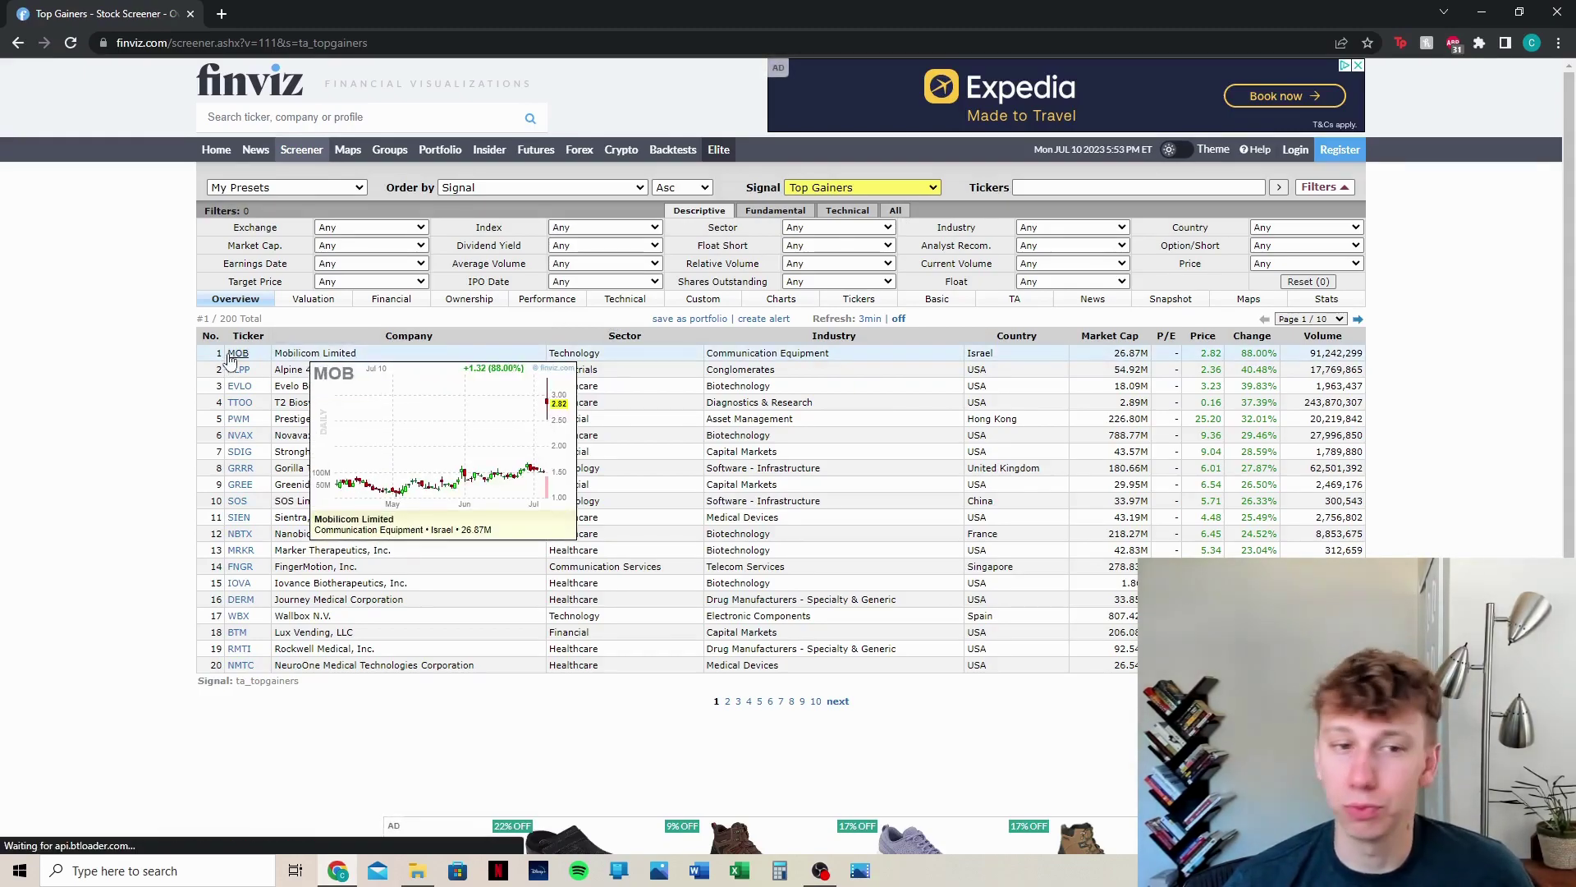
mouse_move(263, 395)
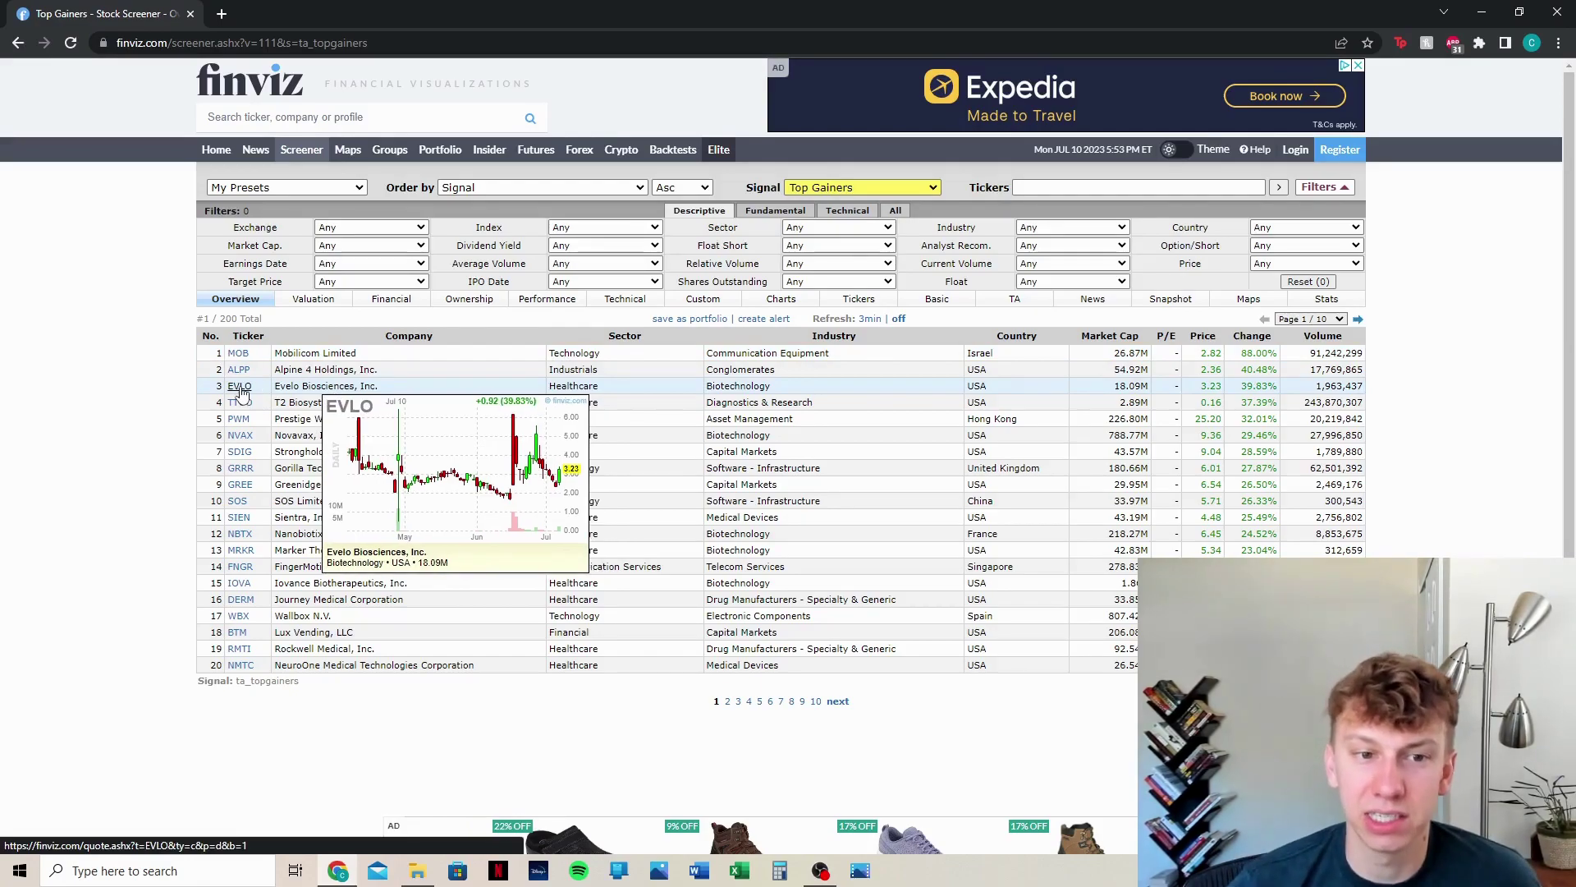
mouse_move(263, 441)
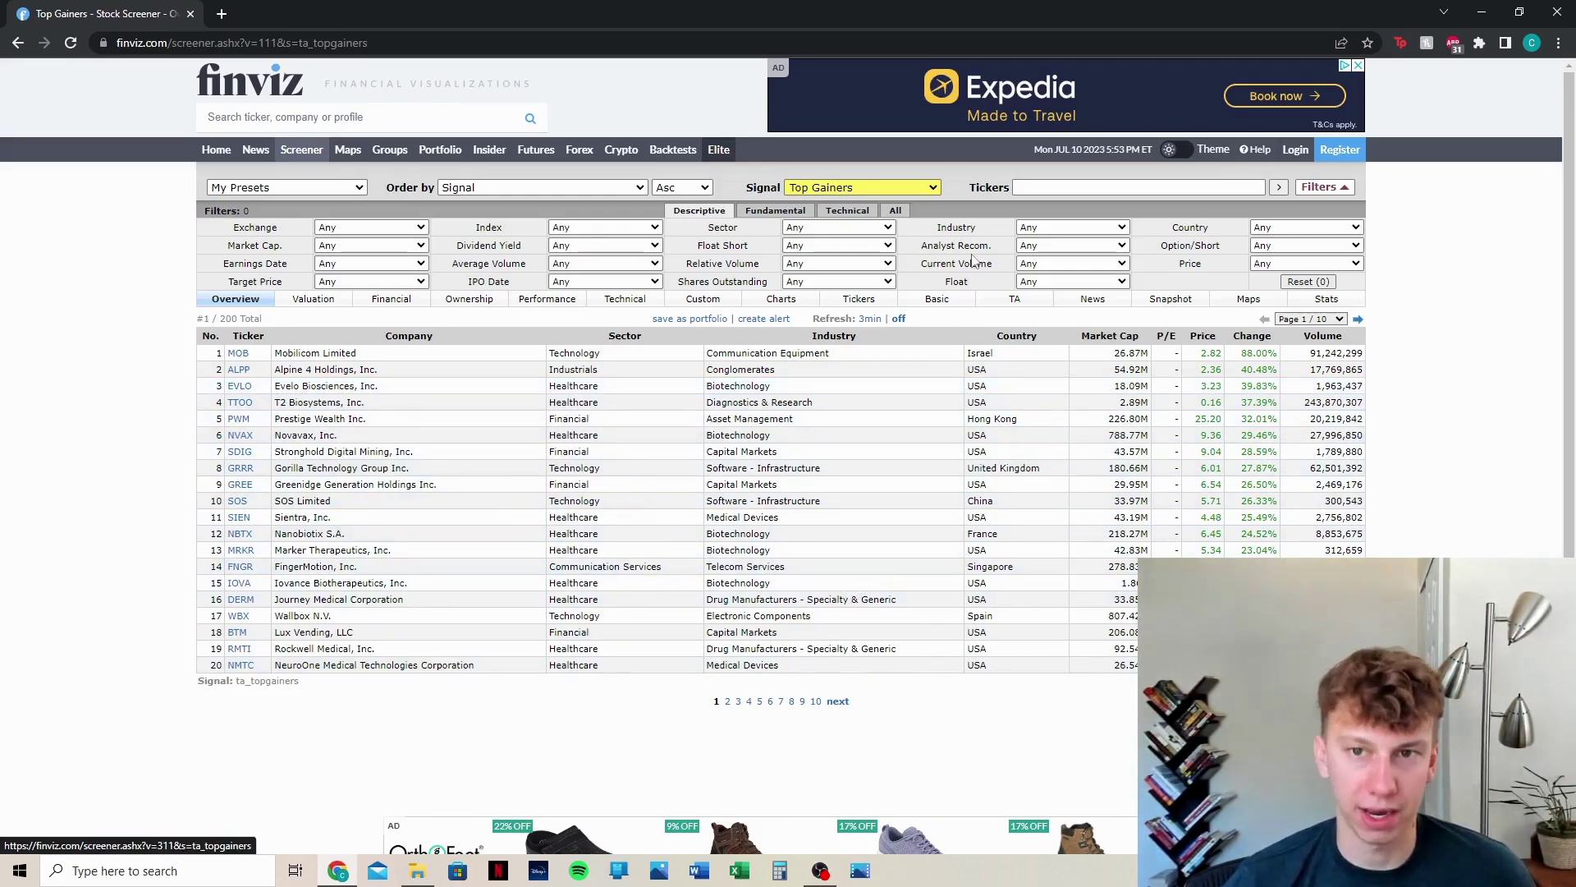
- Screen the stocks by the Top Losers signal and after that by New High, previewing several New High charts
left_click(862, 187)
left_click(821, 227)
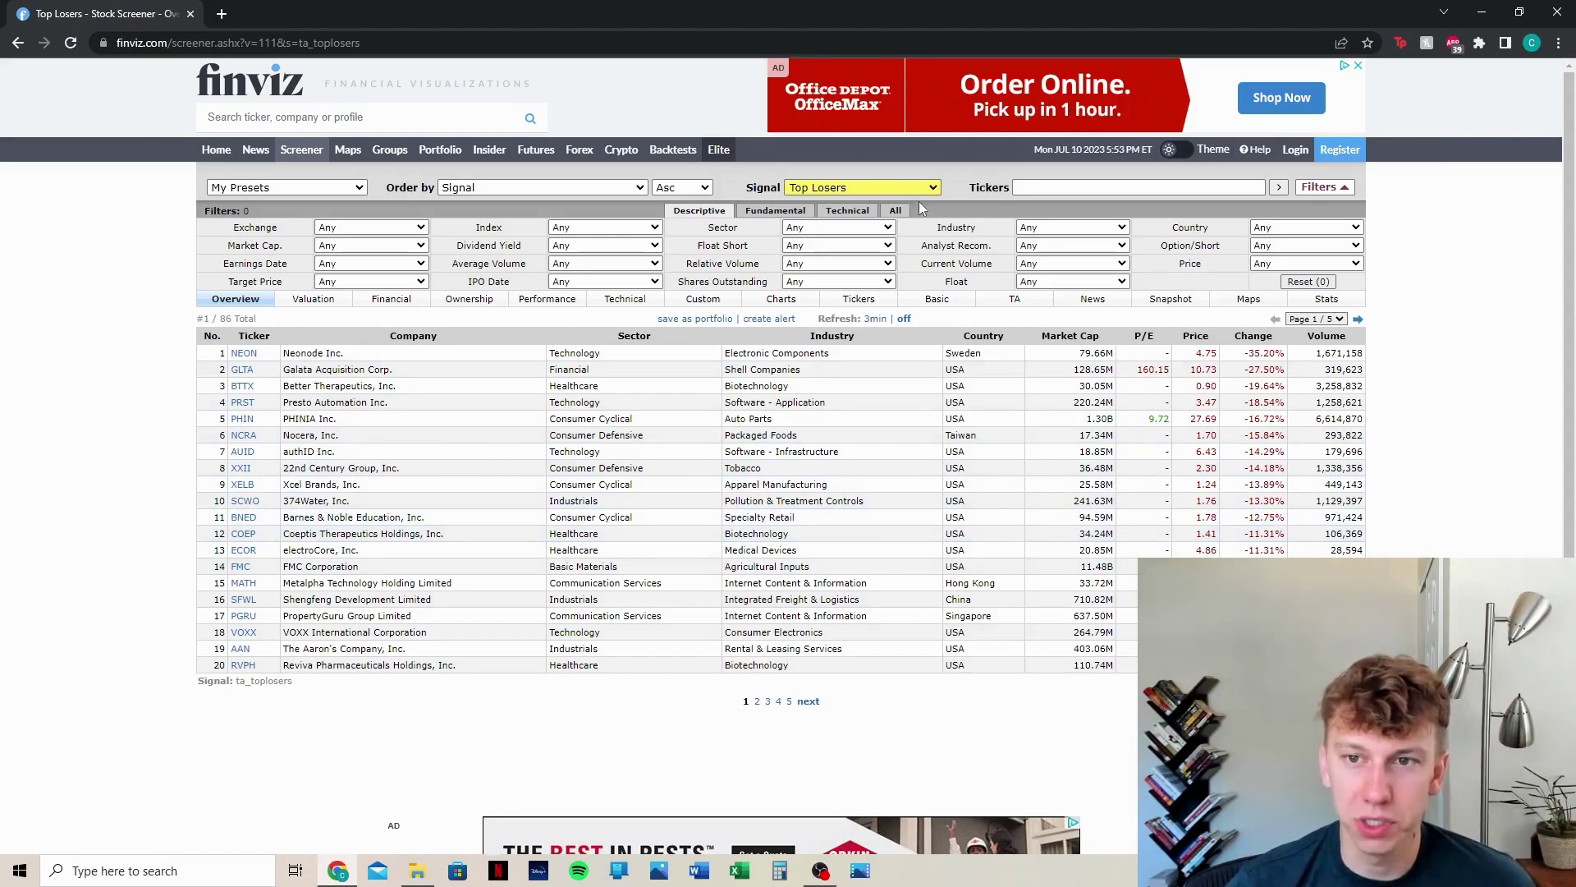
left_click(889, 191)
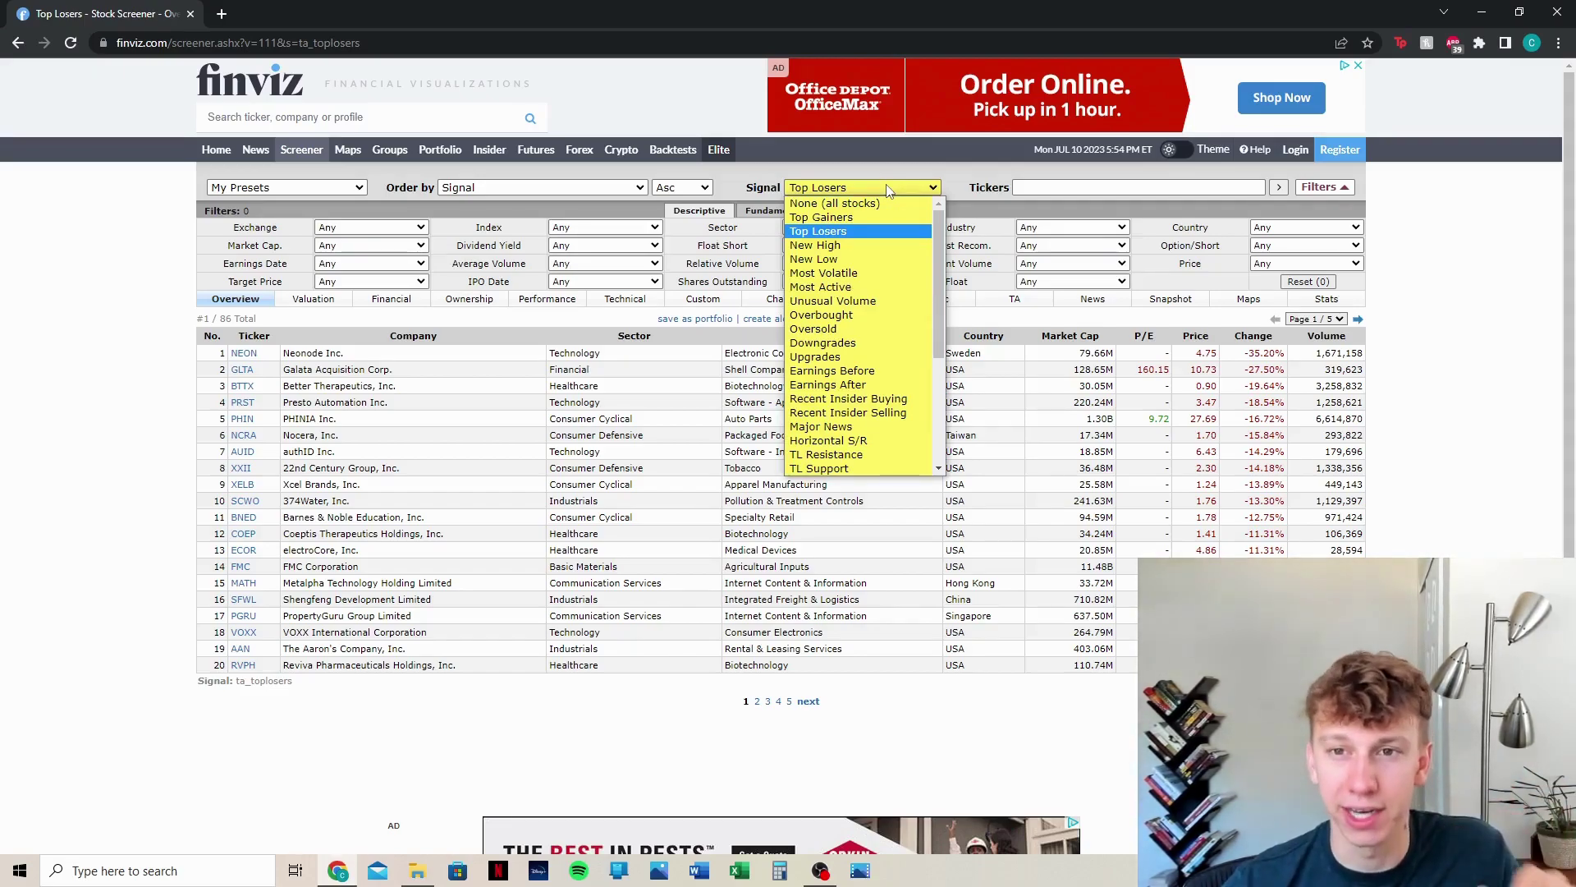
left_click(872, 255)
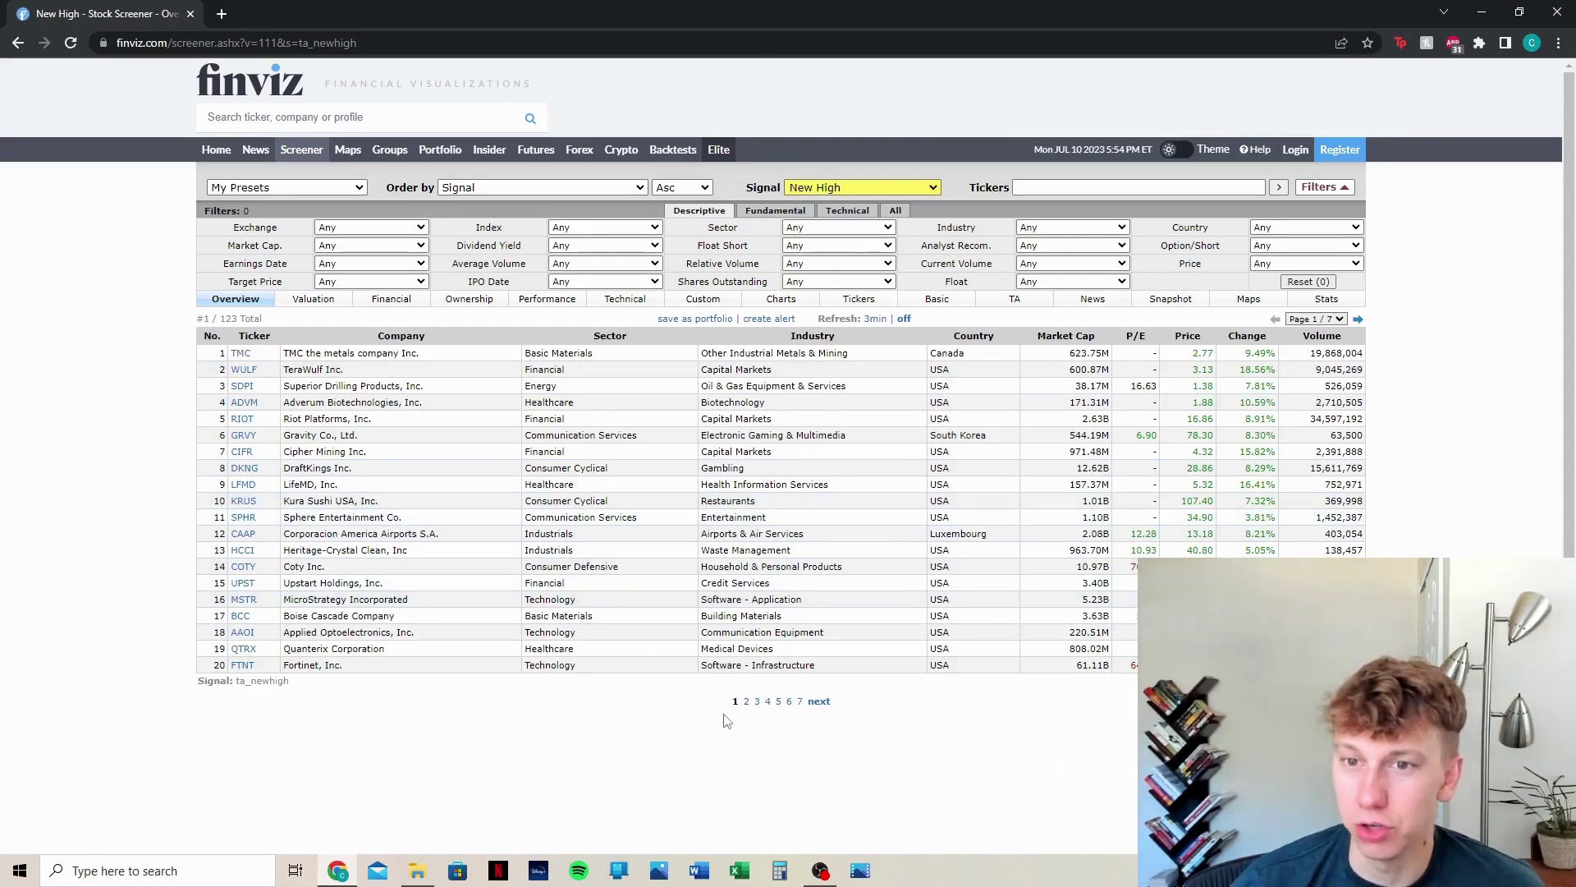
mouse_move(254, 375)
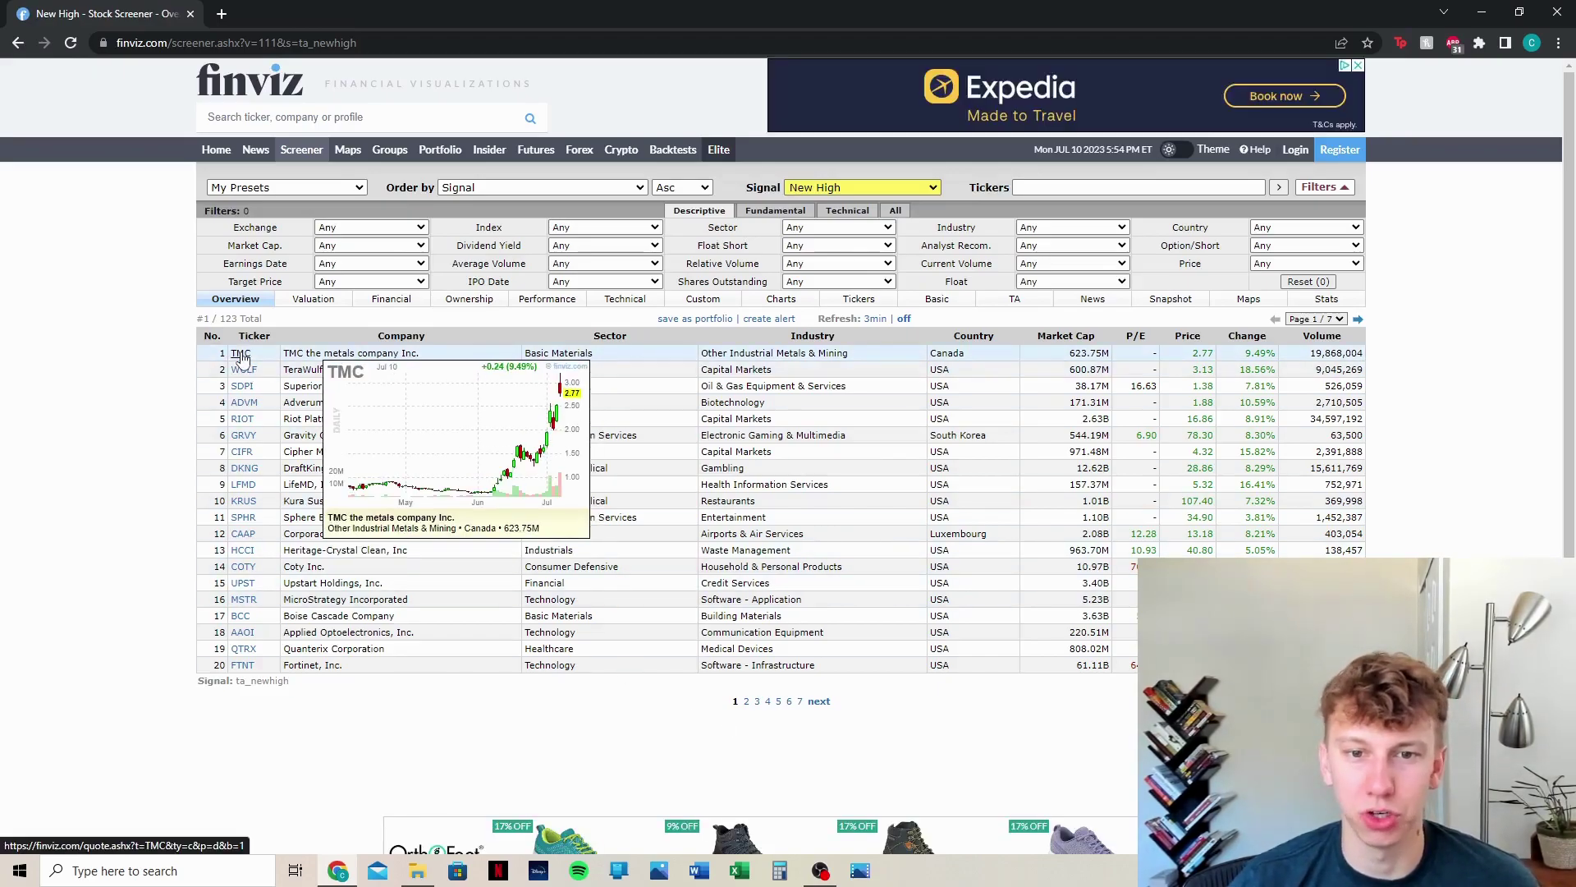
mouse_move(249, 406)
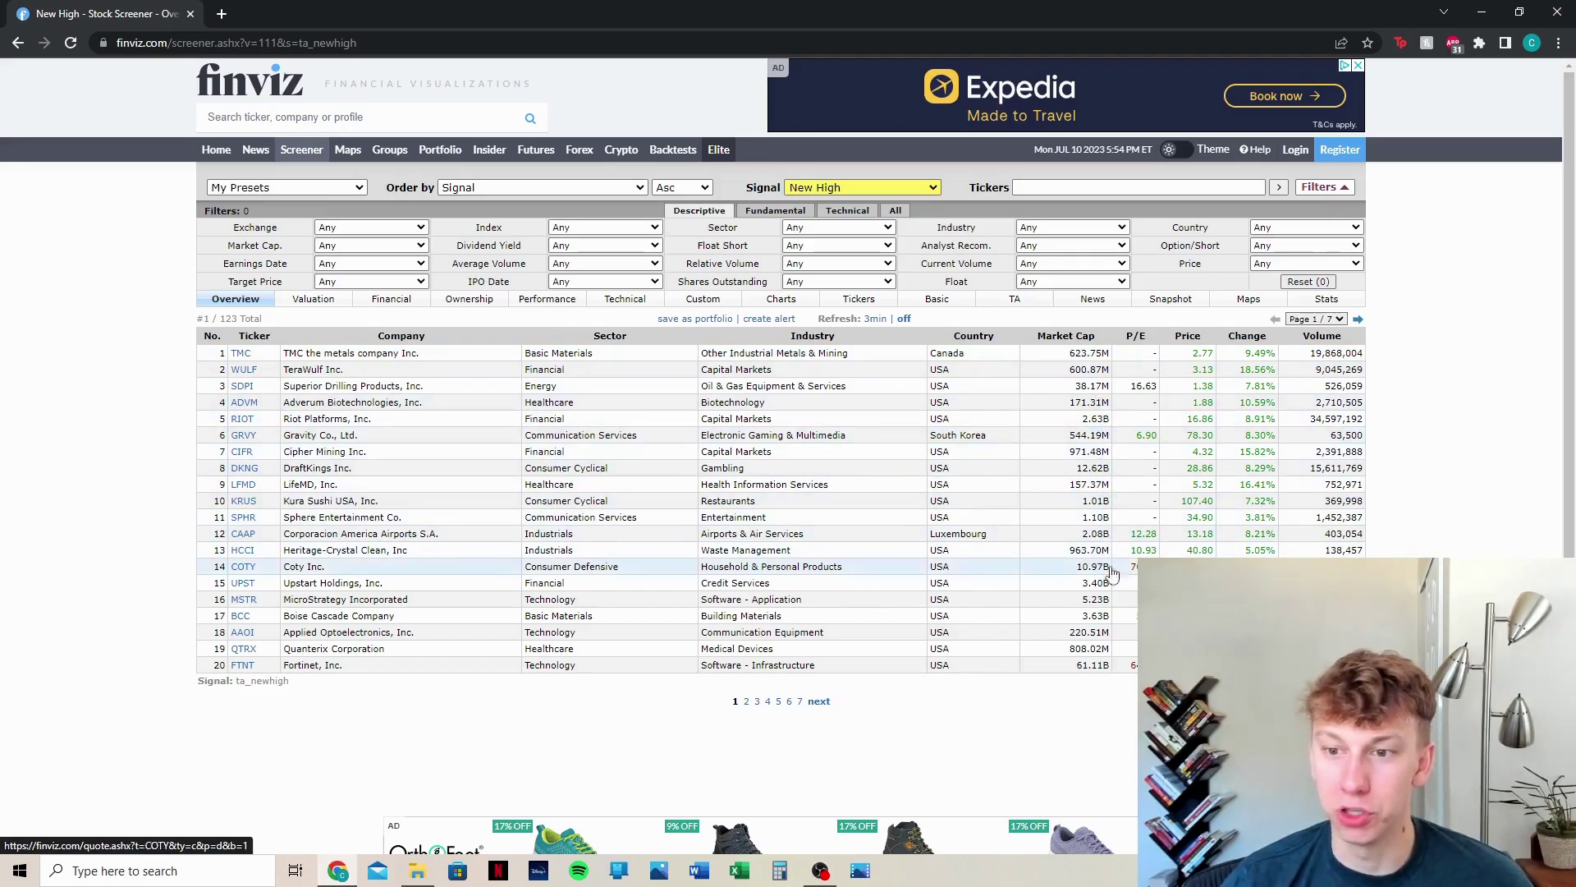
mouse_move(233, 601)
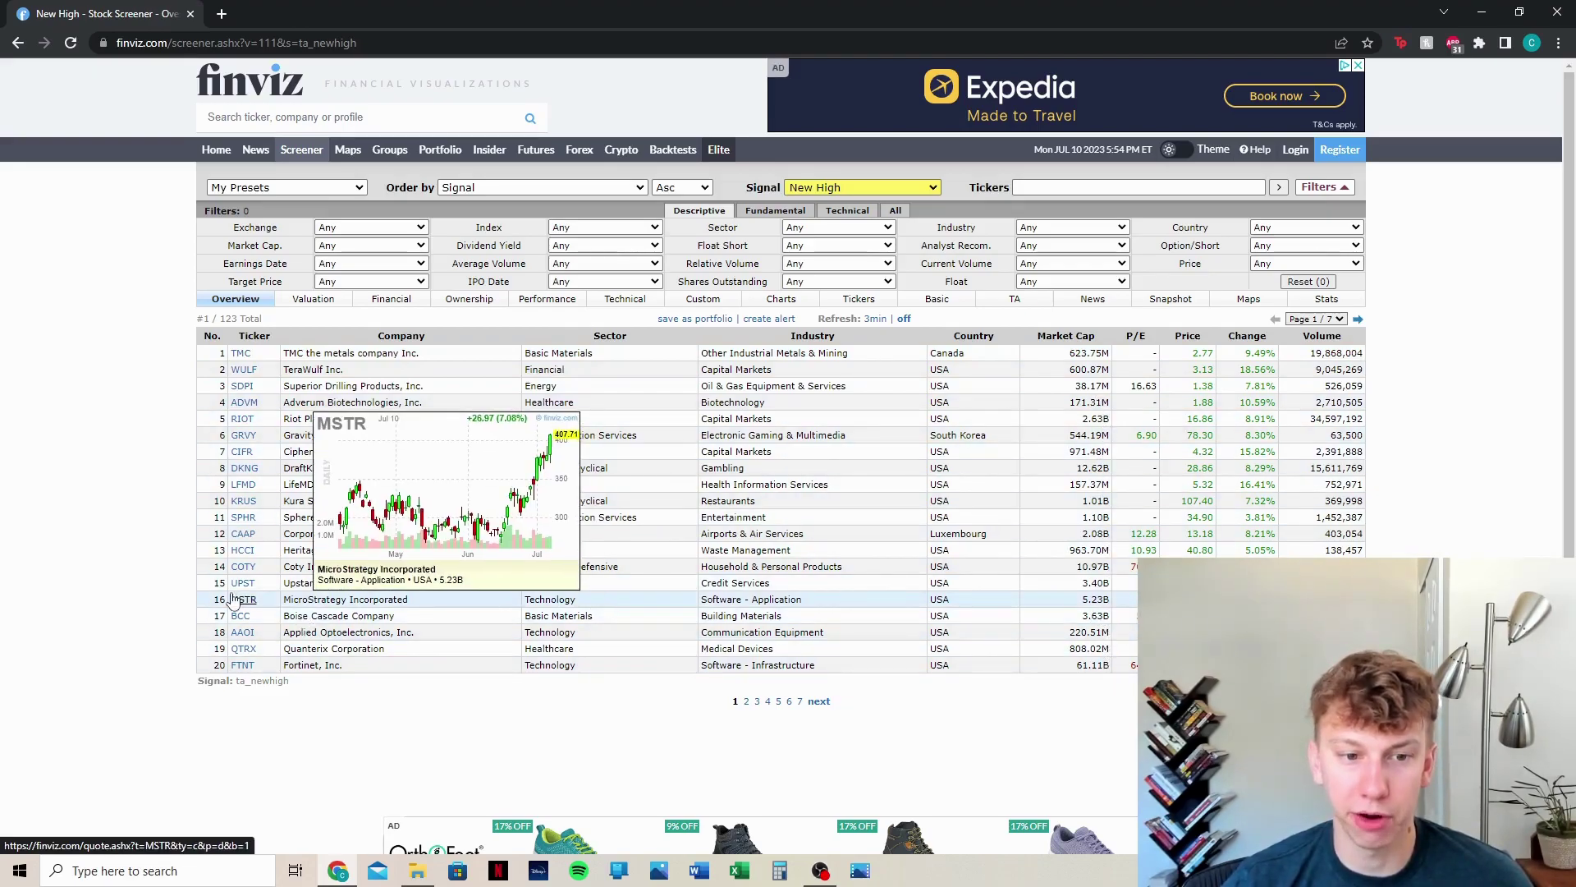
mouse_move(244, 558)
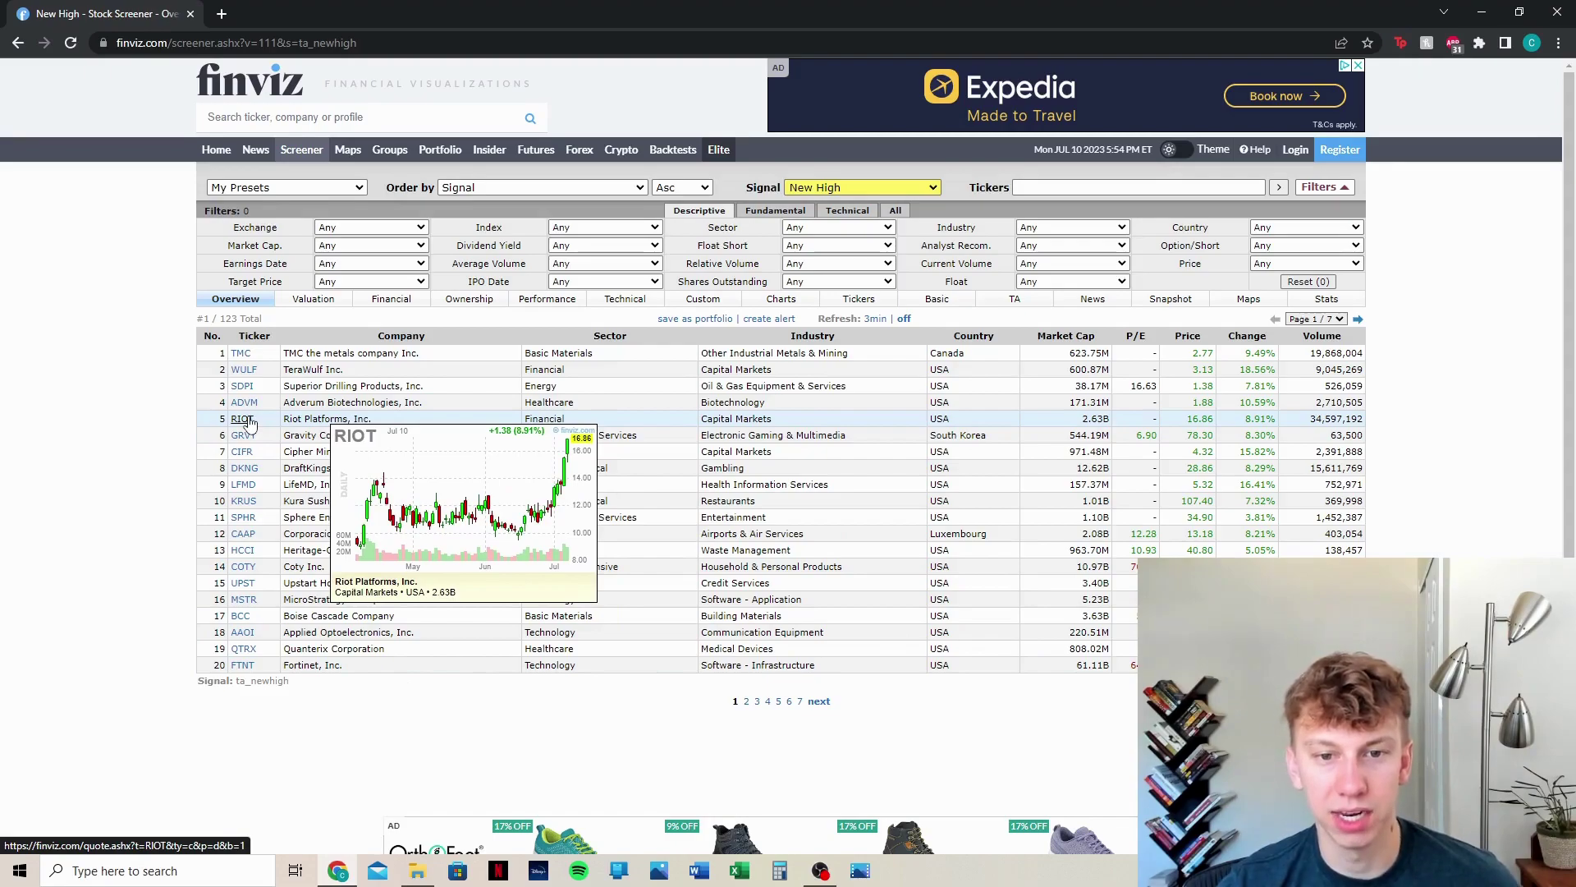
- Screen the stocks by the New Low signal and review the BDRX quote page before returning to the list
left_click(905, 190)
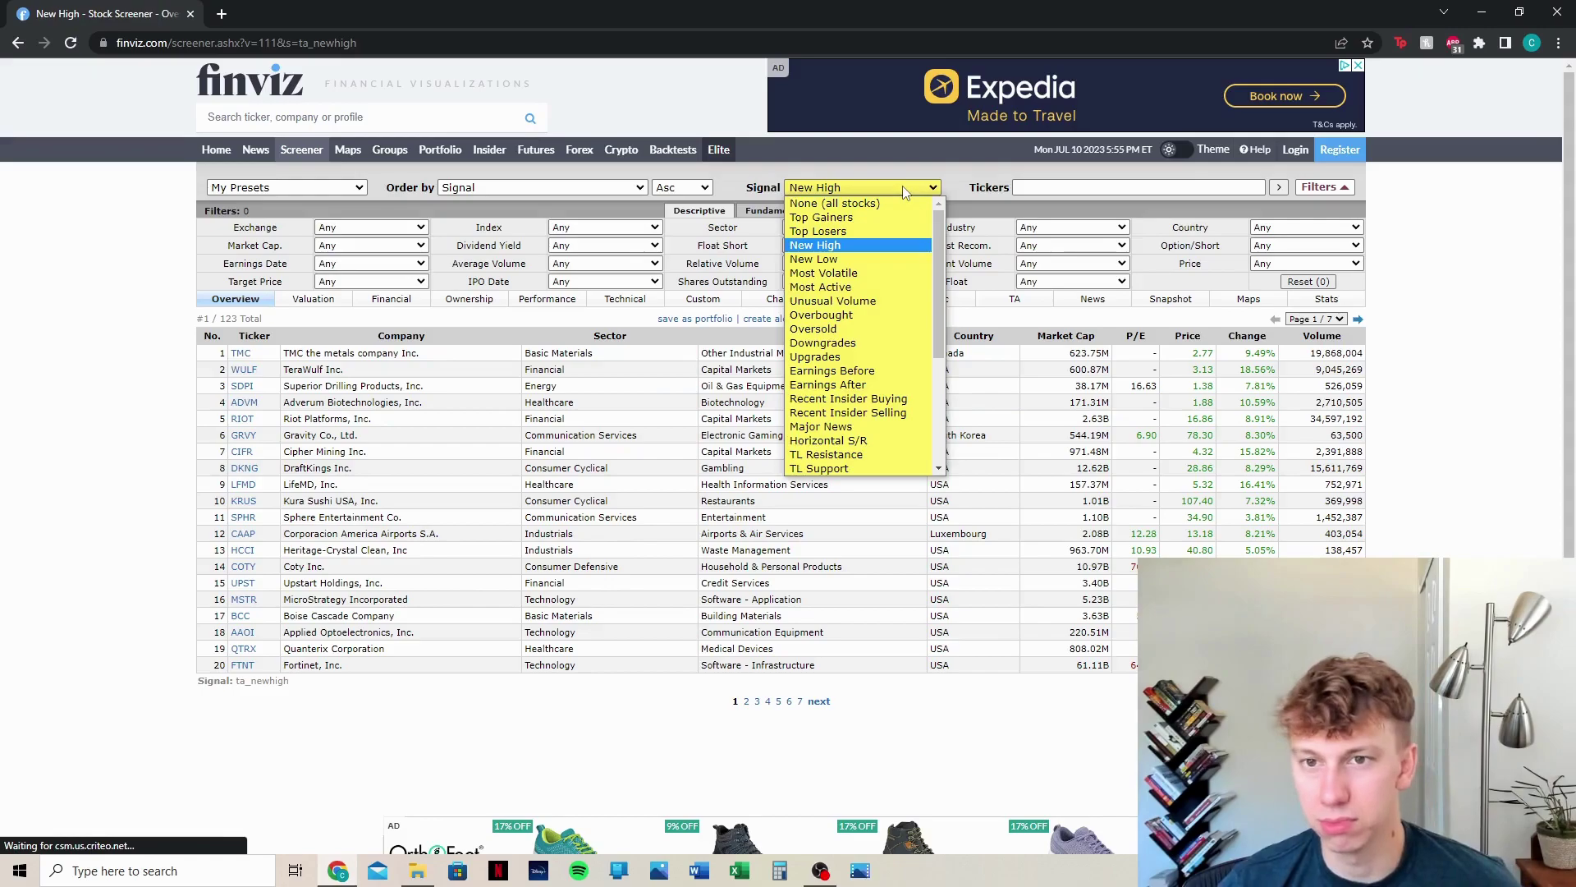
left_click(866, 261)
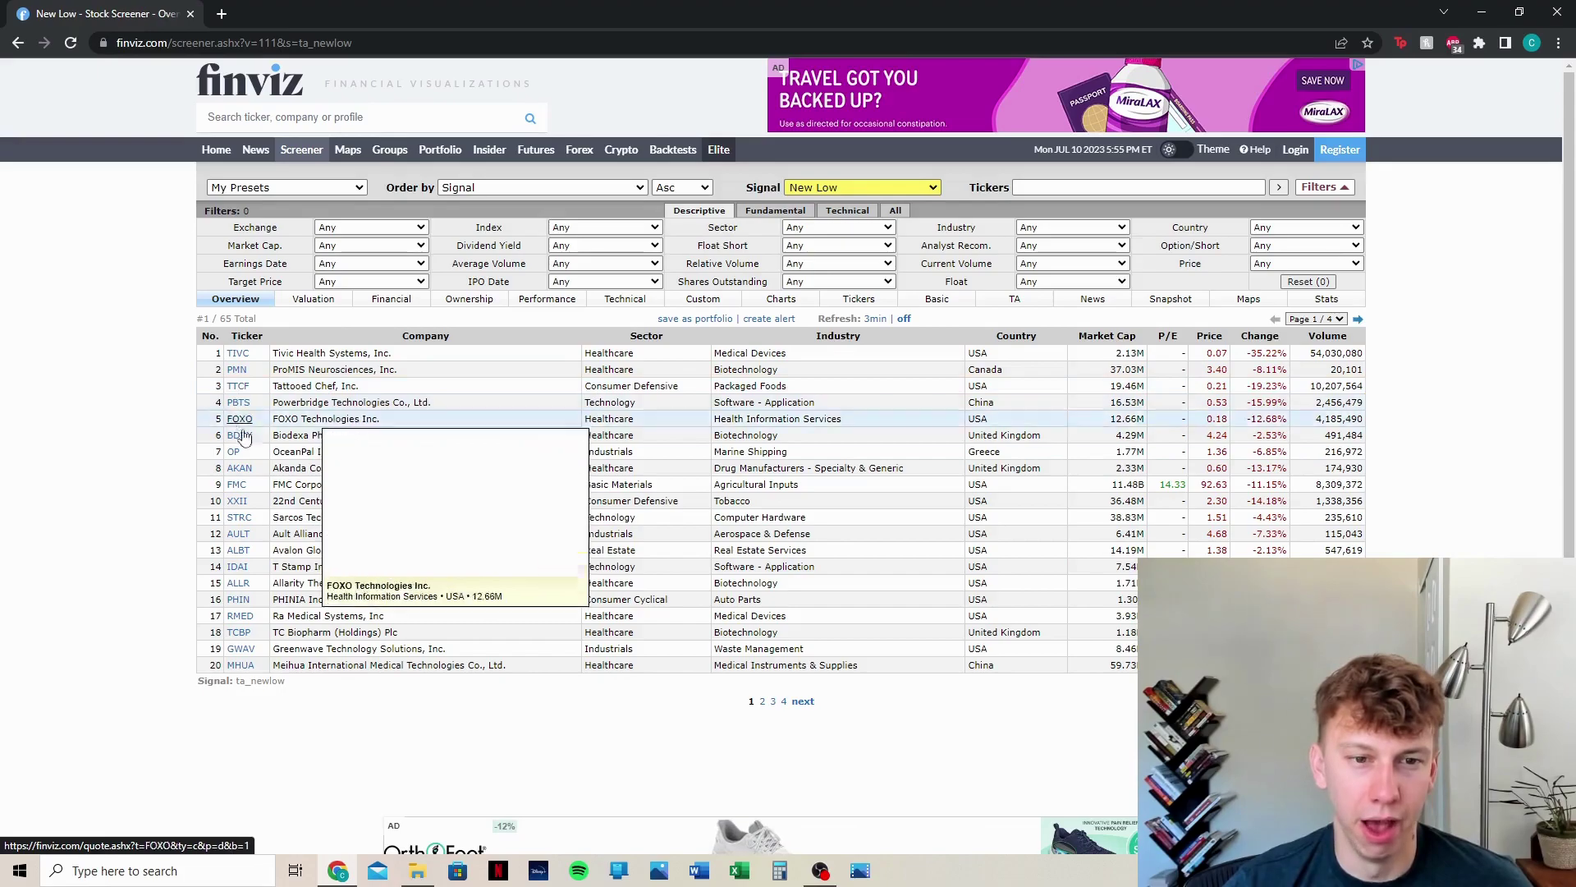
mouse_move(245, 443)
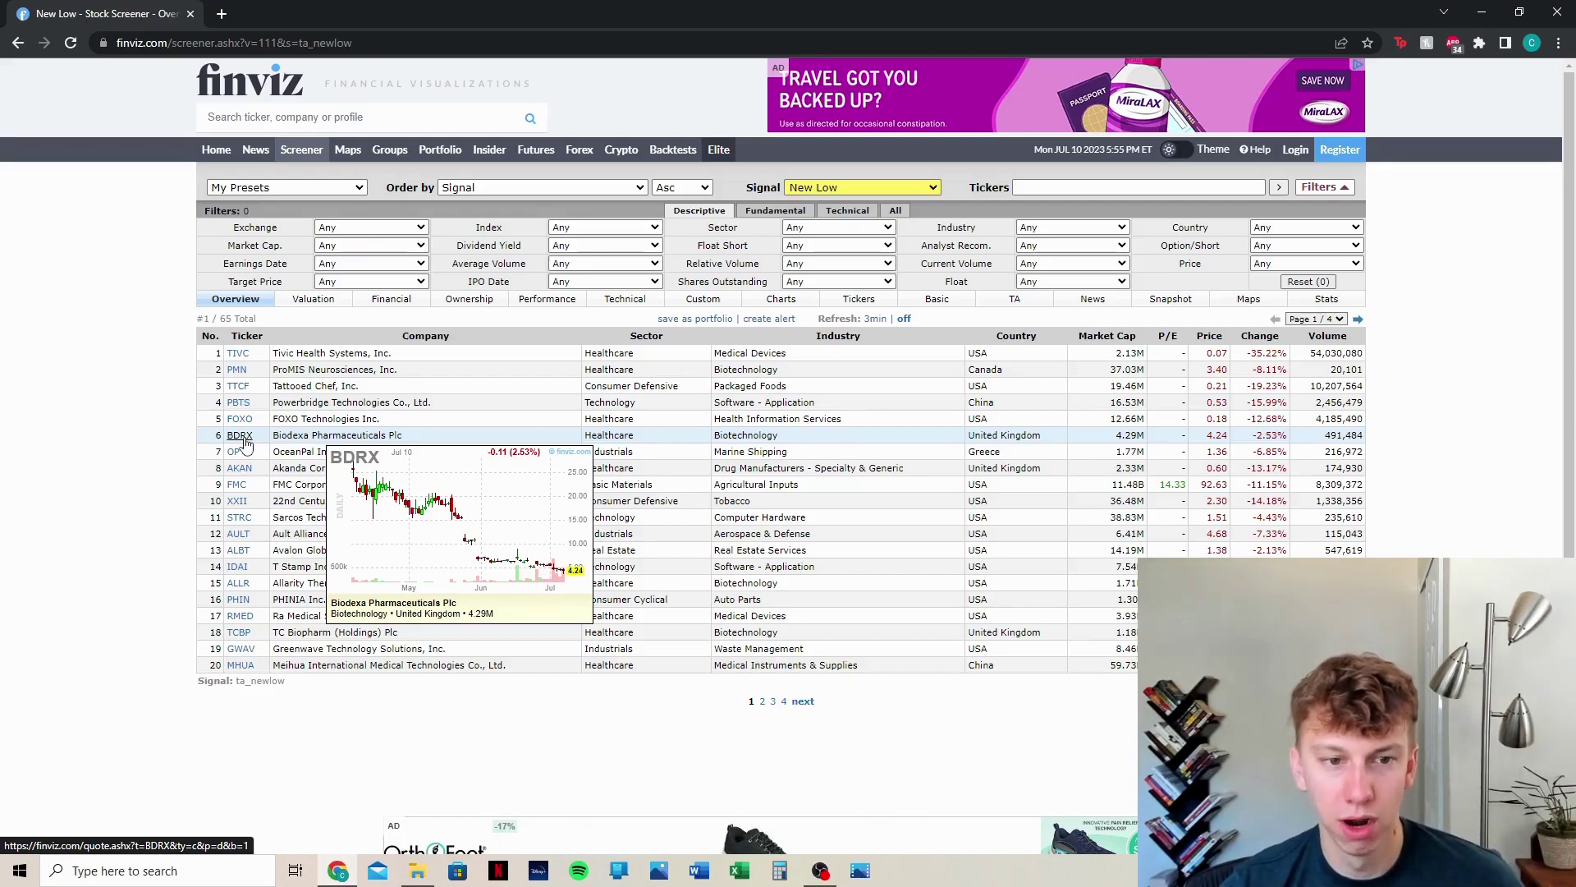
left_click(250, 436)
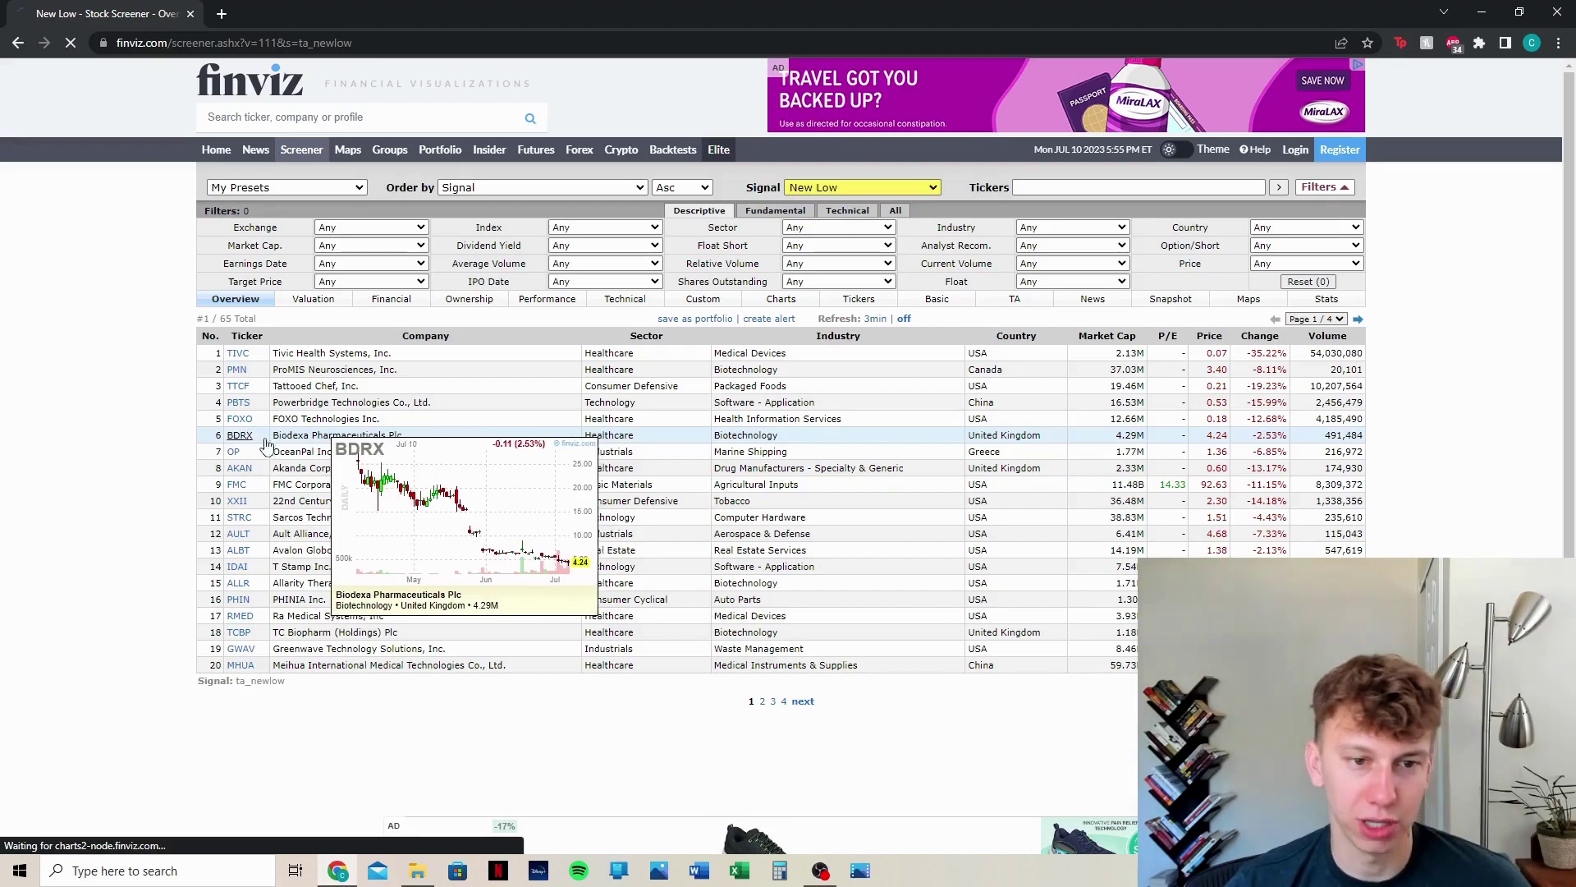
scroll(821, 609, "down", 2)
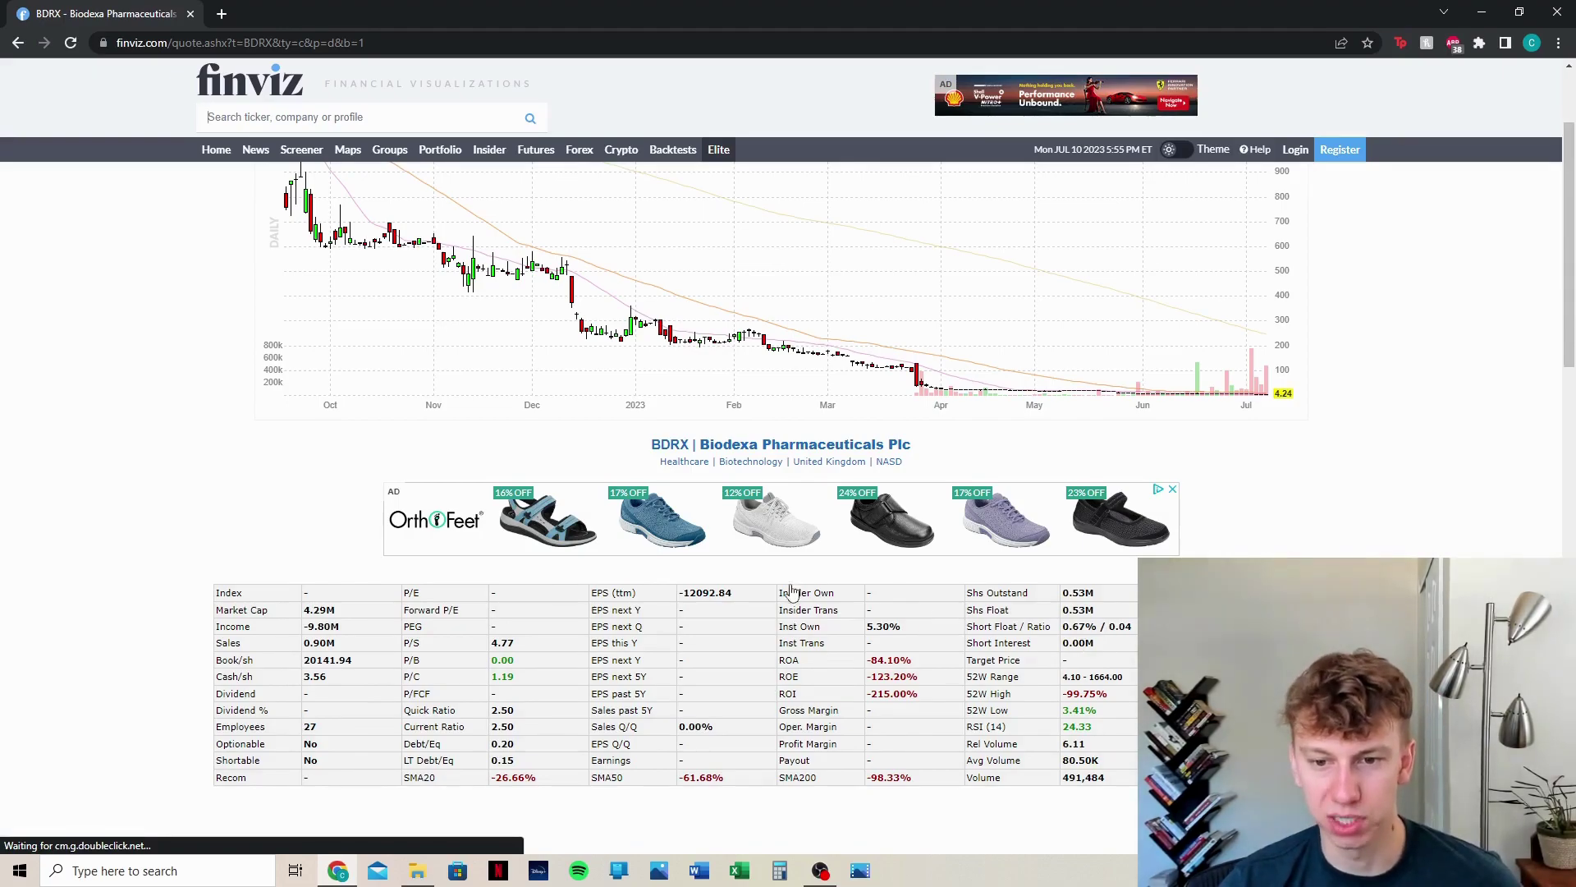
key("alt+Left")
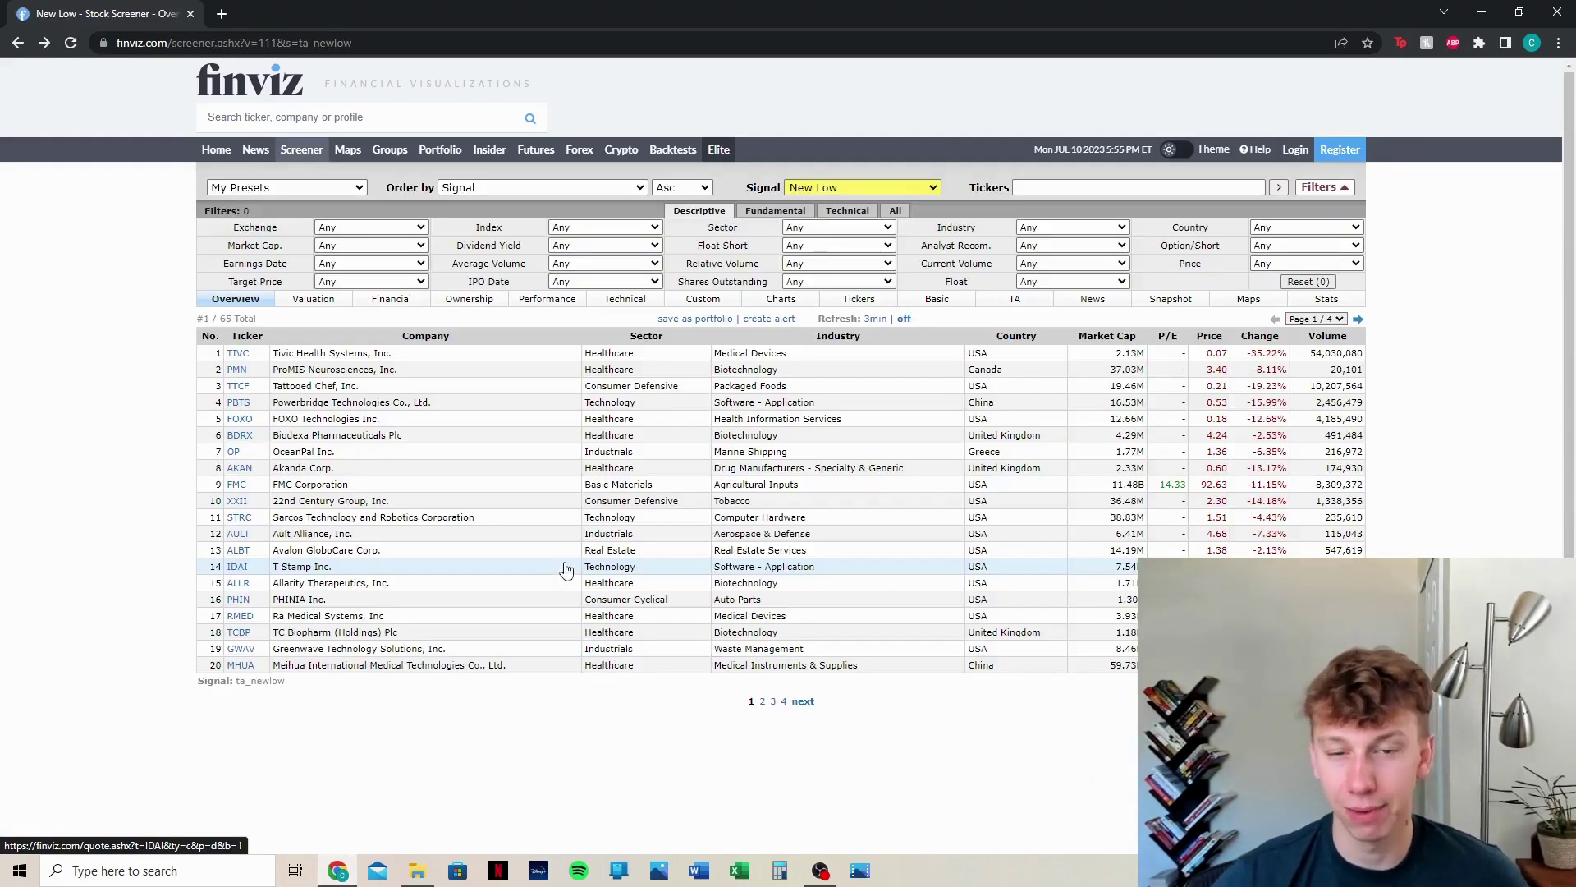
- Screen the stocks by the Upgrades signal and preview a chart from the list
left_click(896, 192)
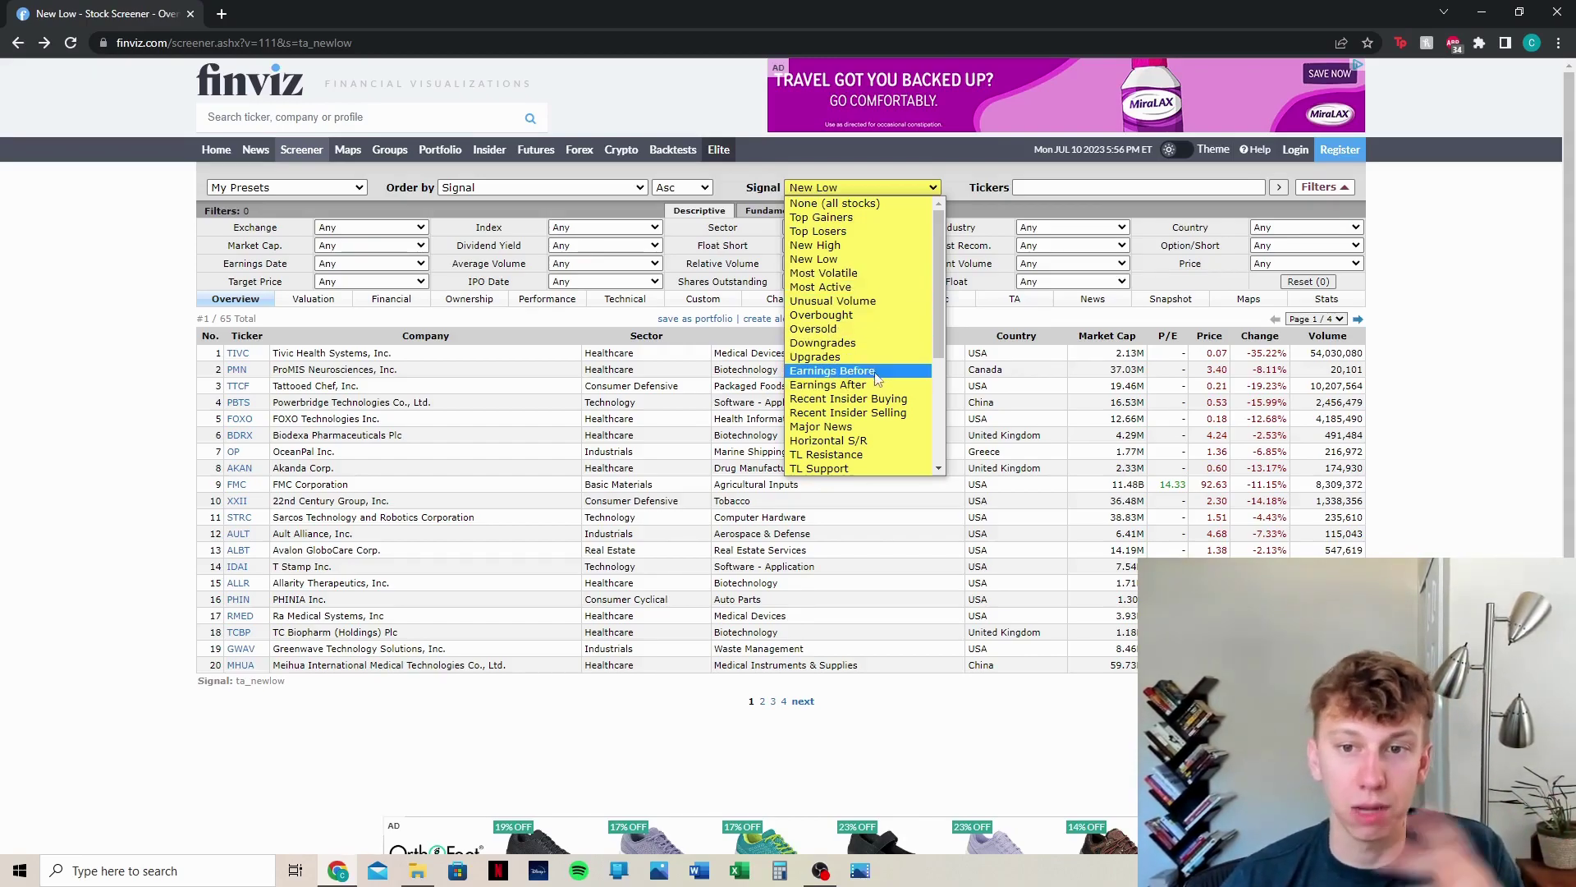
left_click(901, 358)
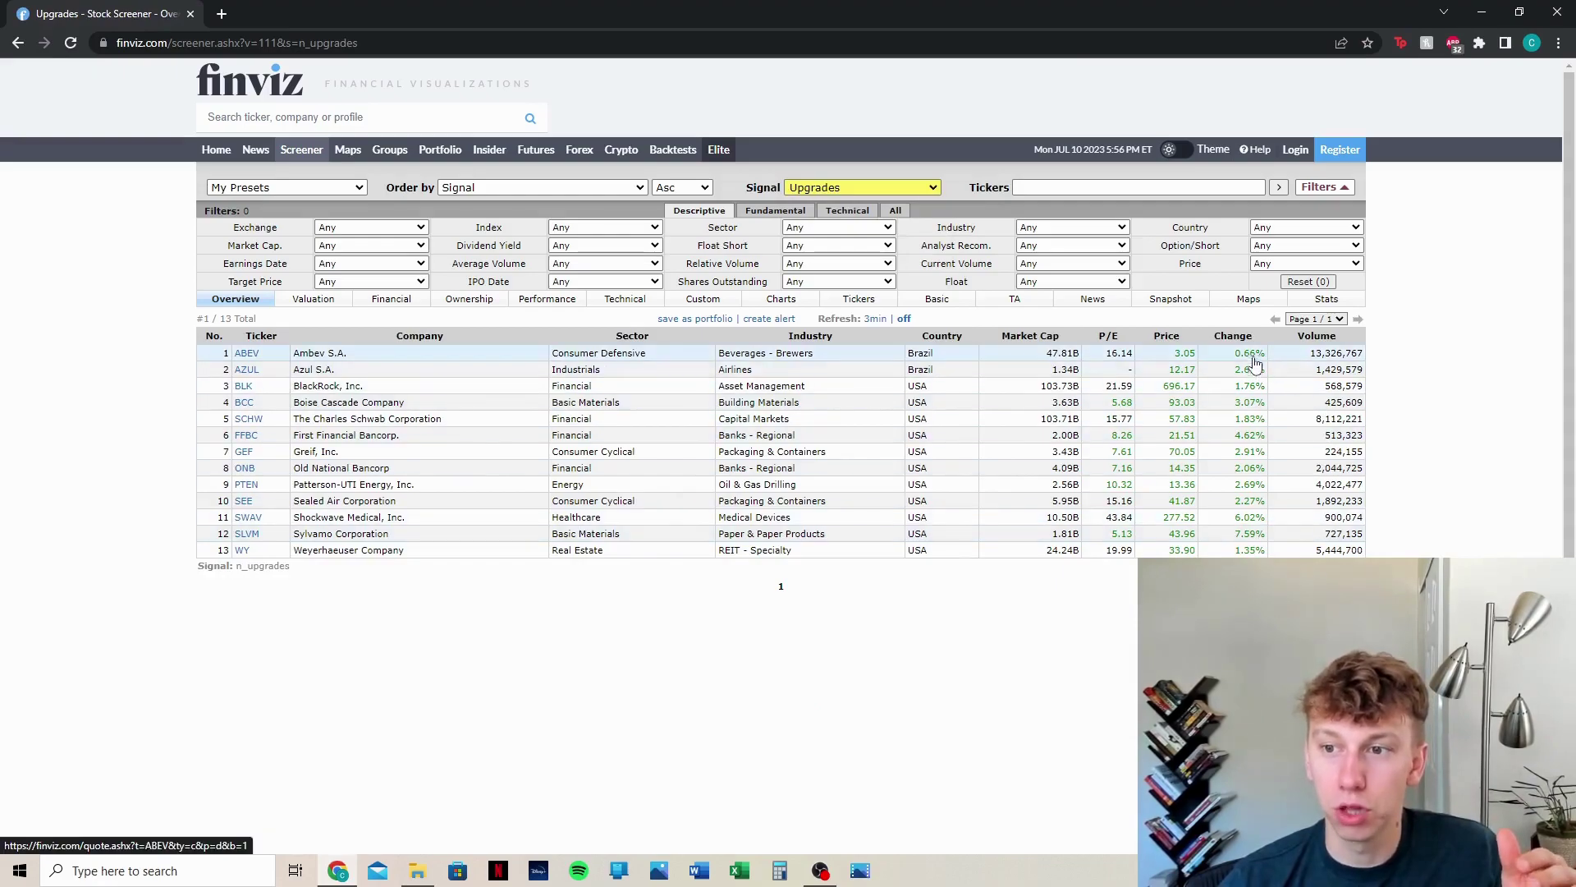
mouse_move(240, 356)
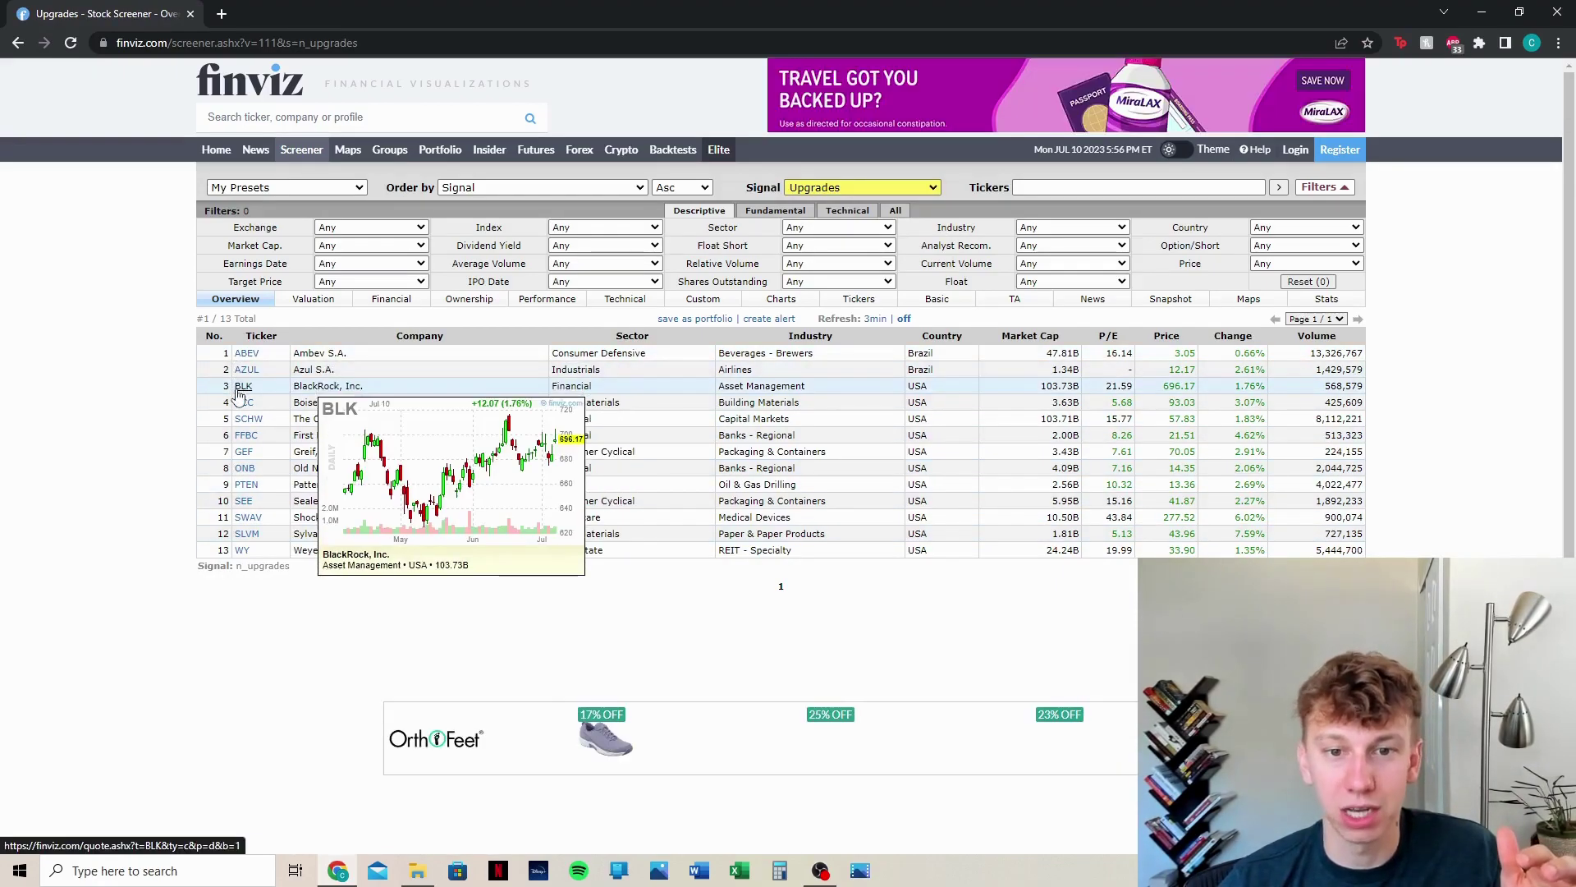
- Switch the screener signal to Downgrades and after that to Recent Insider Selling
left_click(903, 189)
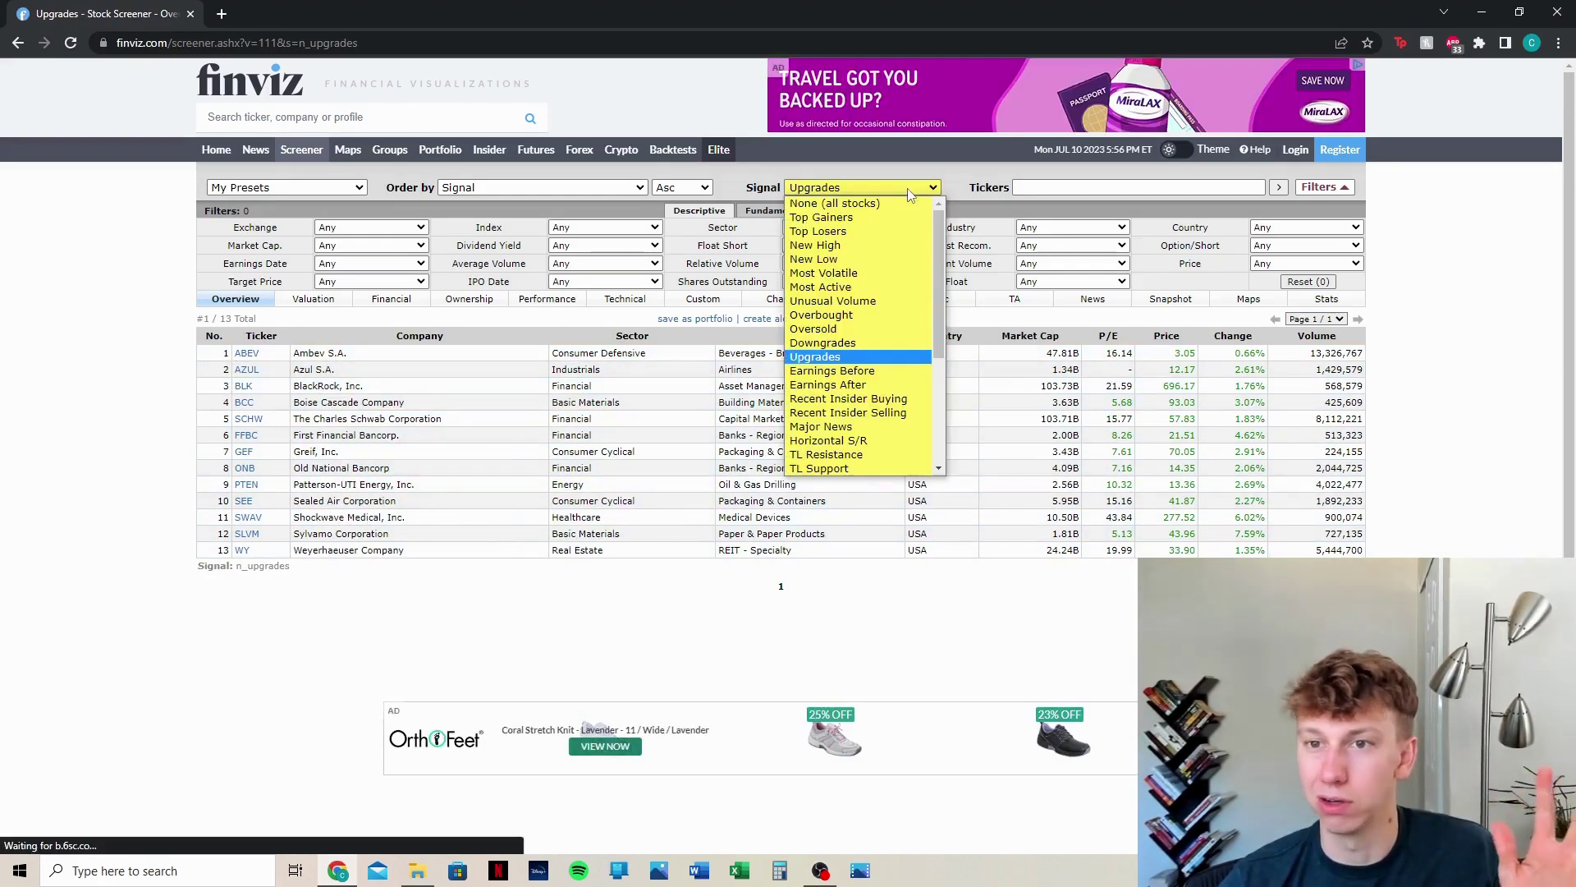
left_click(898, 351)
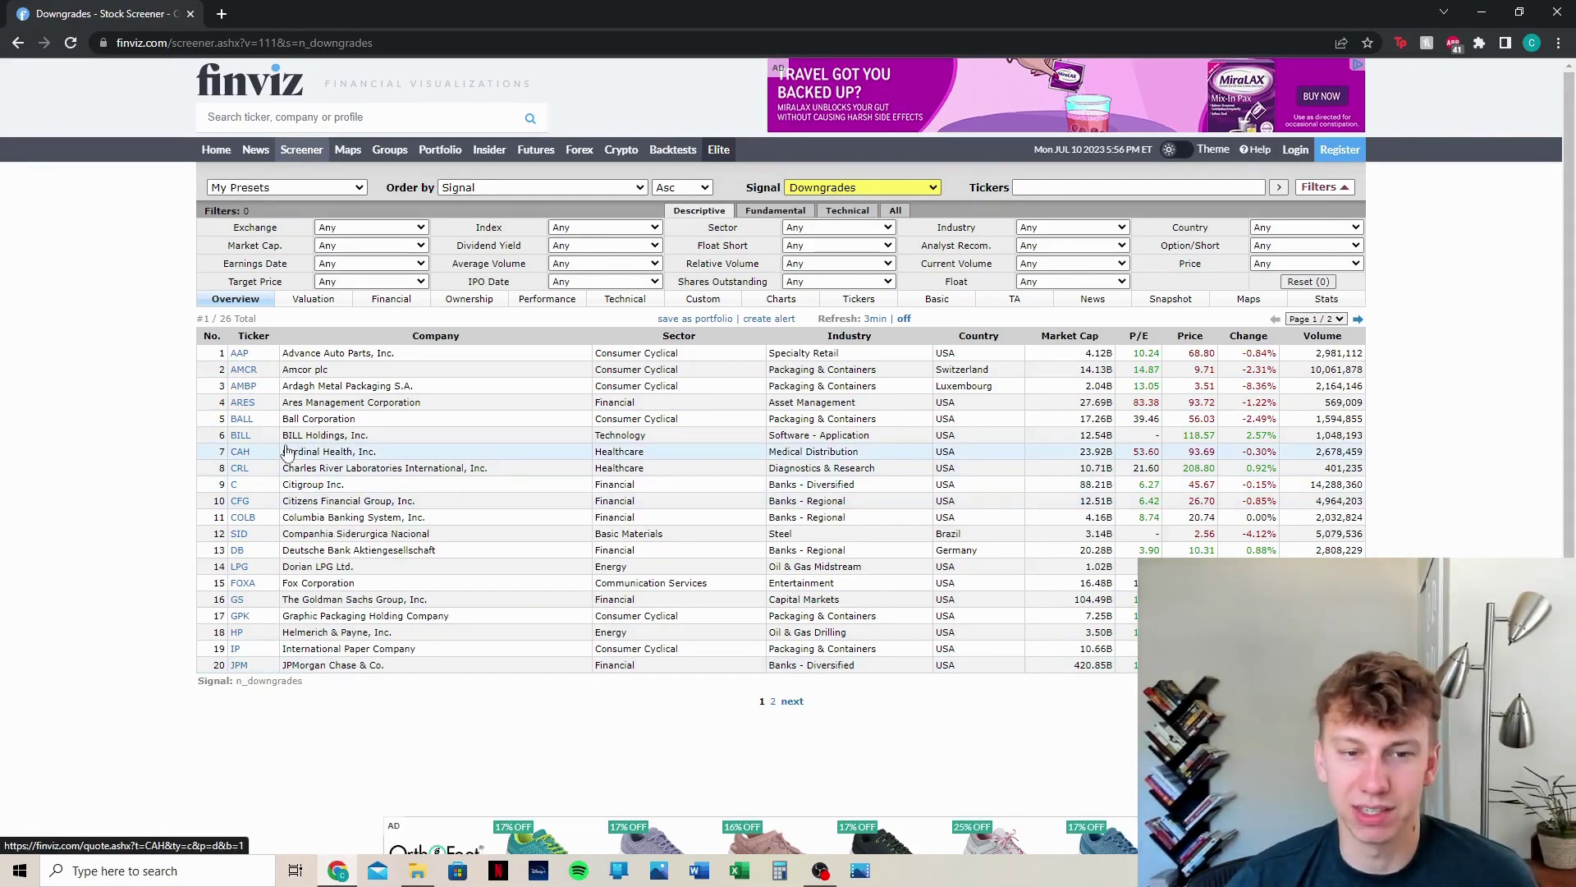
left_click(878, 187)
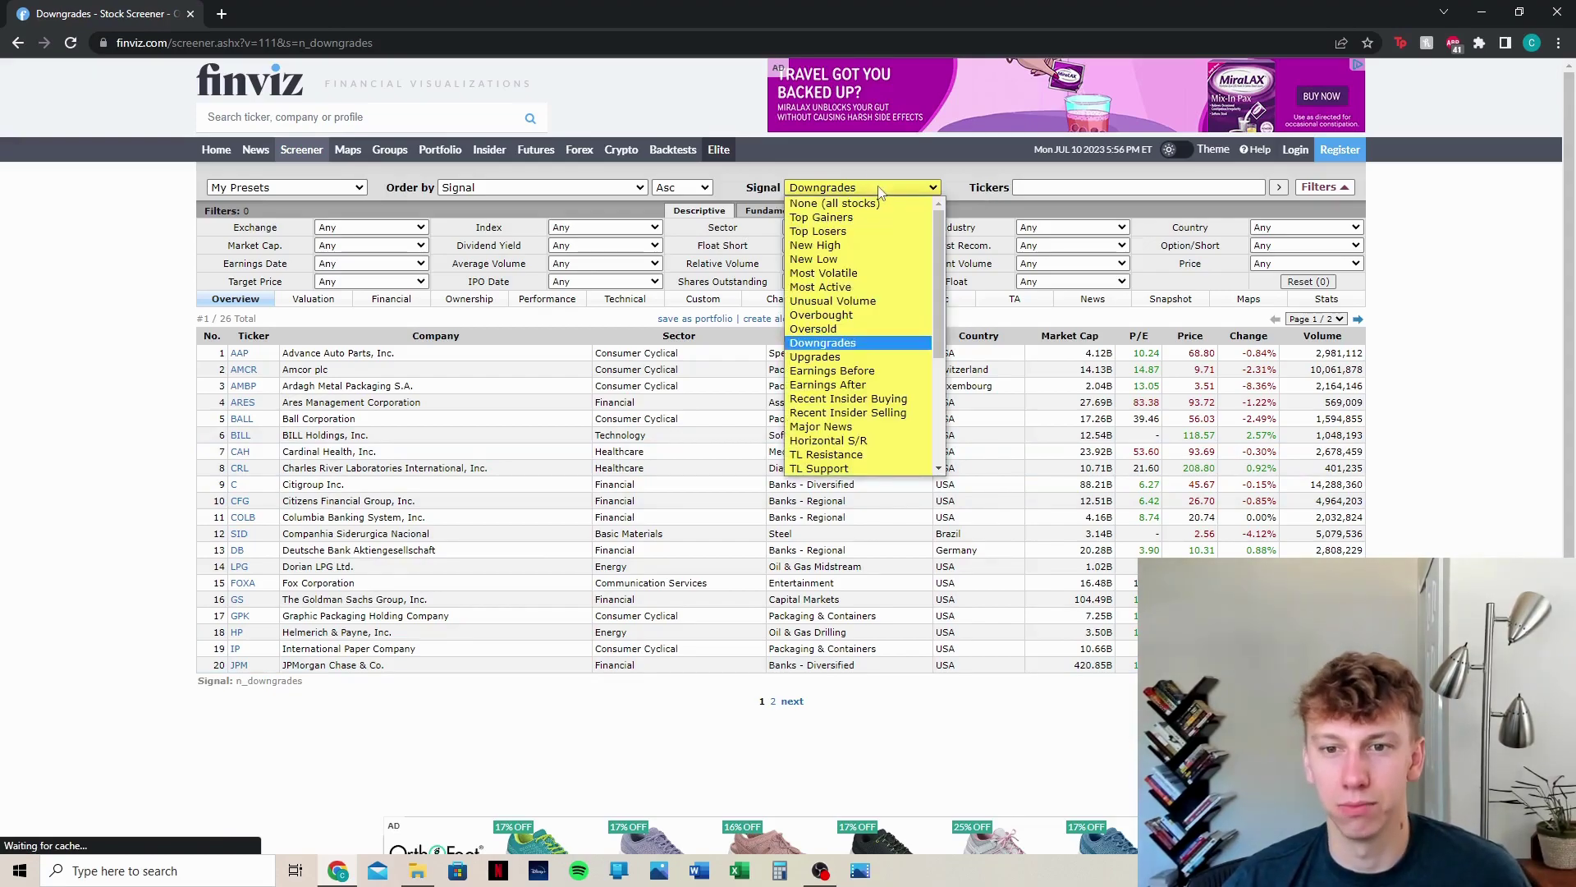
left_click(882, 412)
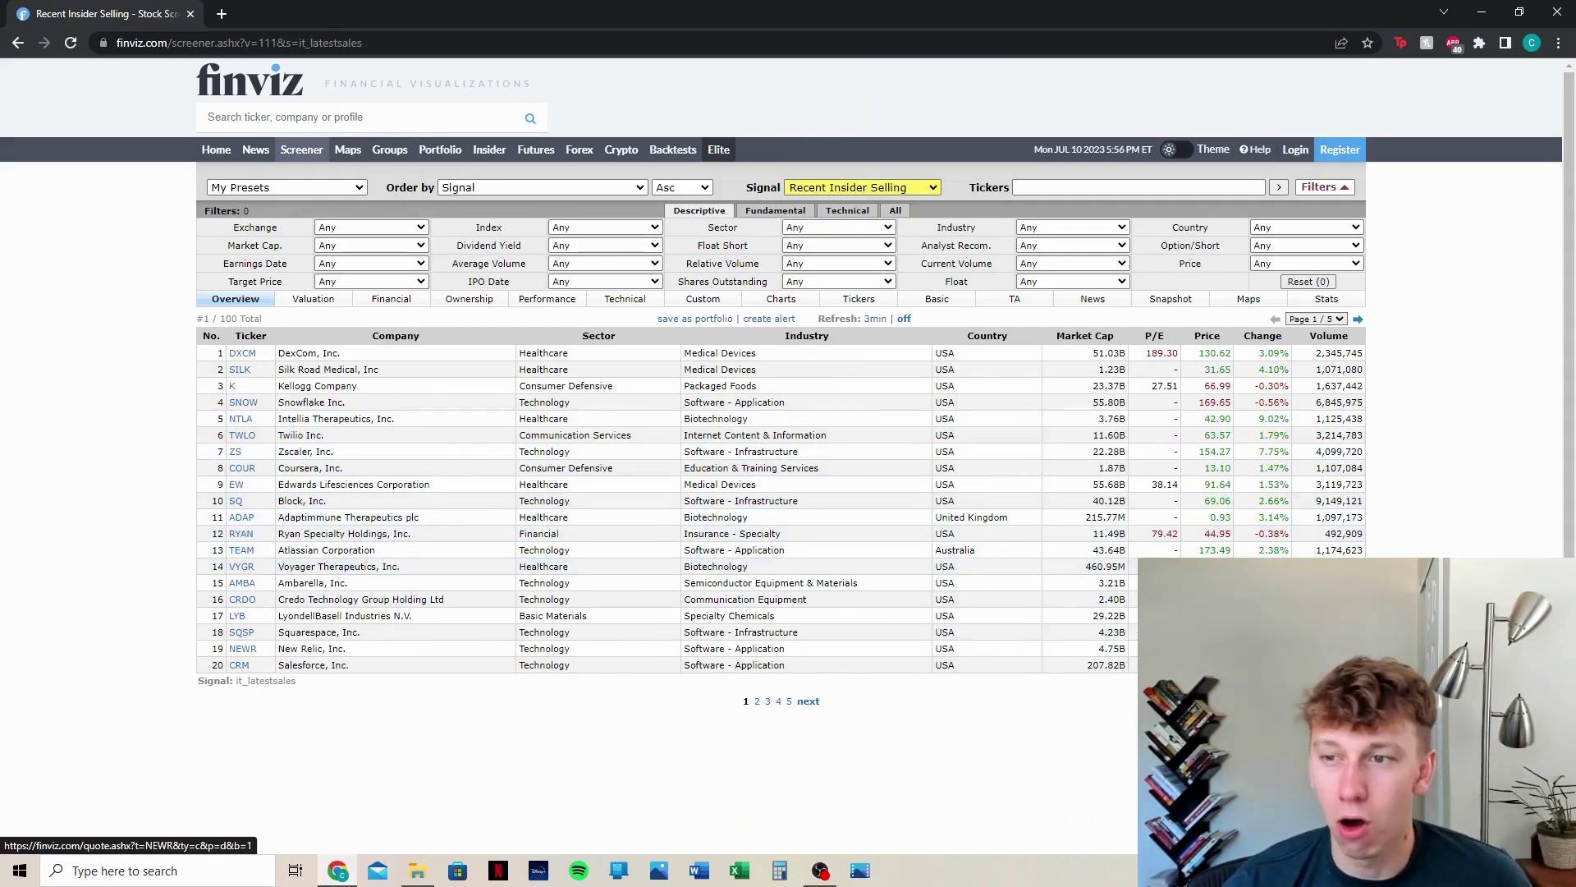
- Screen the stocks by the TL Resistance signal and preview the charts of AP, BALT and CLOV
left_click(864, 186)
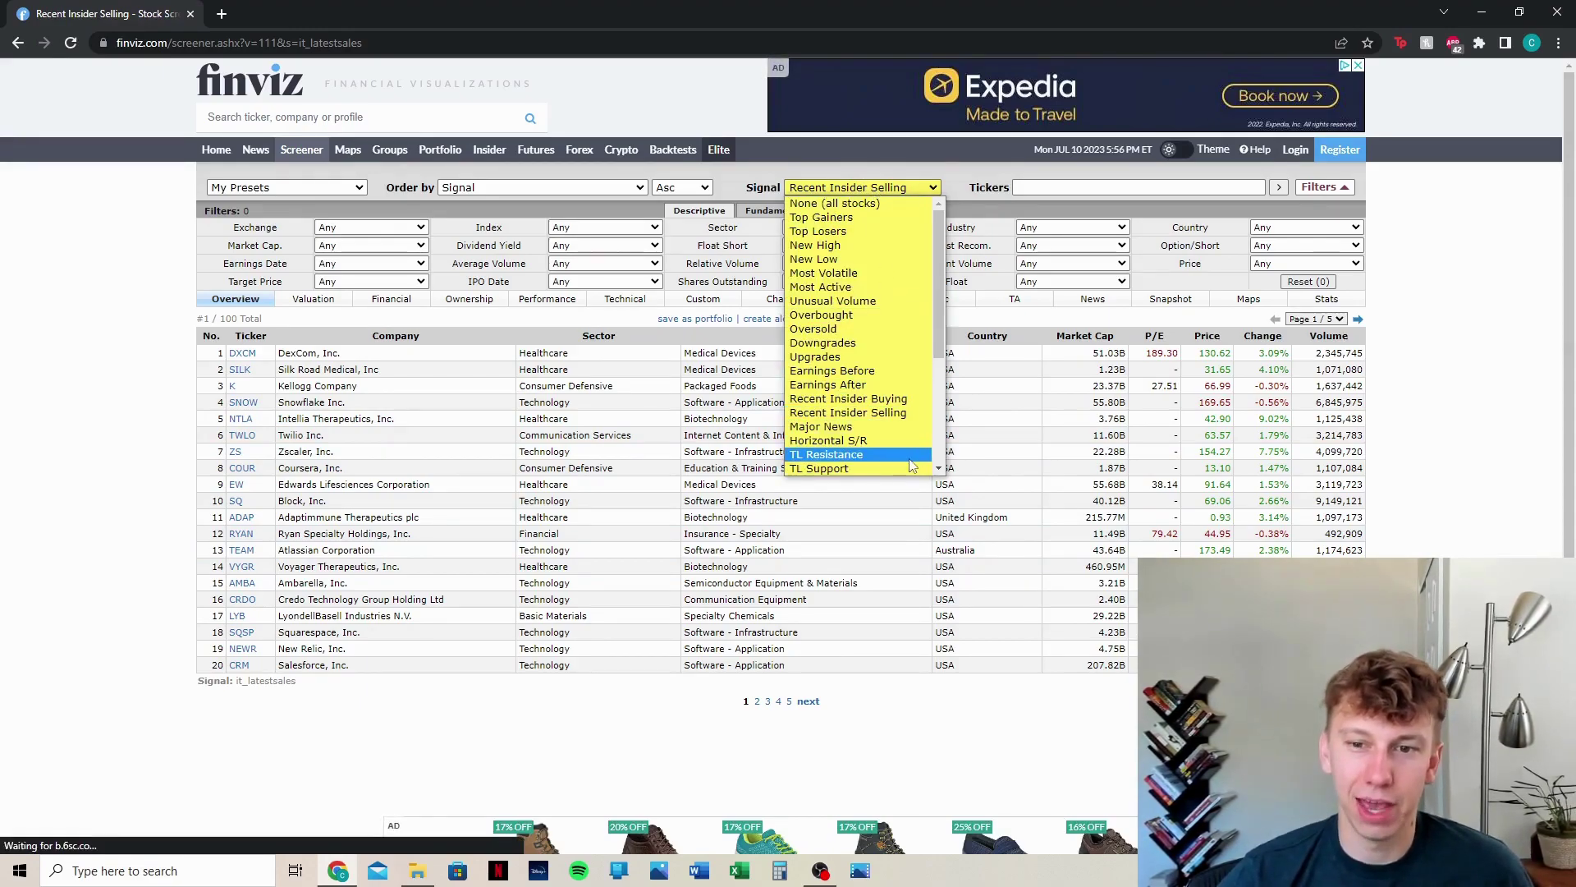
left_click(879, 454)
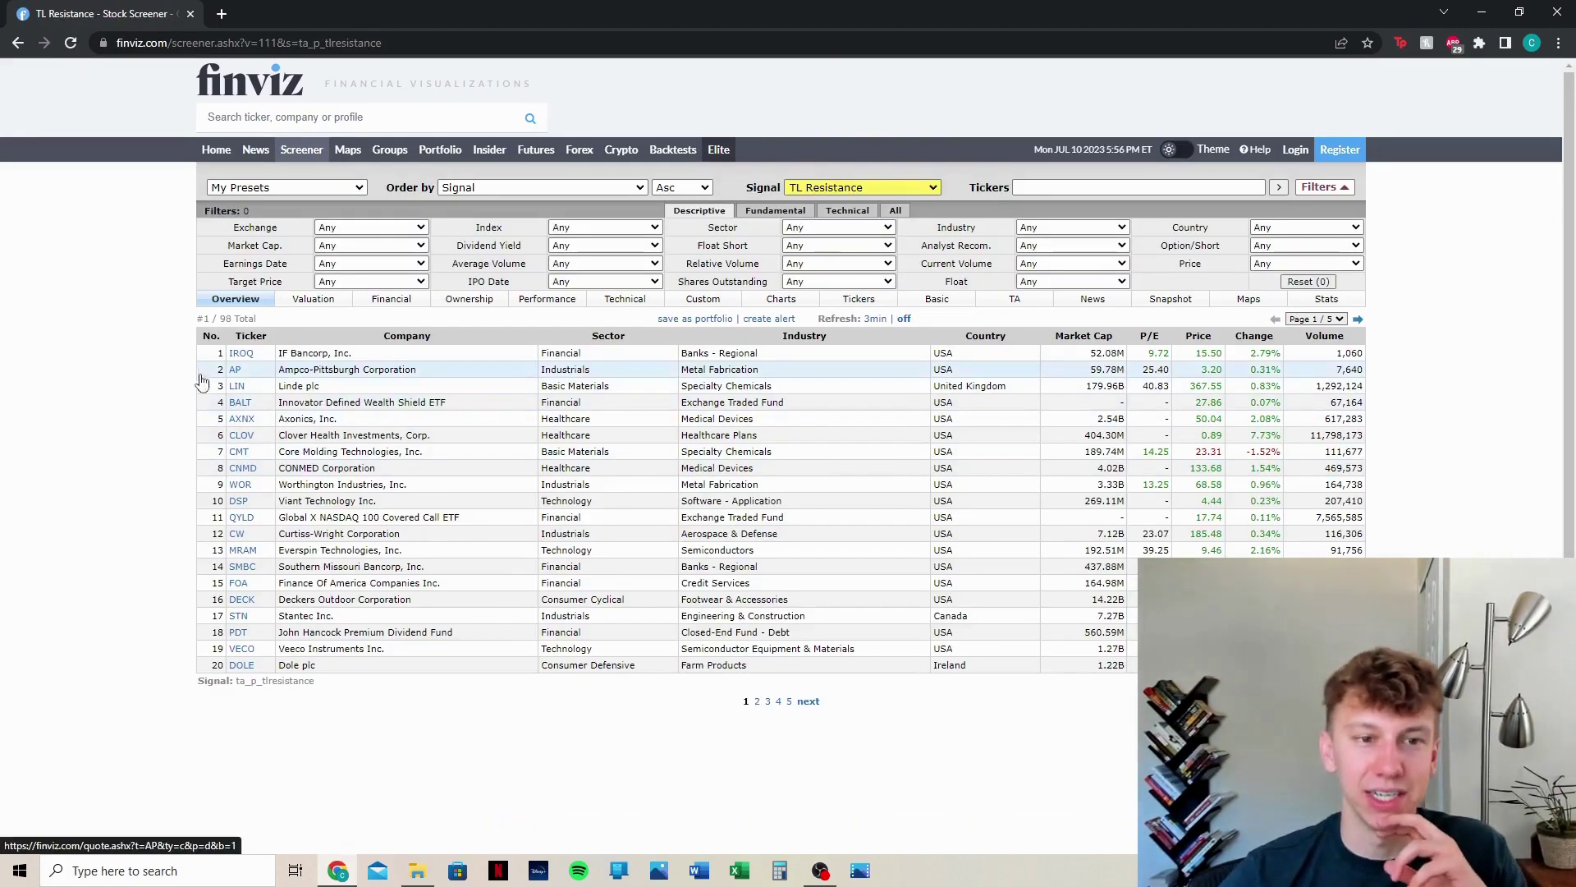
mouse_move(236, 360)
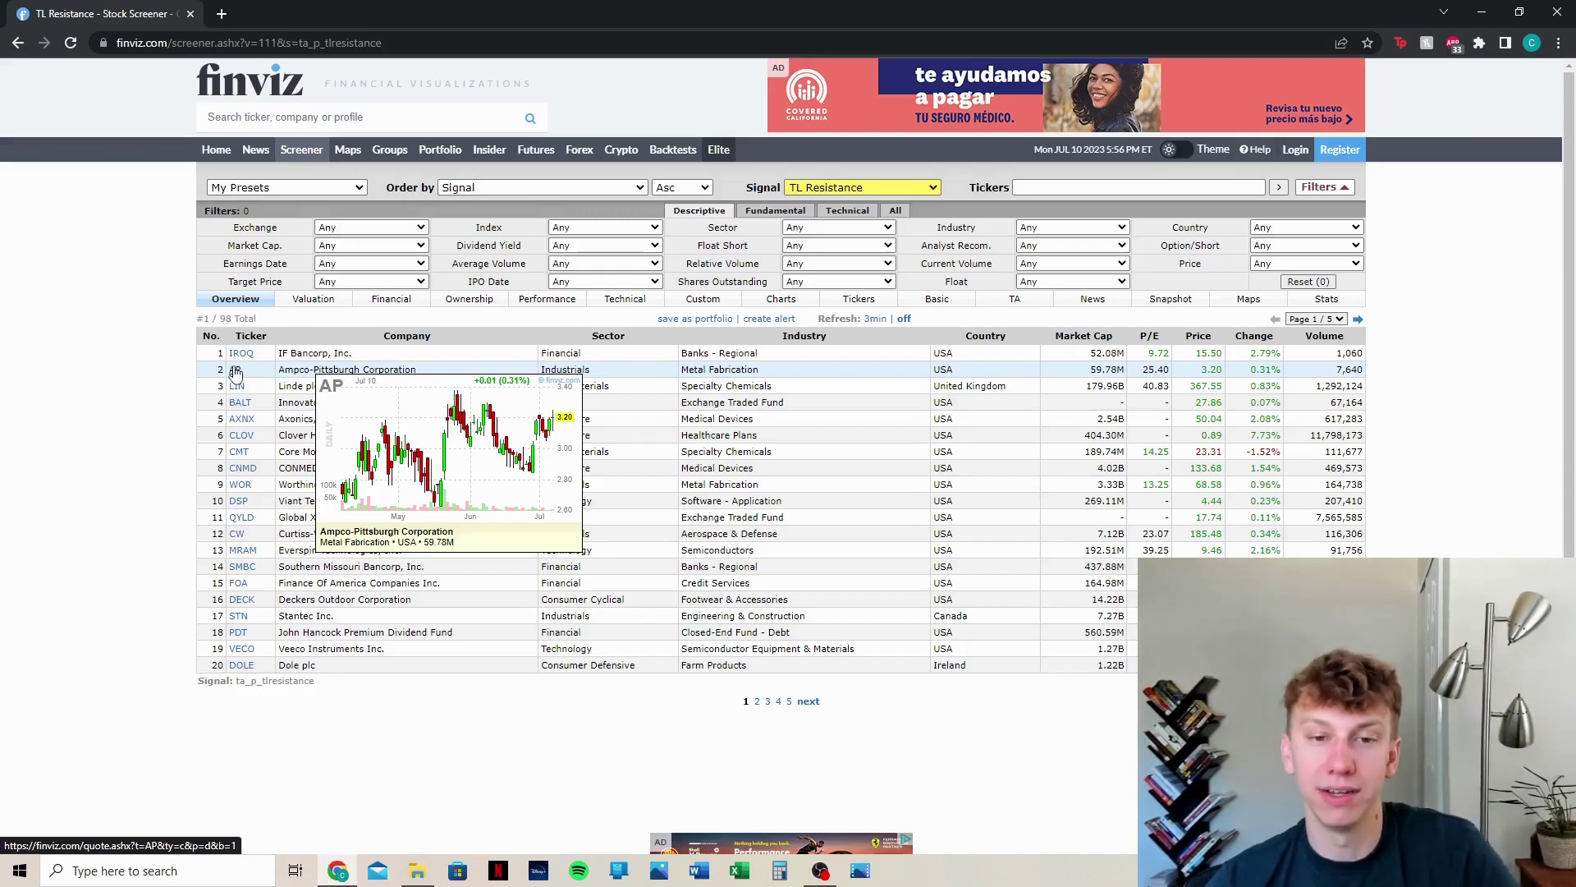
mouse_move(243, 403)
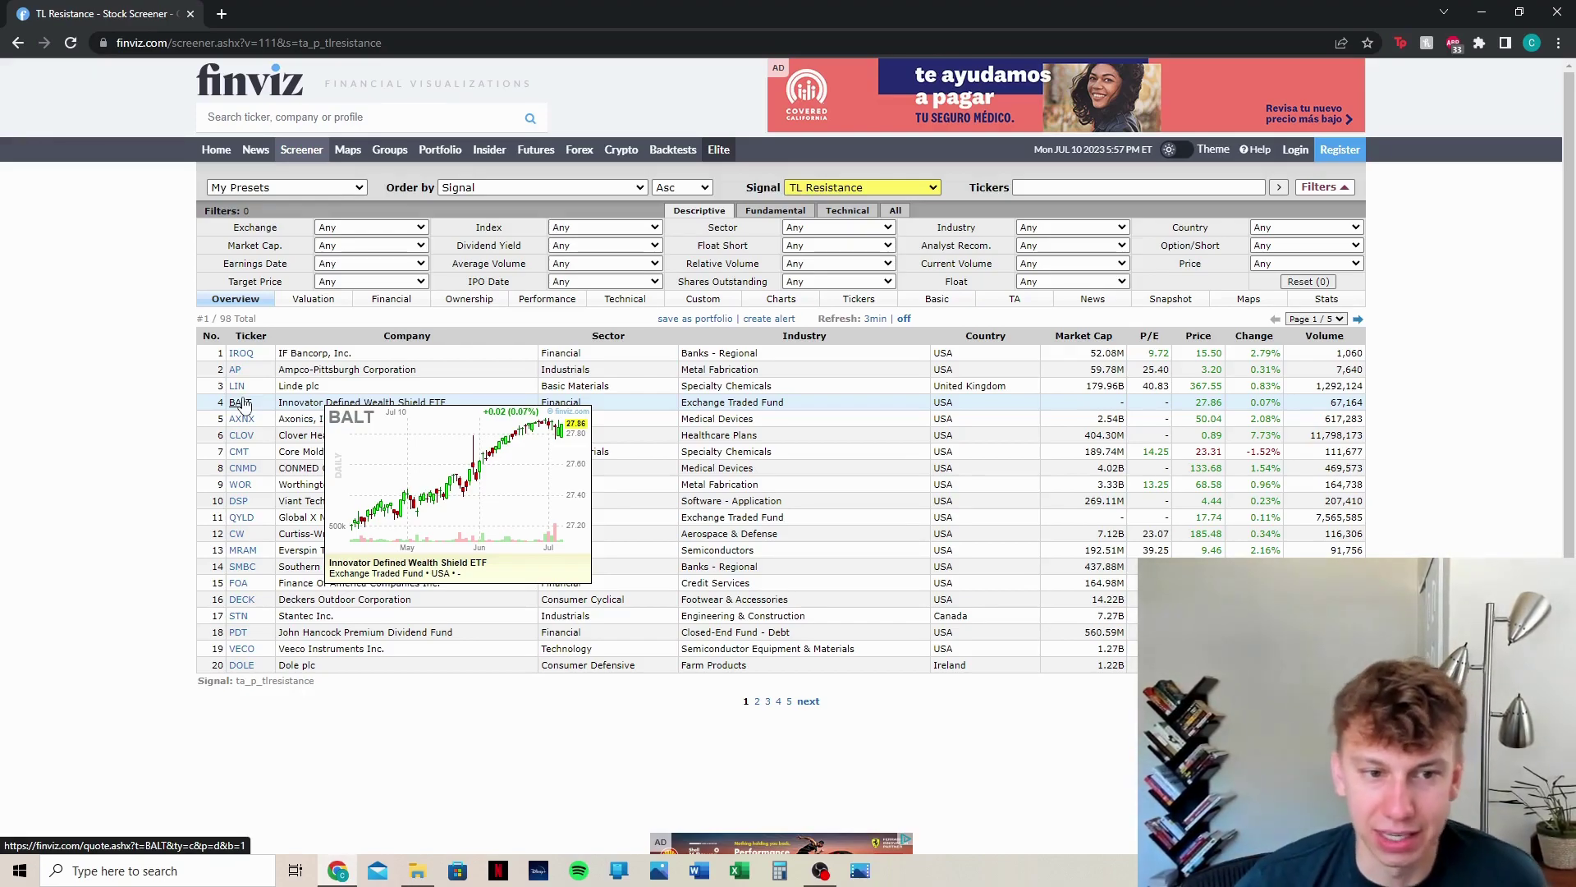
mouse_move(243, 443)
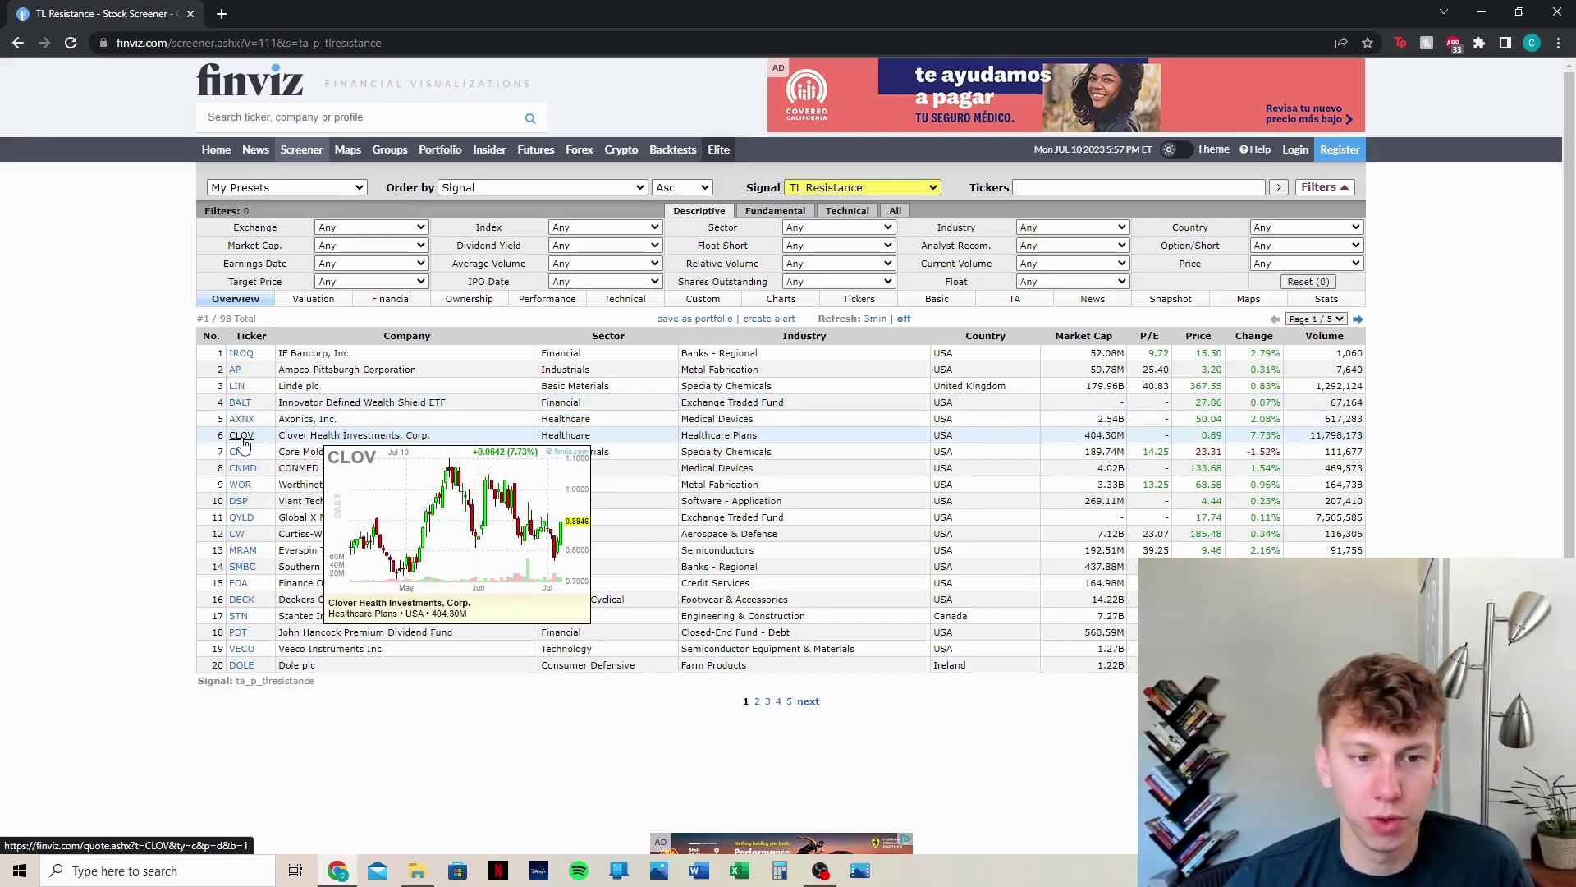
- Set the screener signal to TL Support and display the complete set of All filters
left_click(867, 188)
left_click(847, 474)
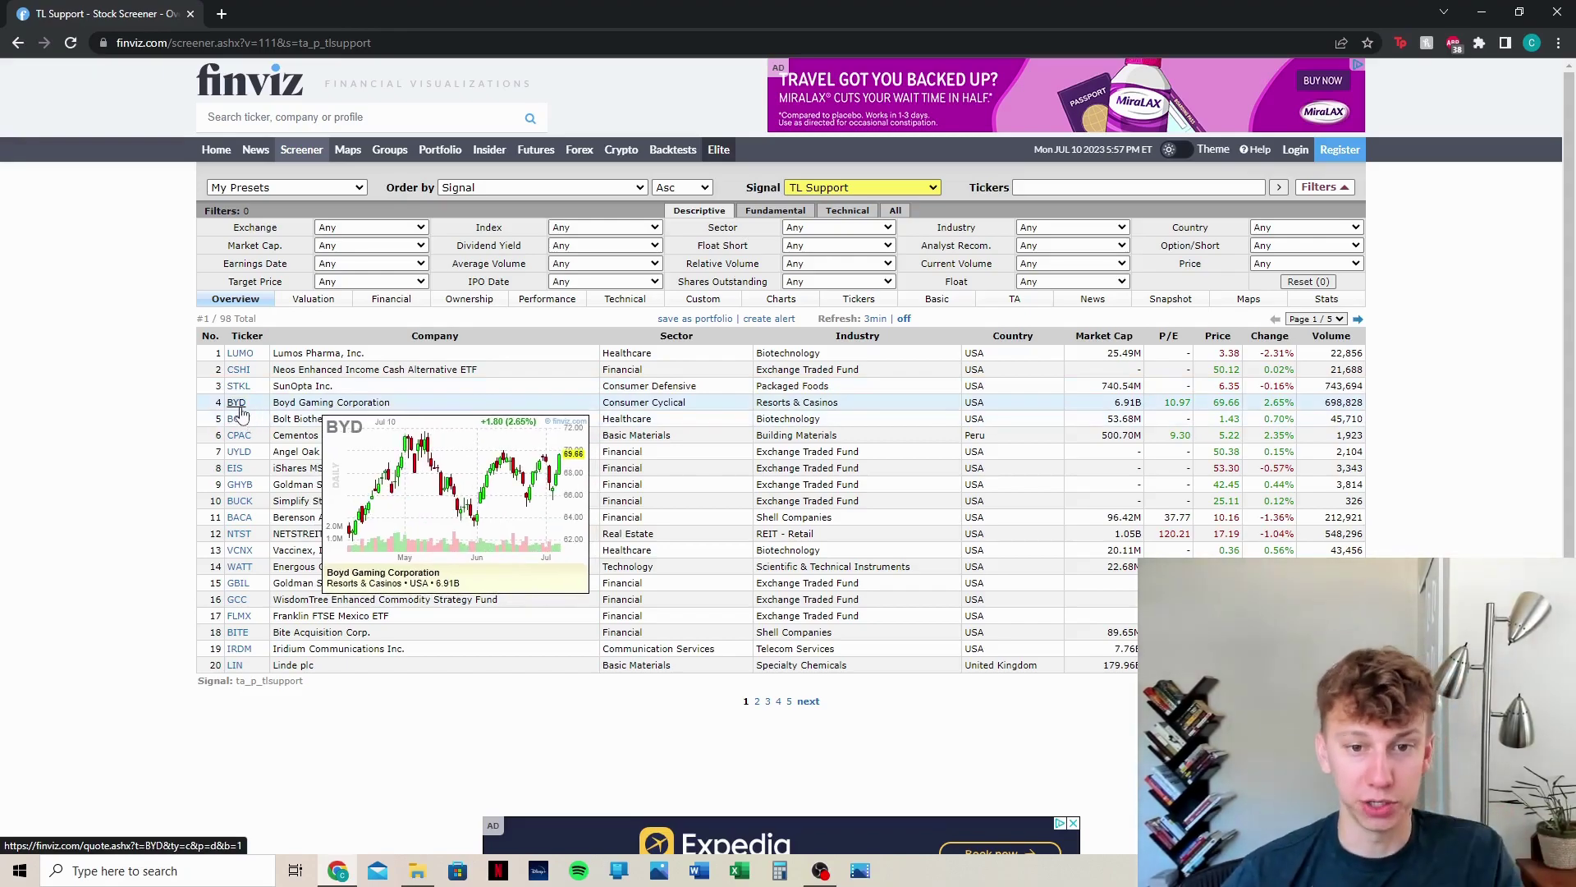
mouse_move(238, 452)
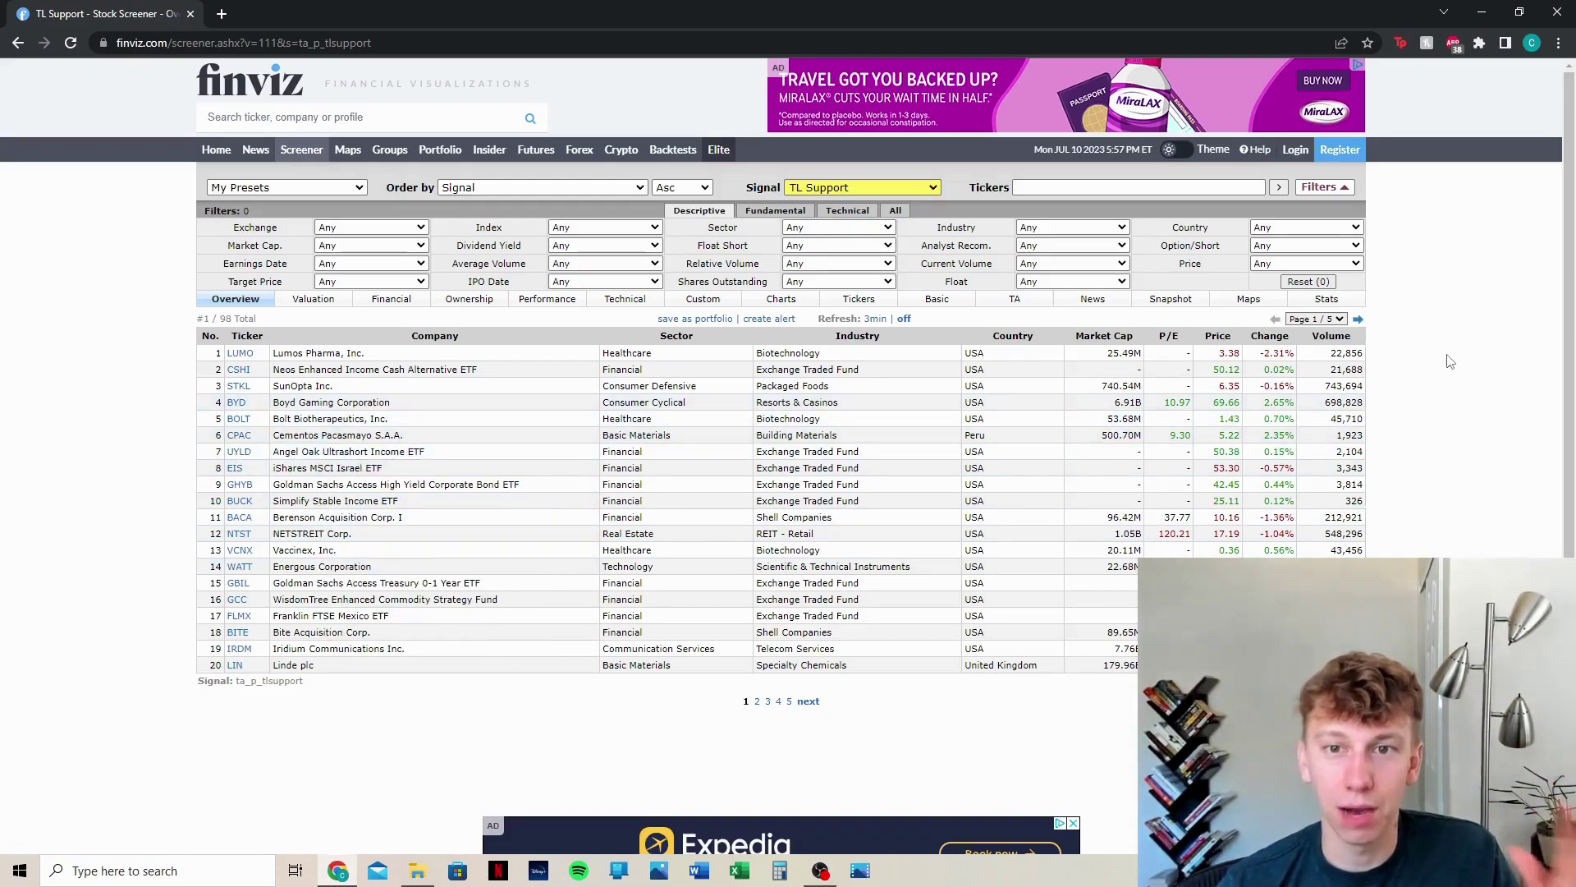
left_click(895, 210)
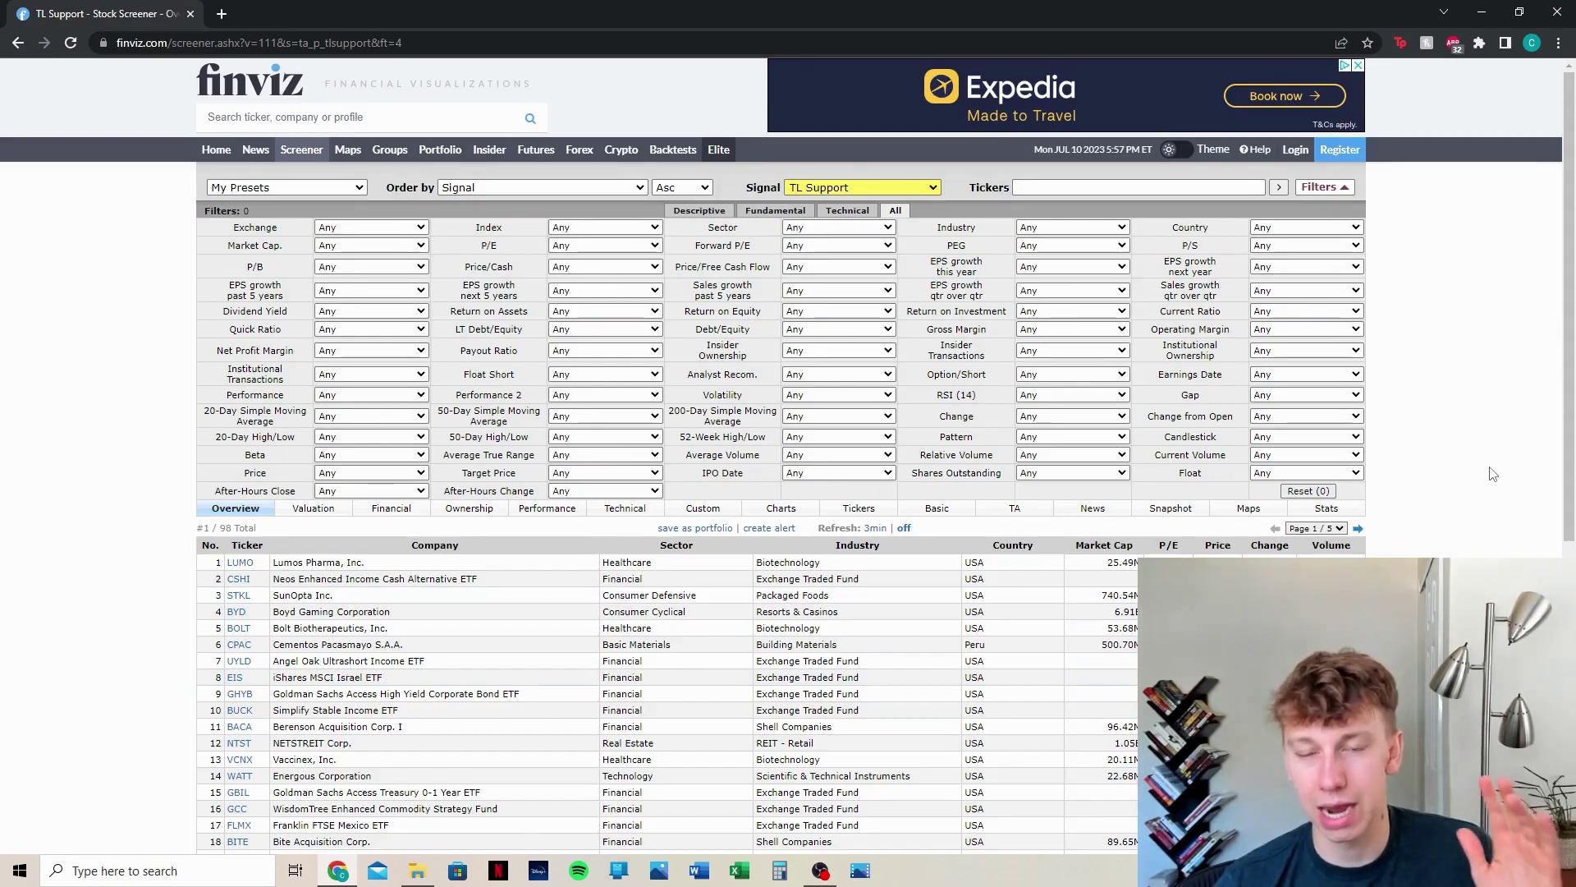
- Look through the Descriptive, Fundamental and Technical filter sets and return to the complete set of All filters
left_click(696, 215)
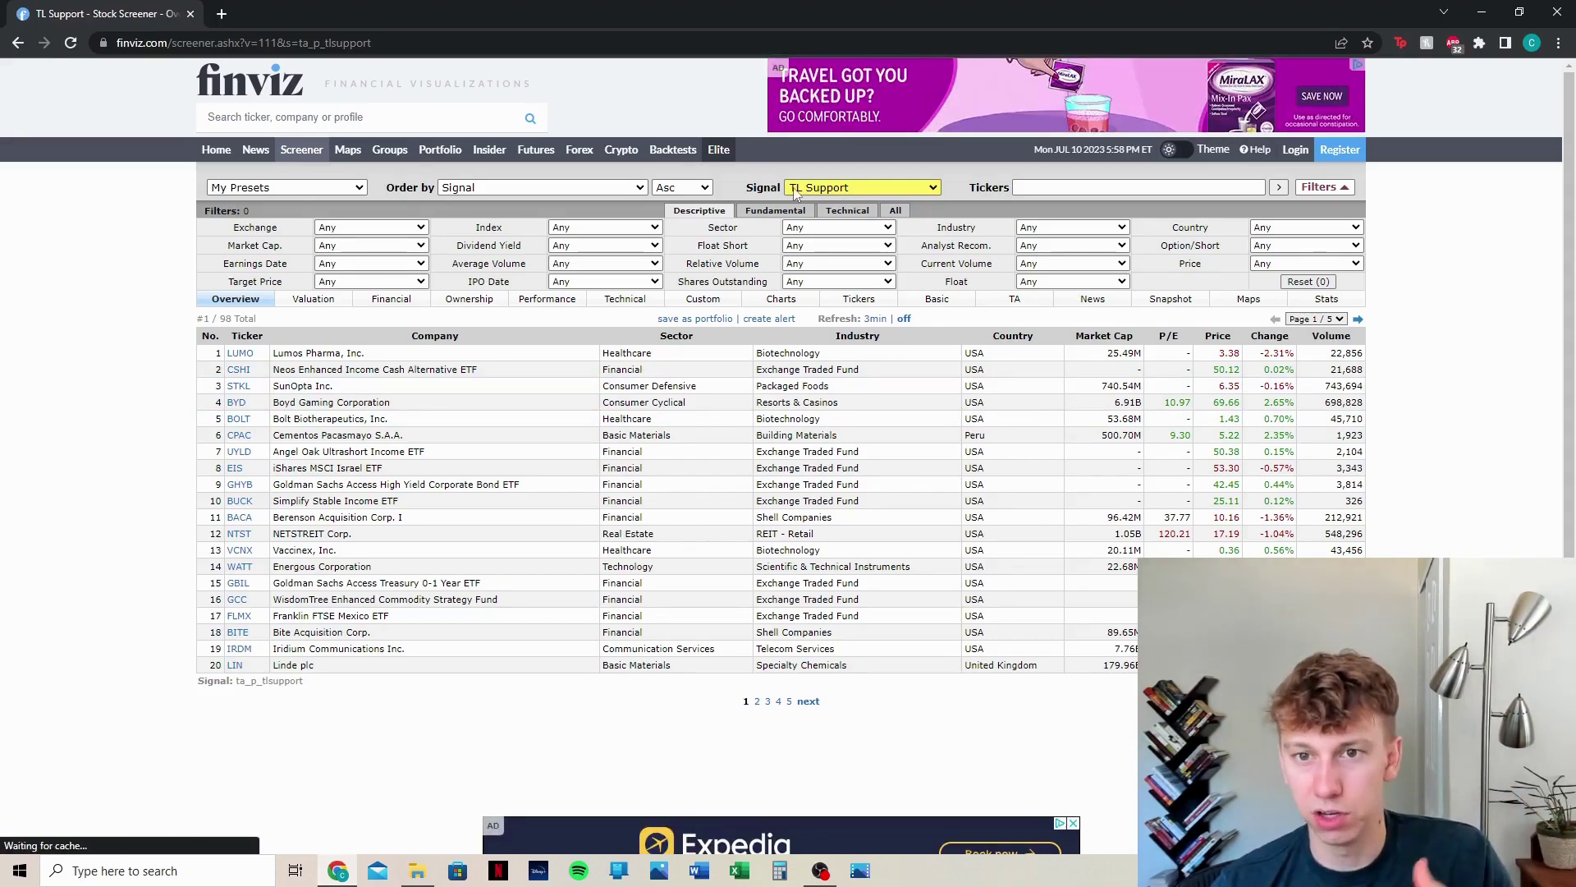
left_click(786, 212)
left_click(849, 211)
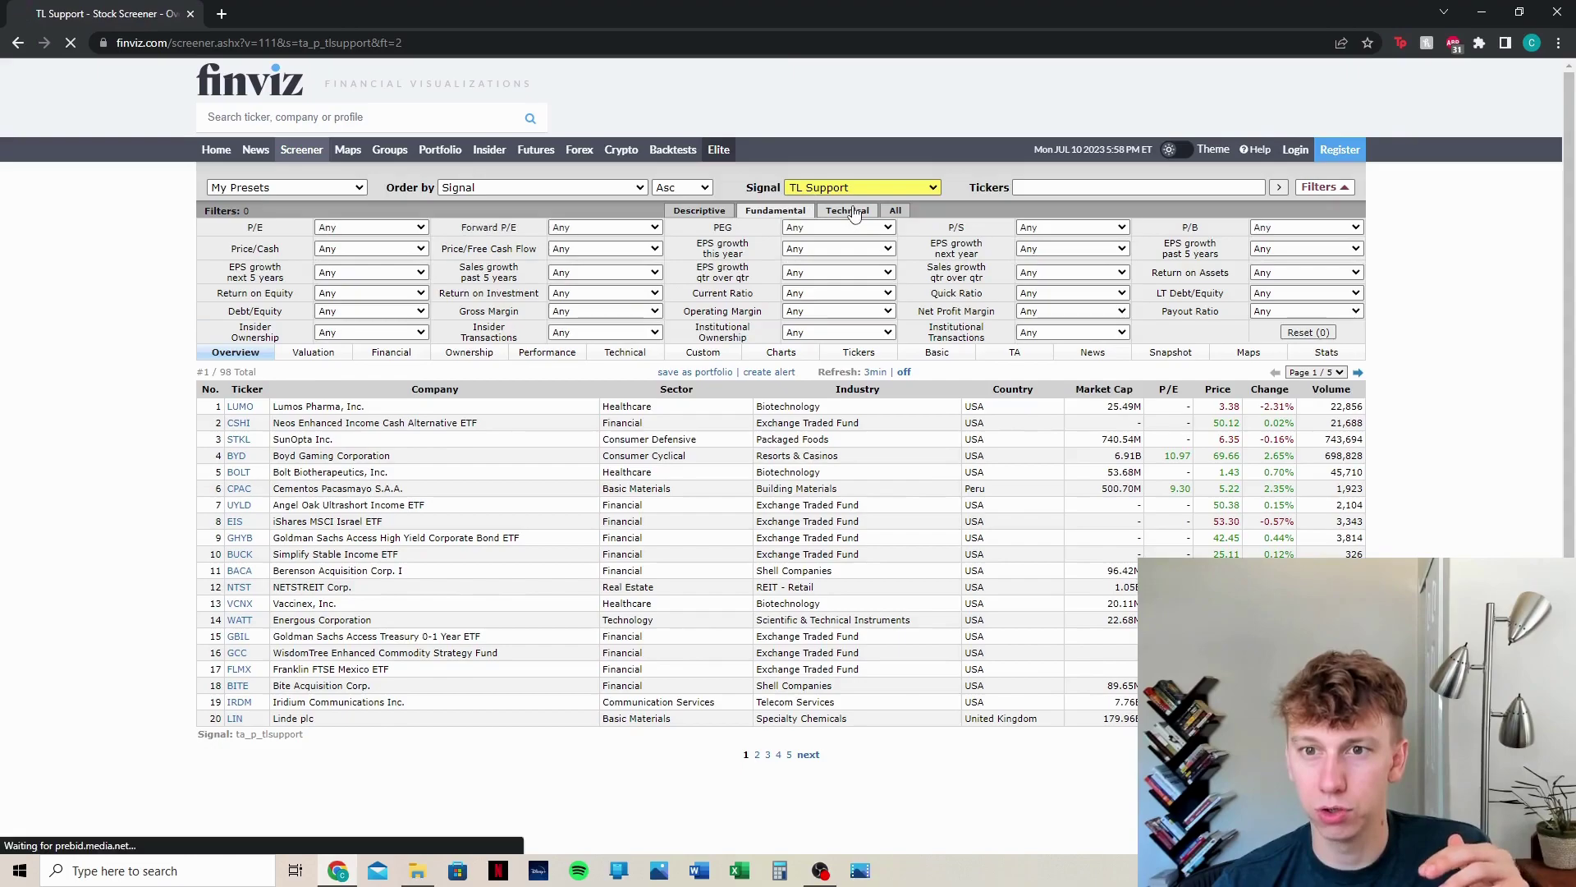
left_click(901, 214)
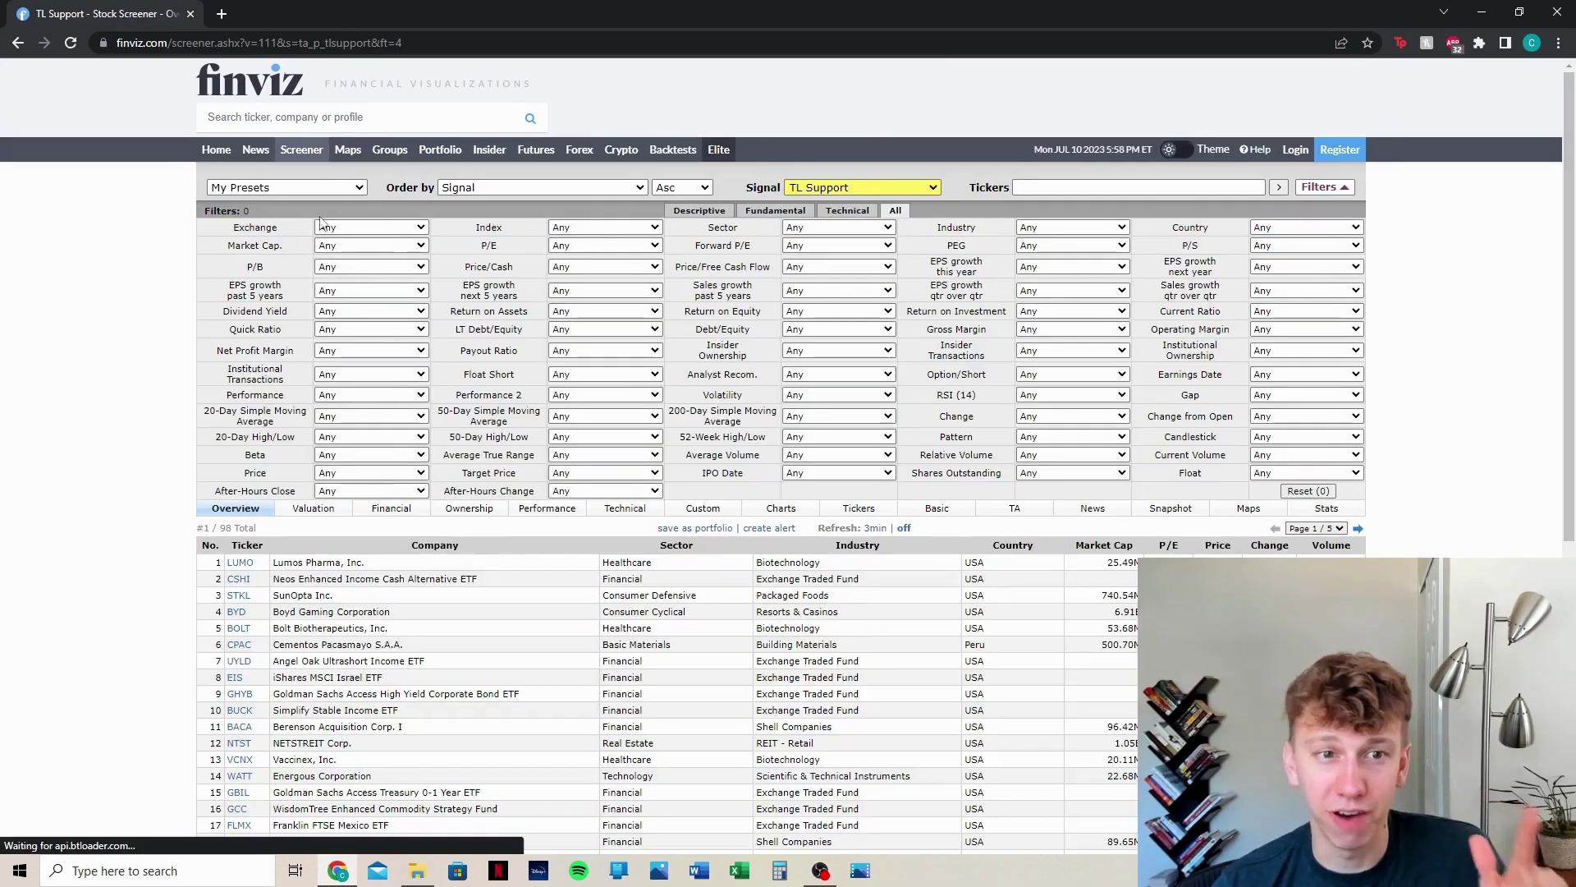
- Restrict the TL Support stocks to Micro market cap ($50mln to $300mln) and preview the charts of BOLT, SANG and HIE
left_click(394, 245)
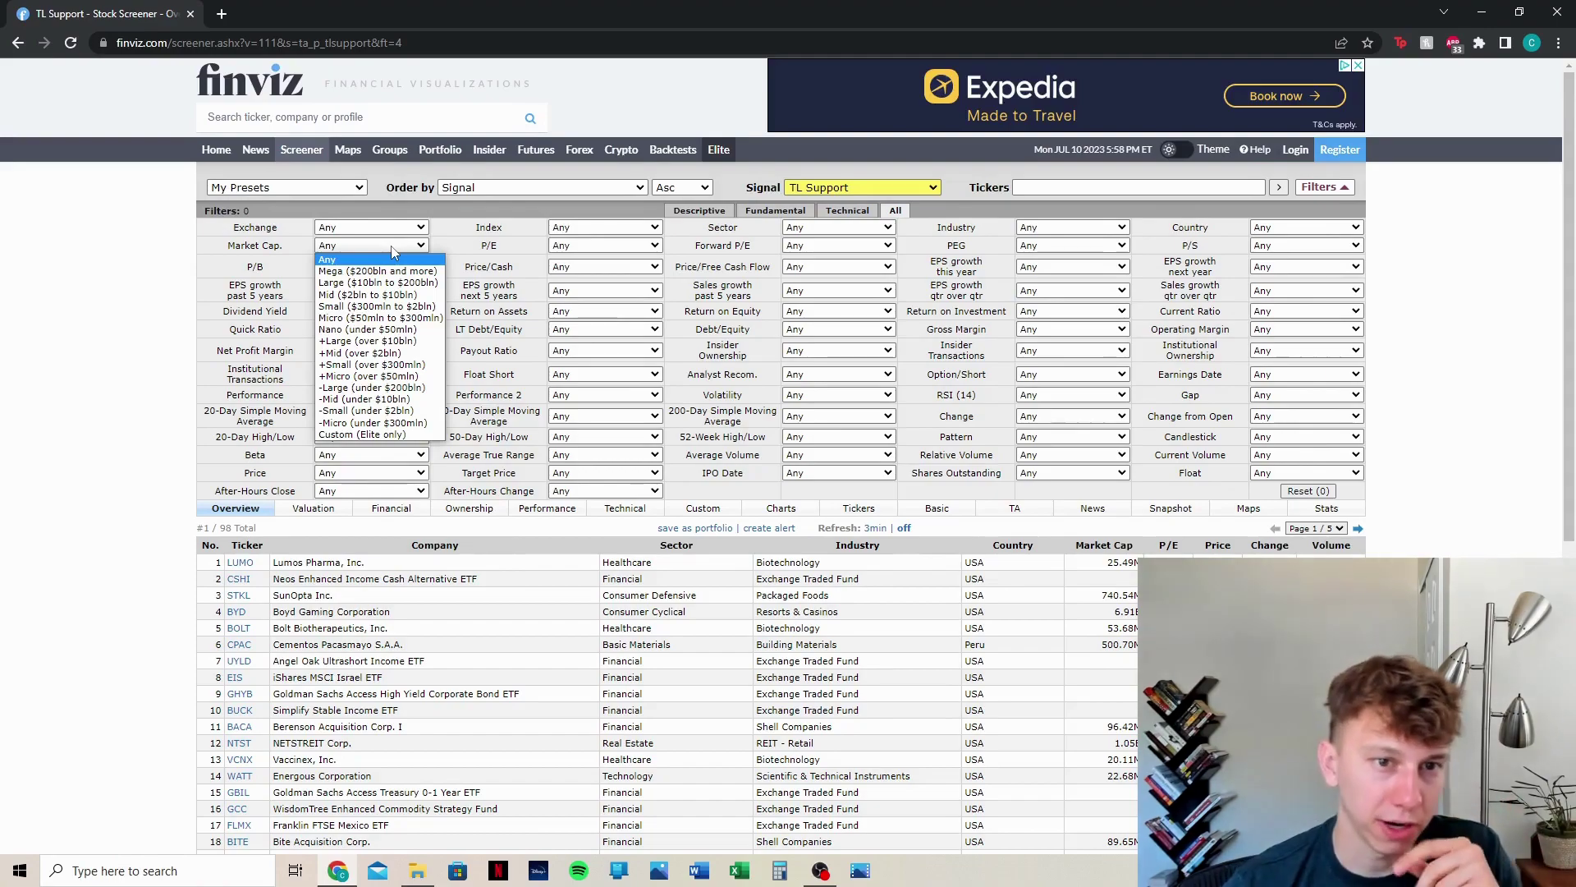
left_click(413, 318)
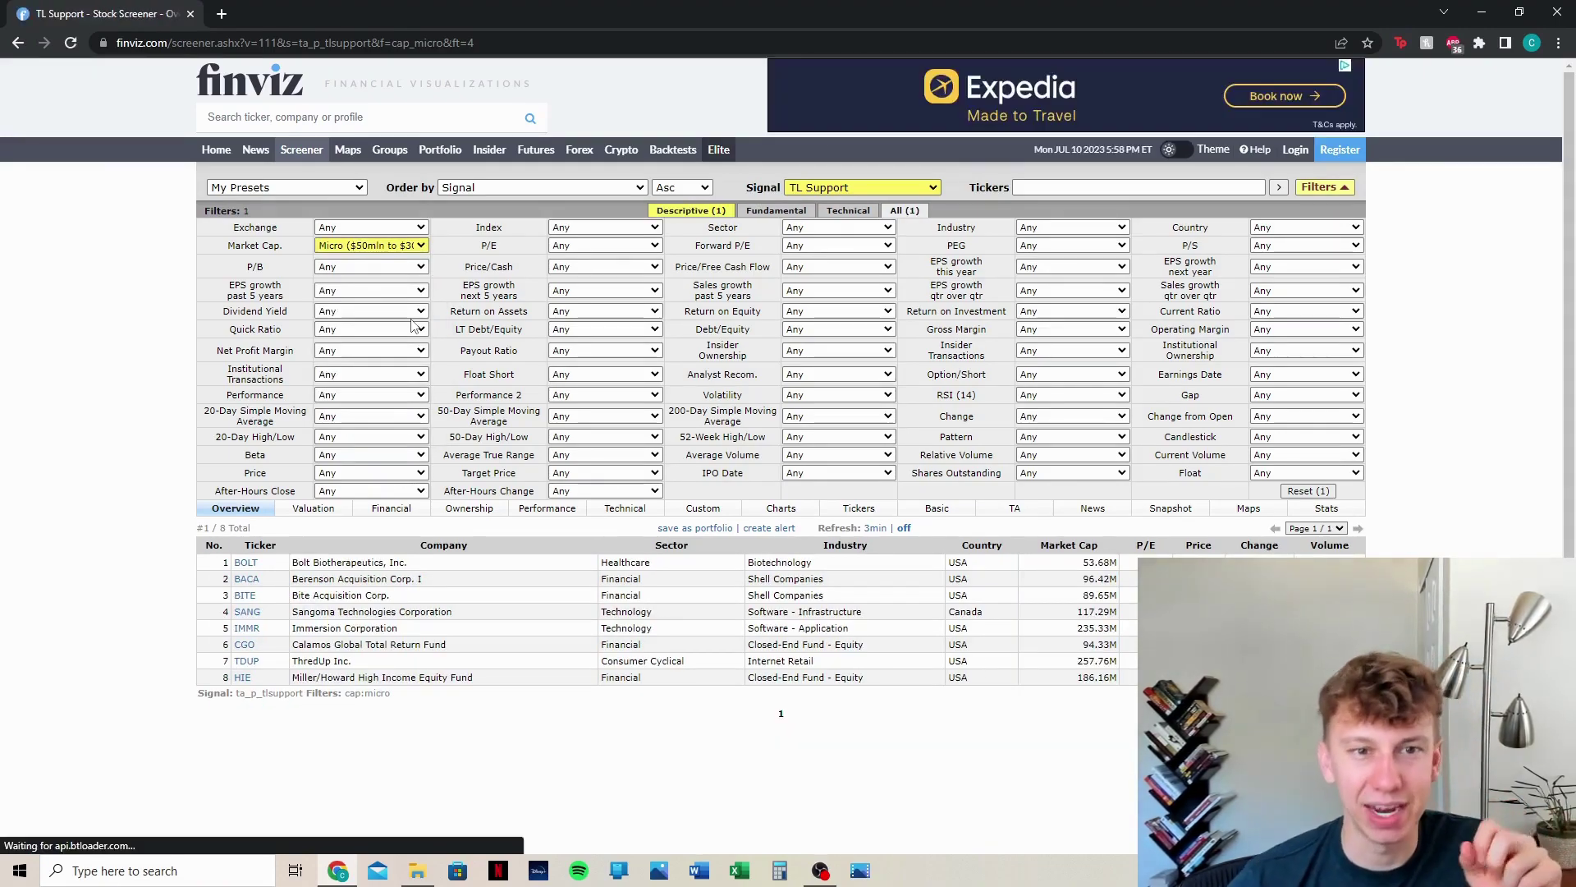
left_click(860, 188)
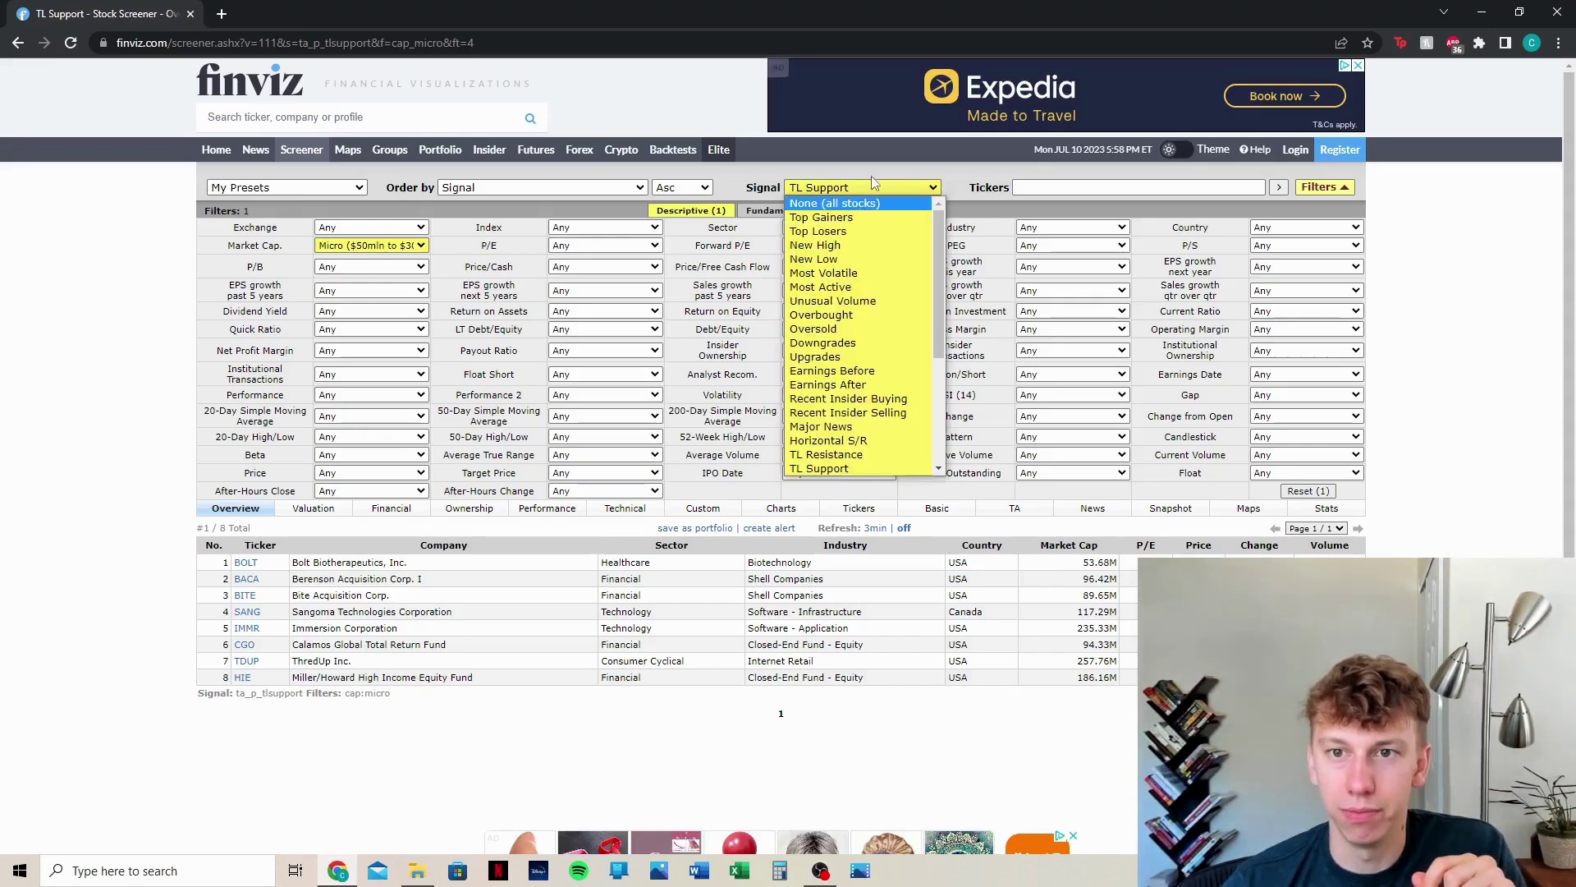
left_click(875, 165)
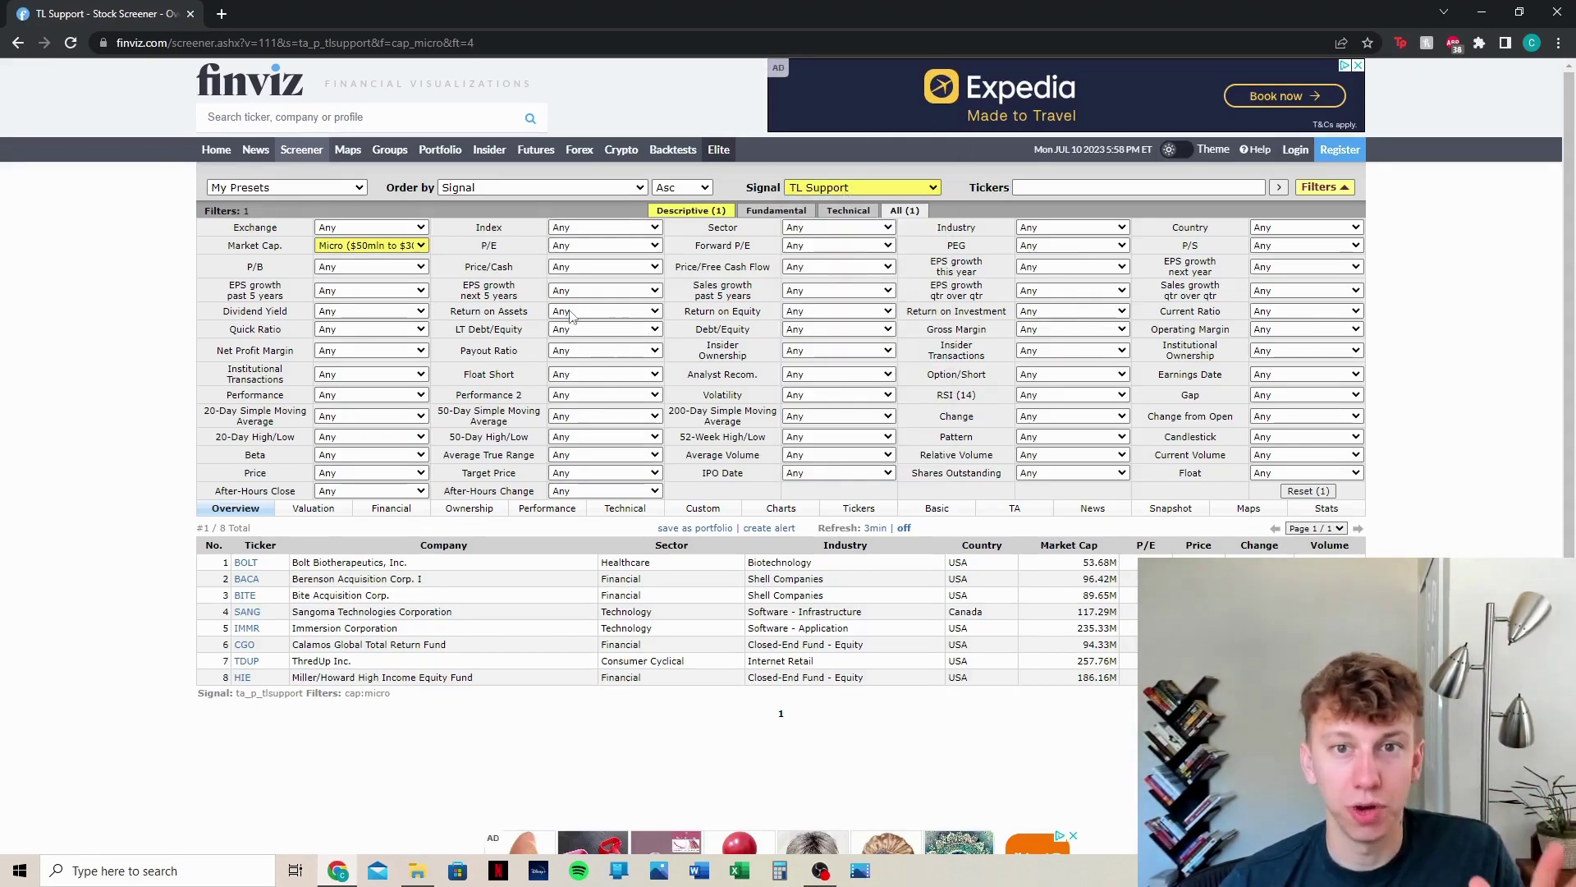
mouse_move(253, 579)
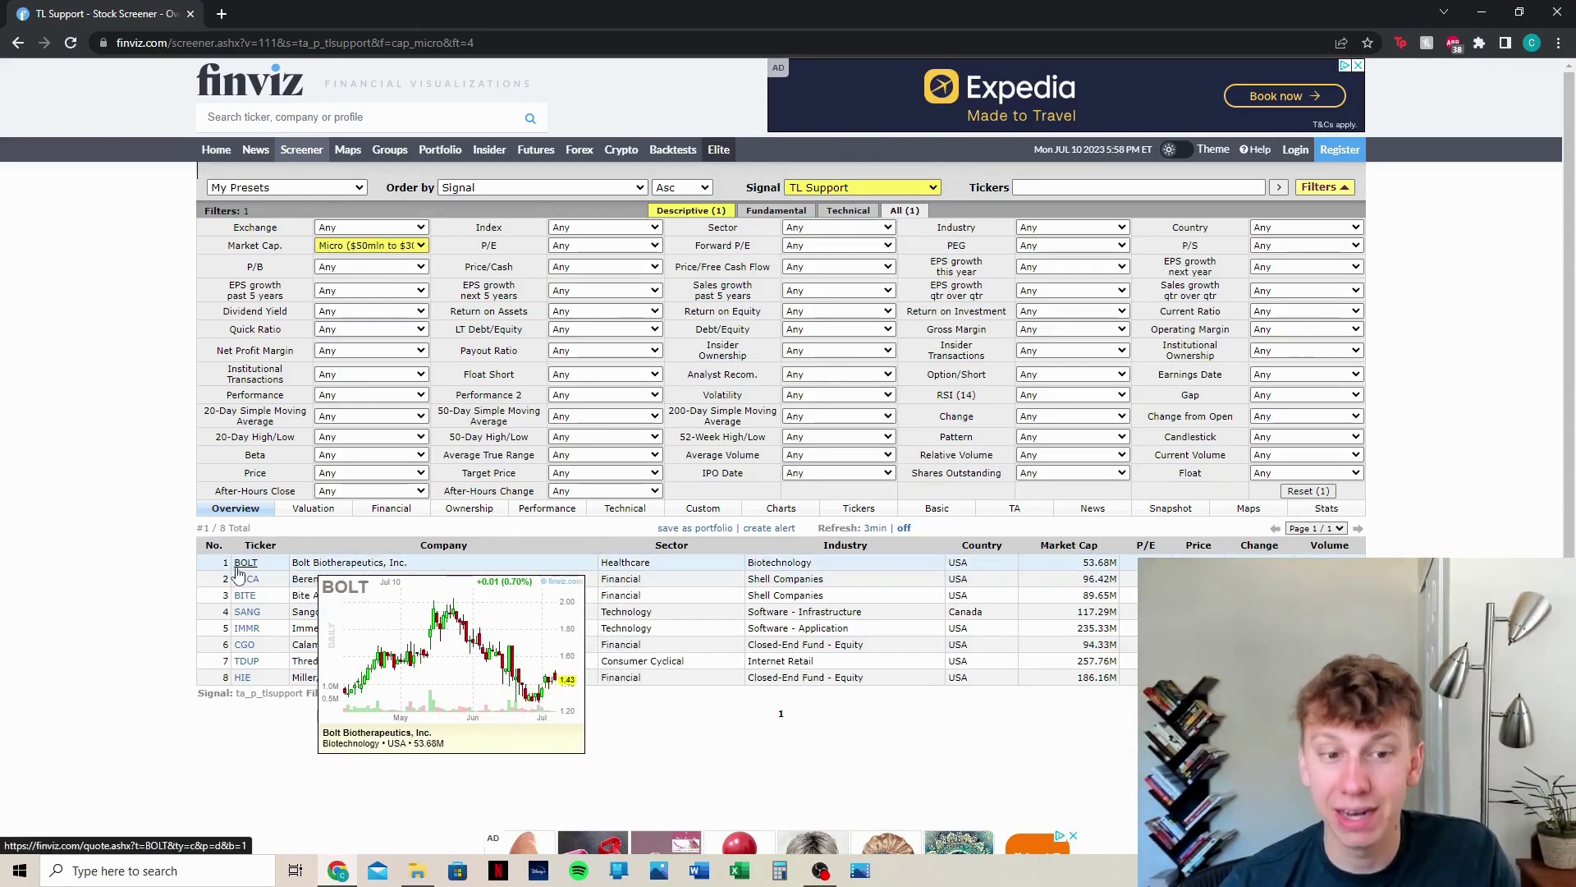
mouse_move(253, 616)
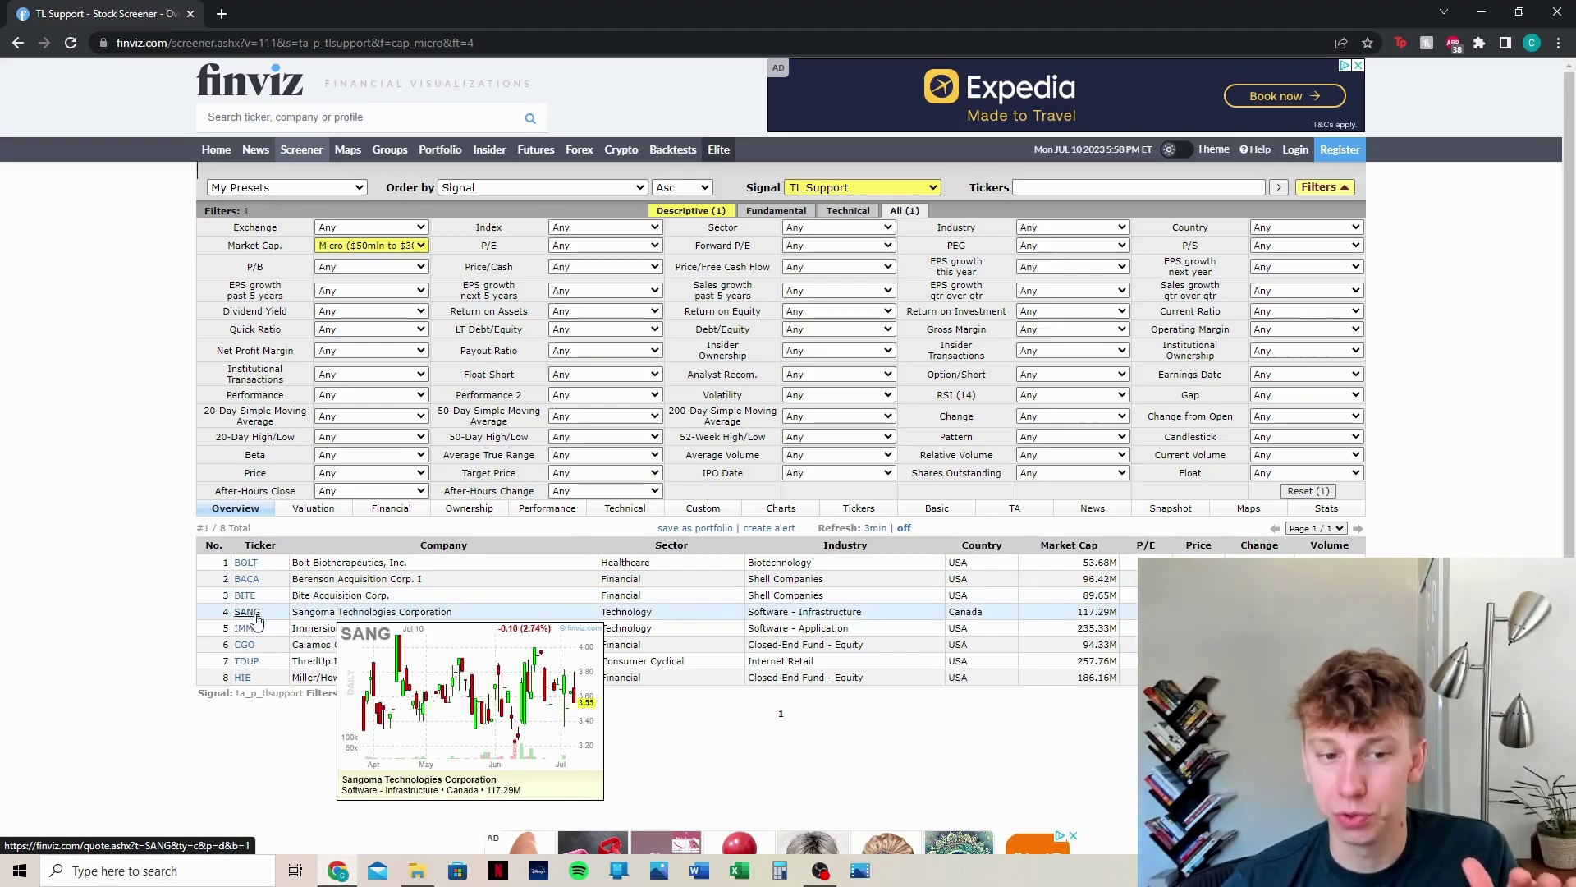
mouse_move(249, 686)
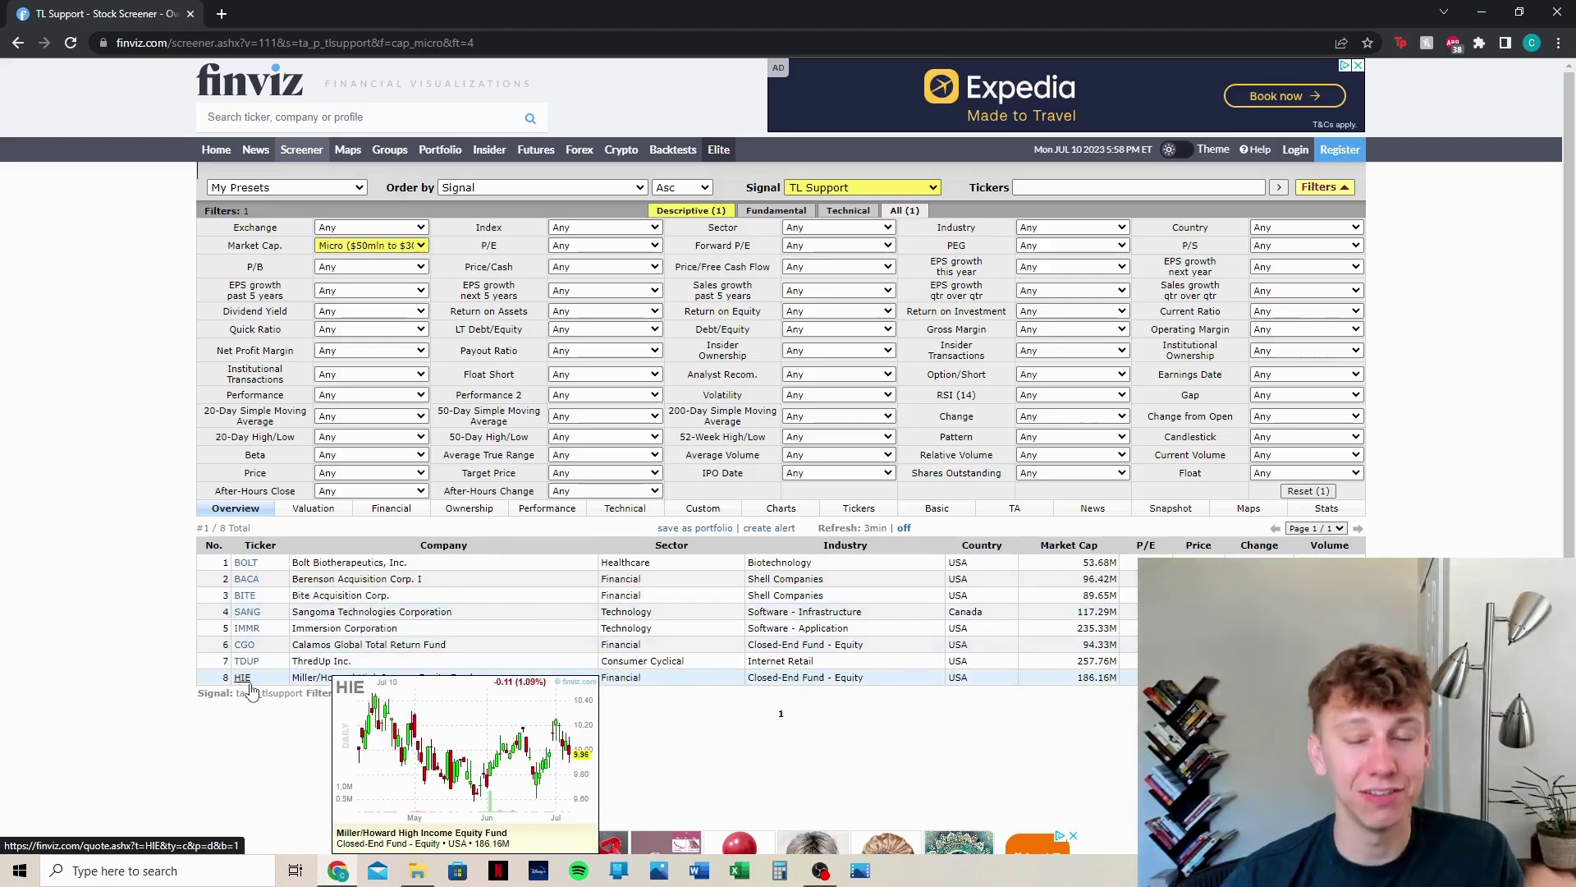
- Screen the micro-cap stocks by the Most Volatile signal and preview the charts of GLTA, BTM and NEON
left_click(822, 190)
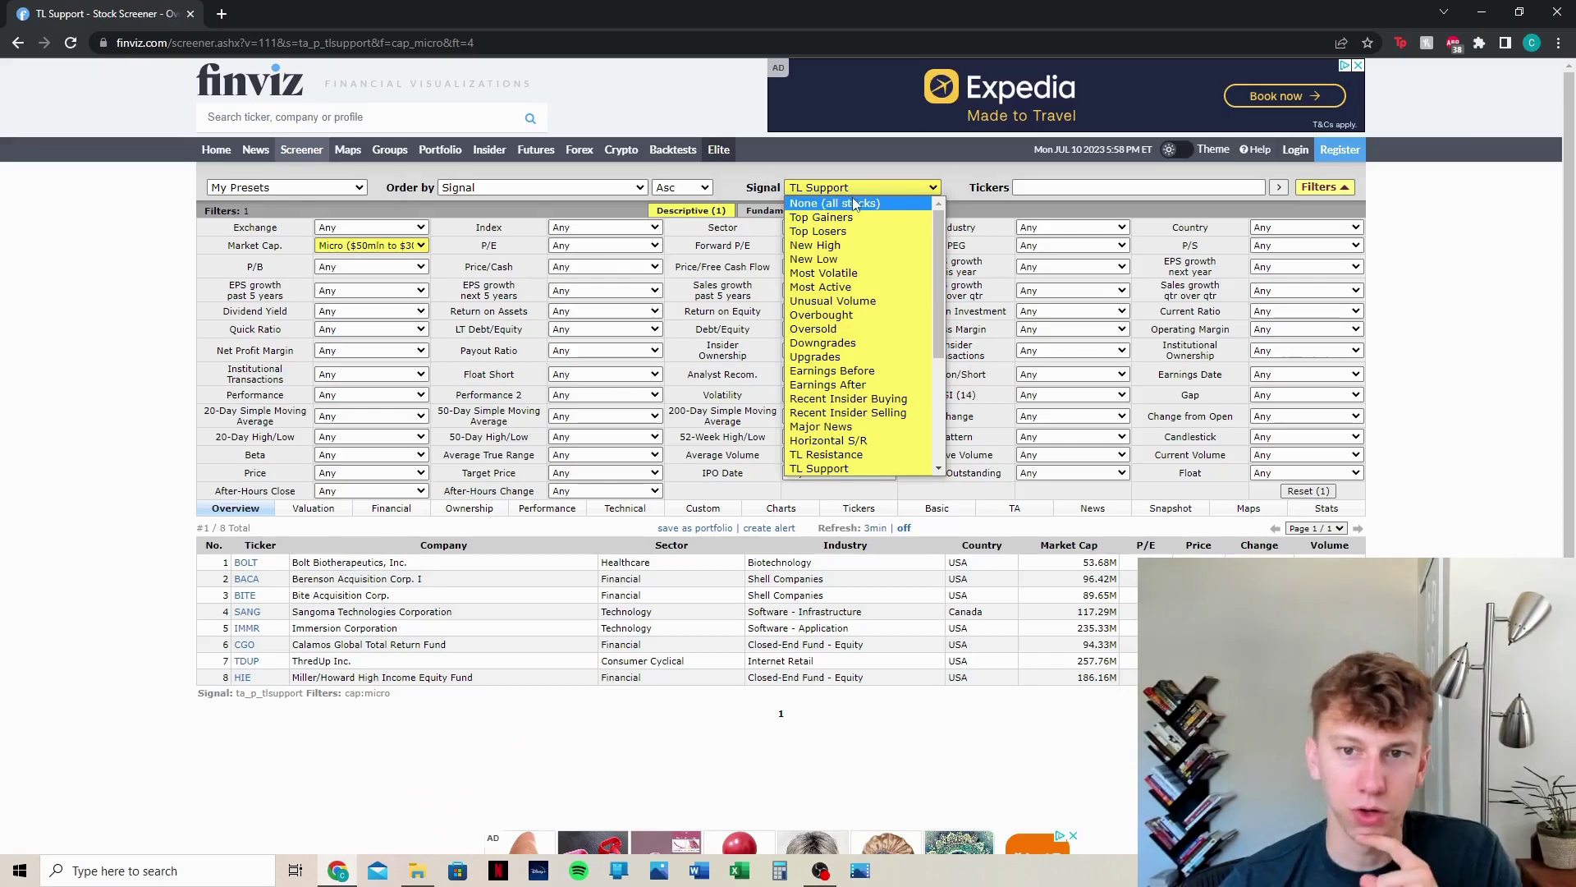
left_click(823, 272)
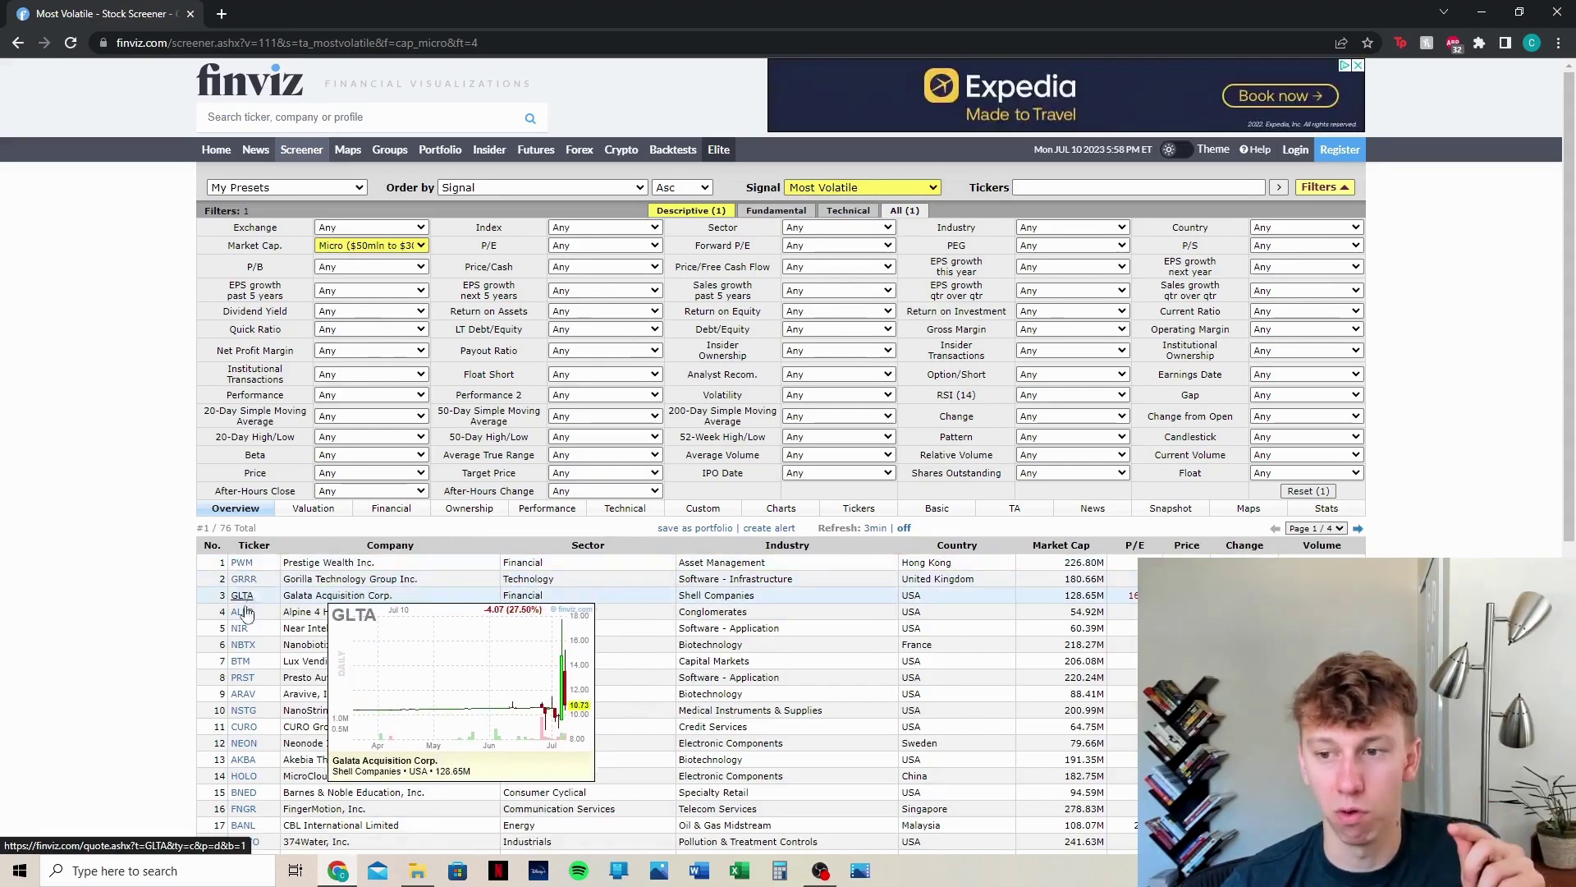
scroll(451, 587, "down", 1)
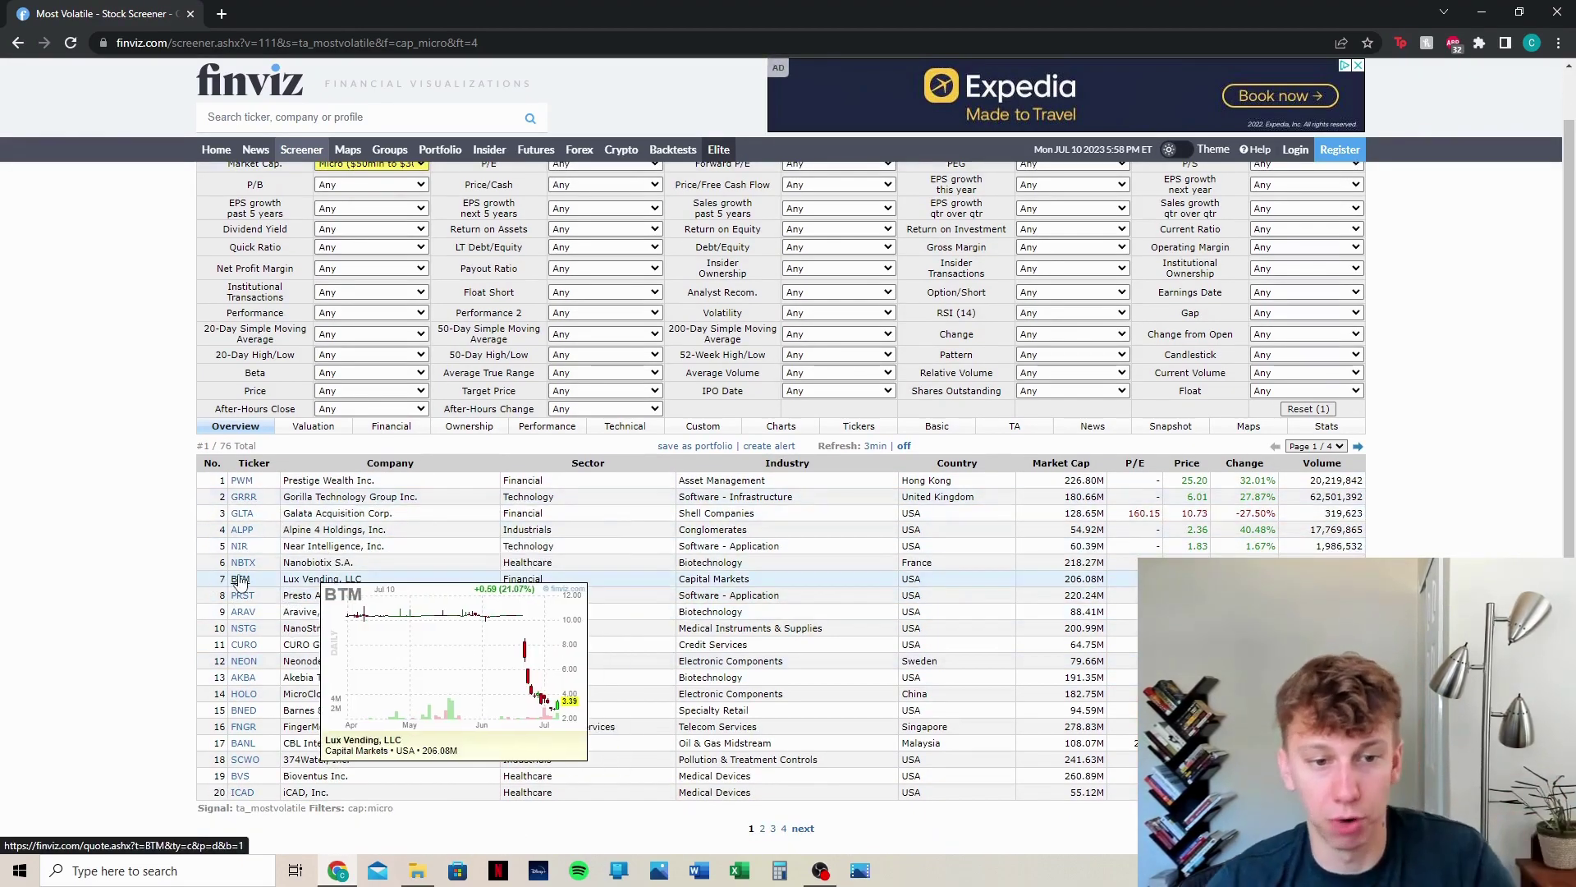
mouse_move(247, 515)
mouse_move(259, 665)
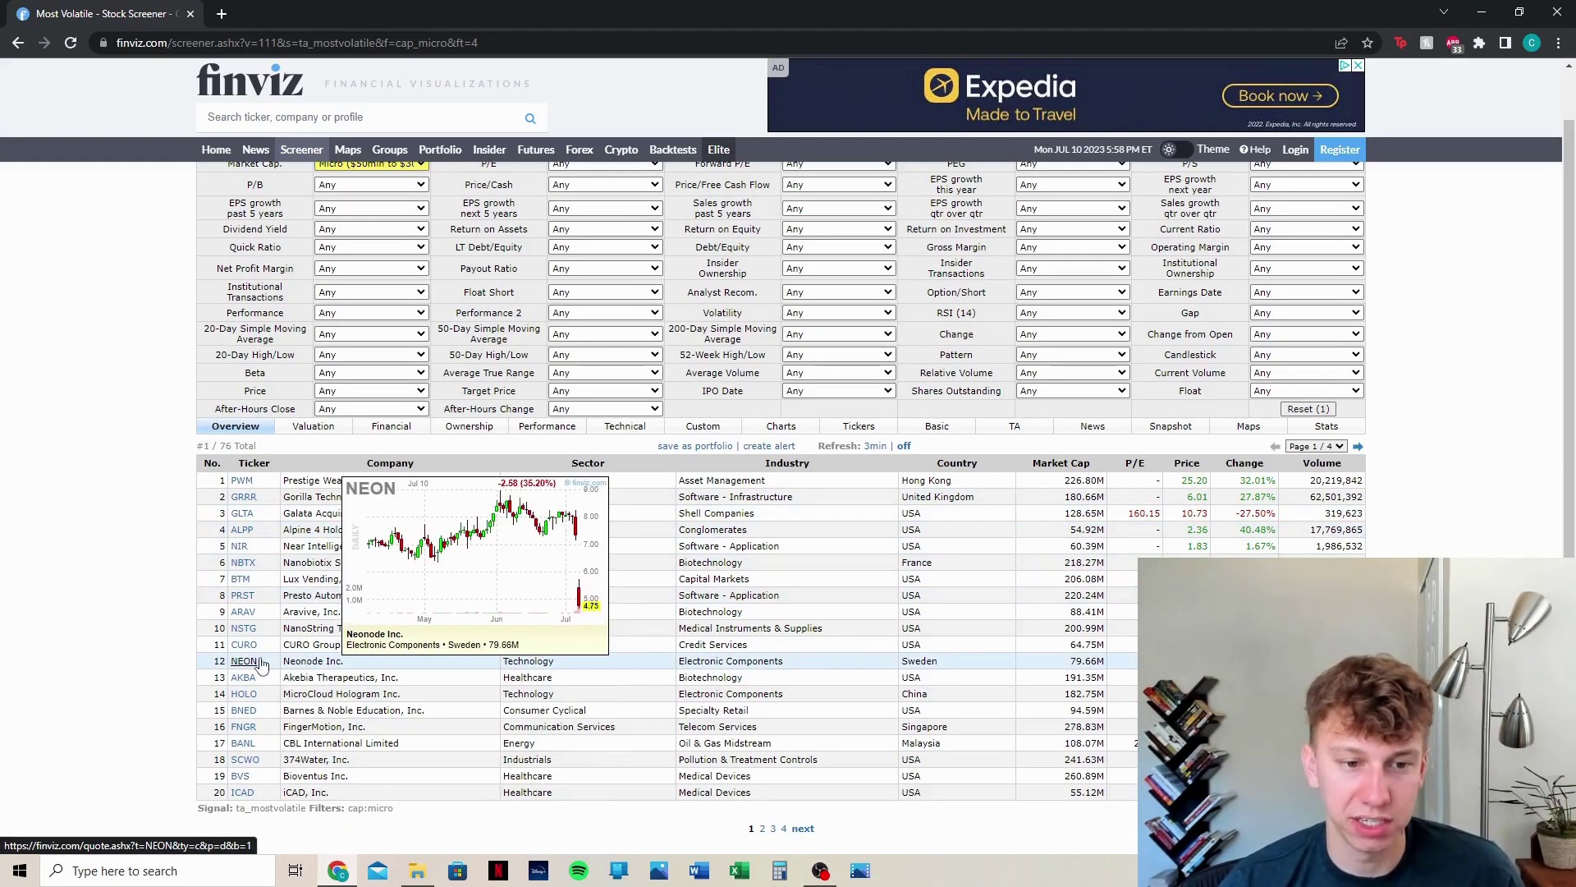
scroll(260, 665, "up", 1)
- Switch the micro-cap screen to the Most Active signal and preview the charts of MULN and WKHS
left_click(887, 190)
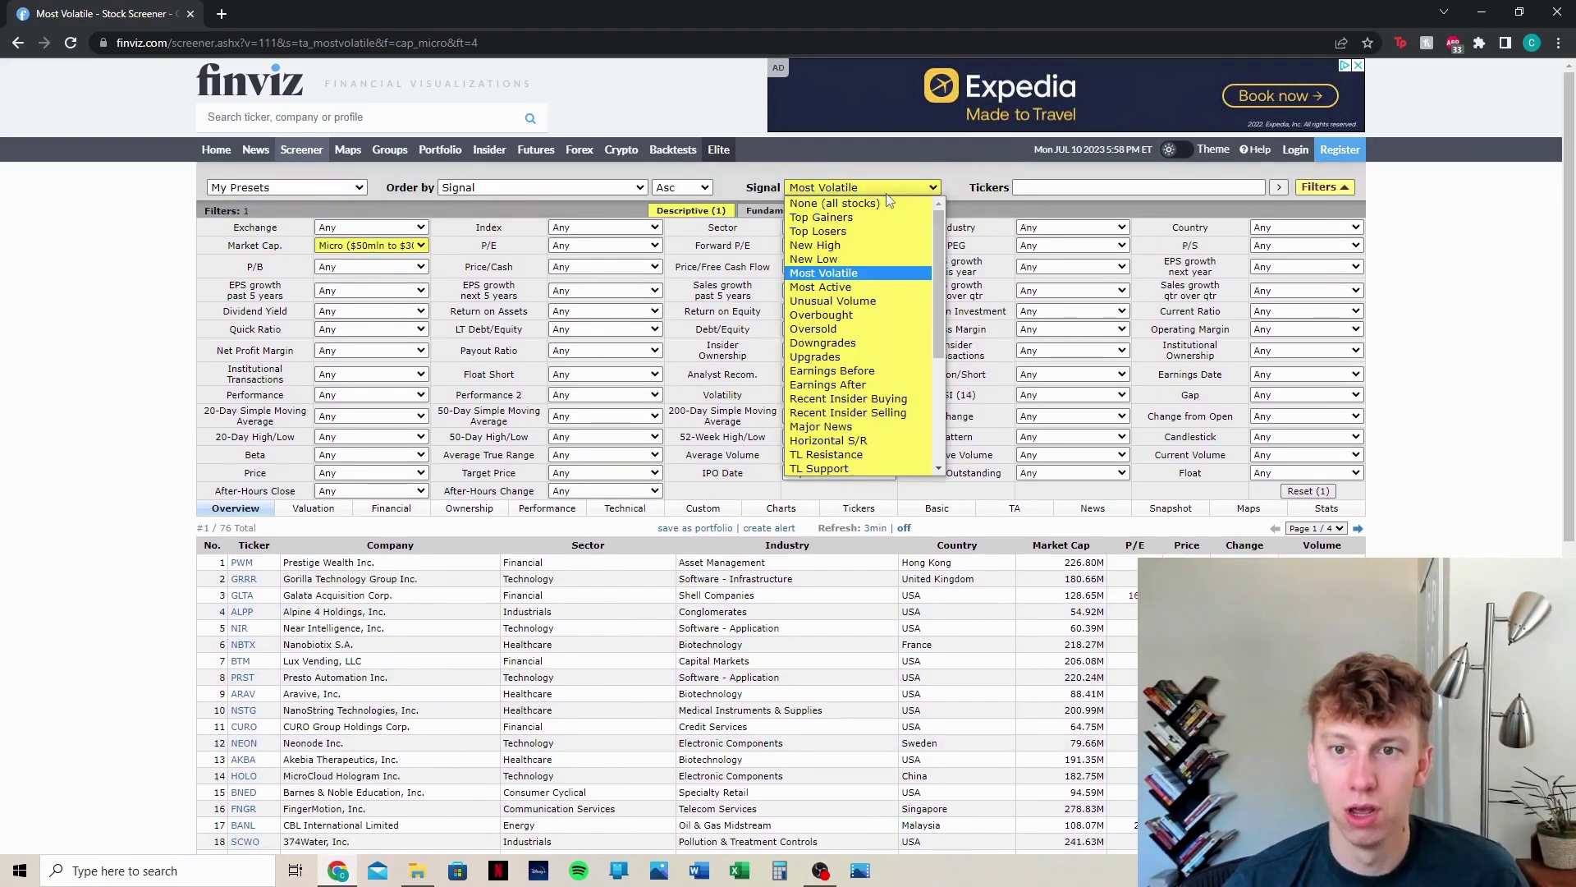
left_click(847, 287)
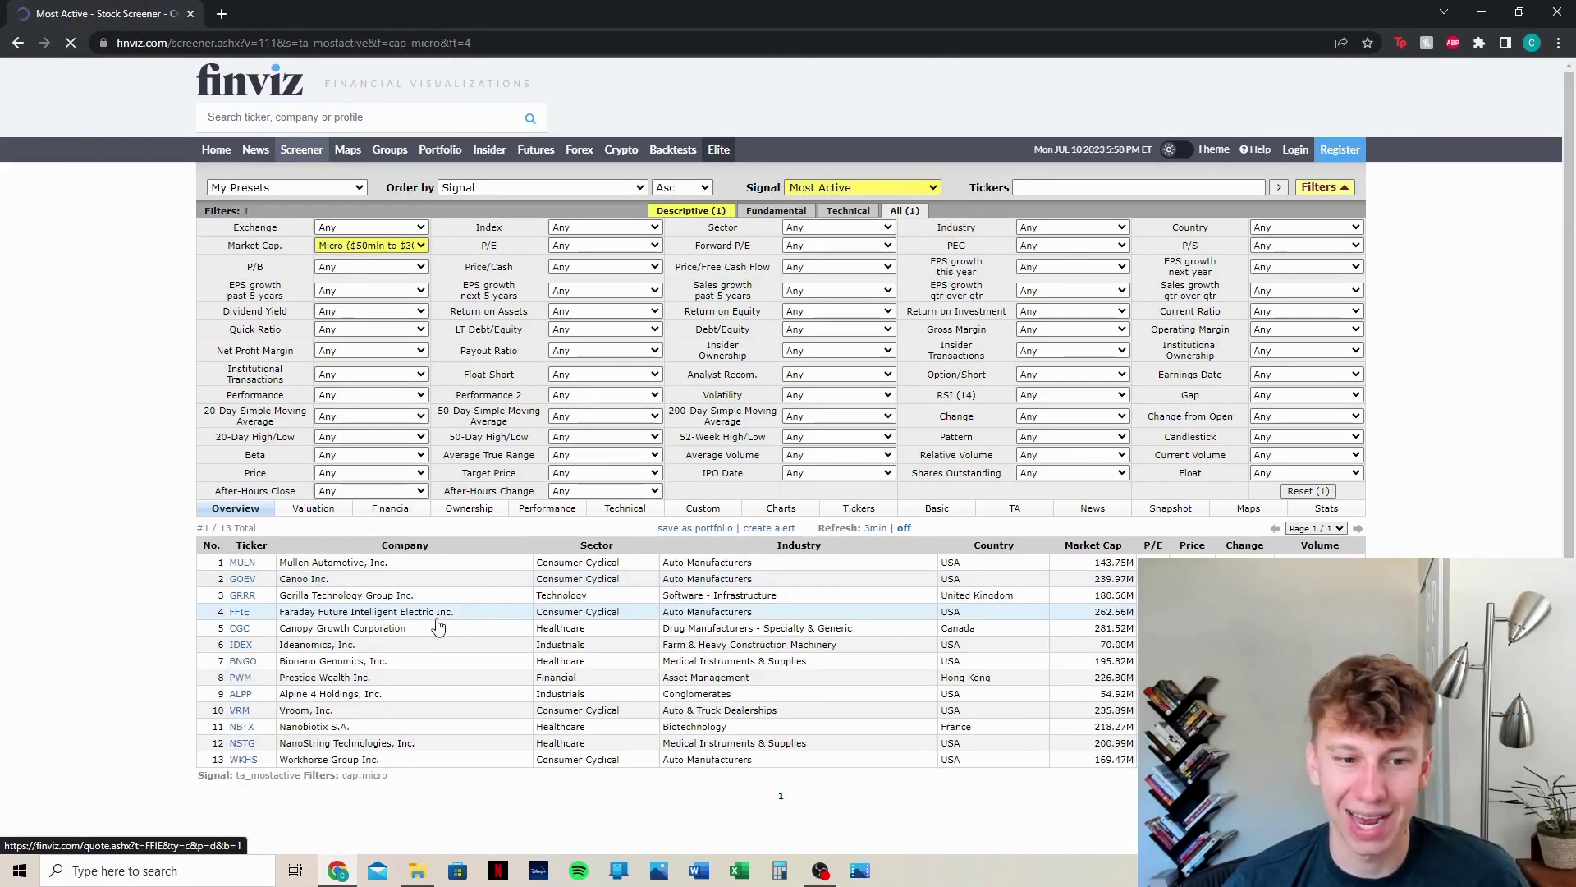
mouse_move(260, 566)
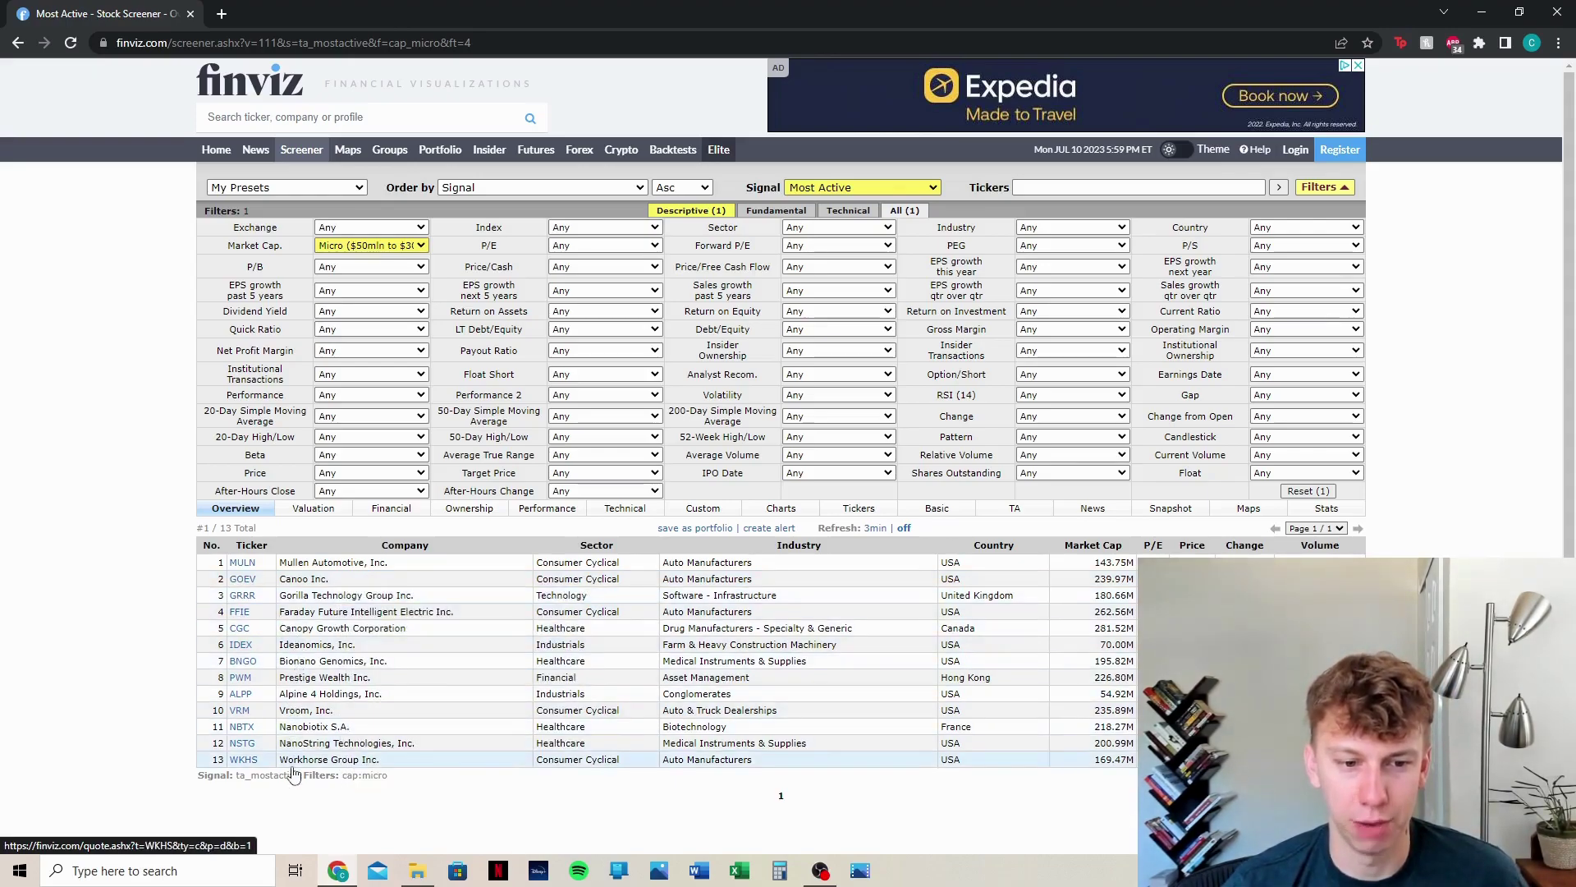
mouse_move(247, 761)
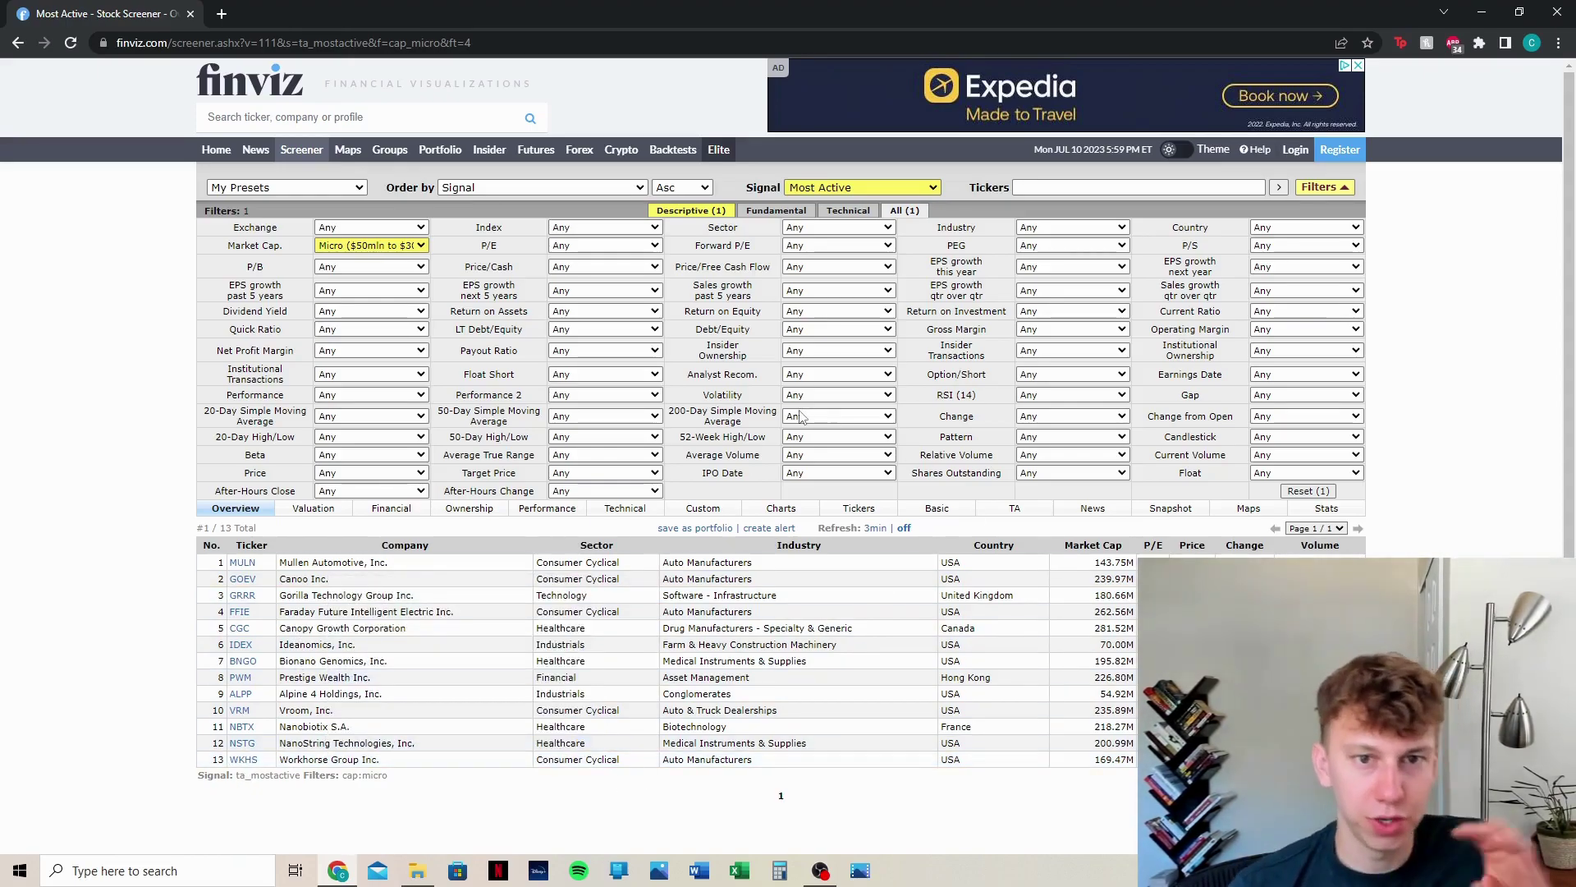
- Set the 20-Day Simple Moving Average filter to Price crossed SMA20 above and preview the ALPP chart
mouse_move(511, 358)
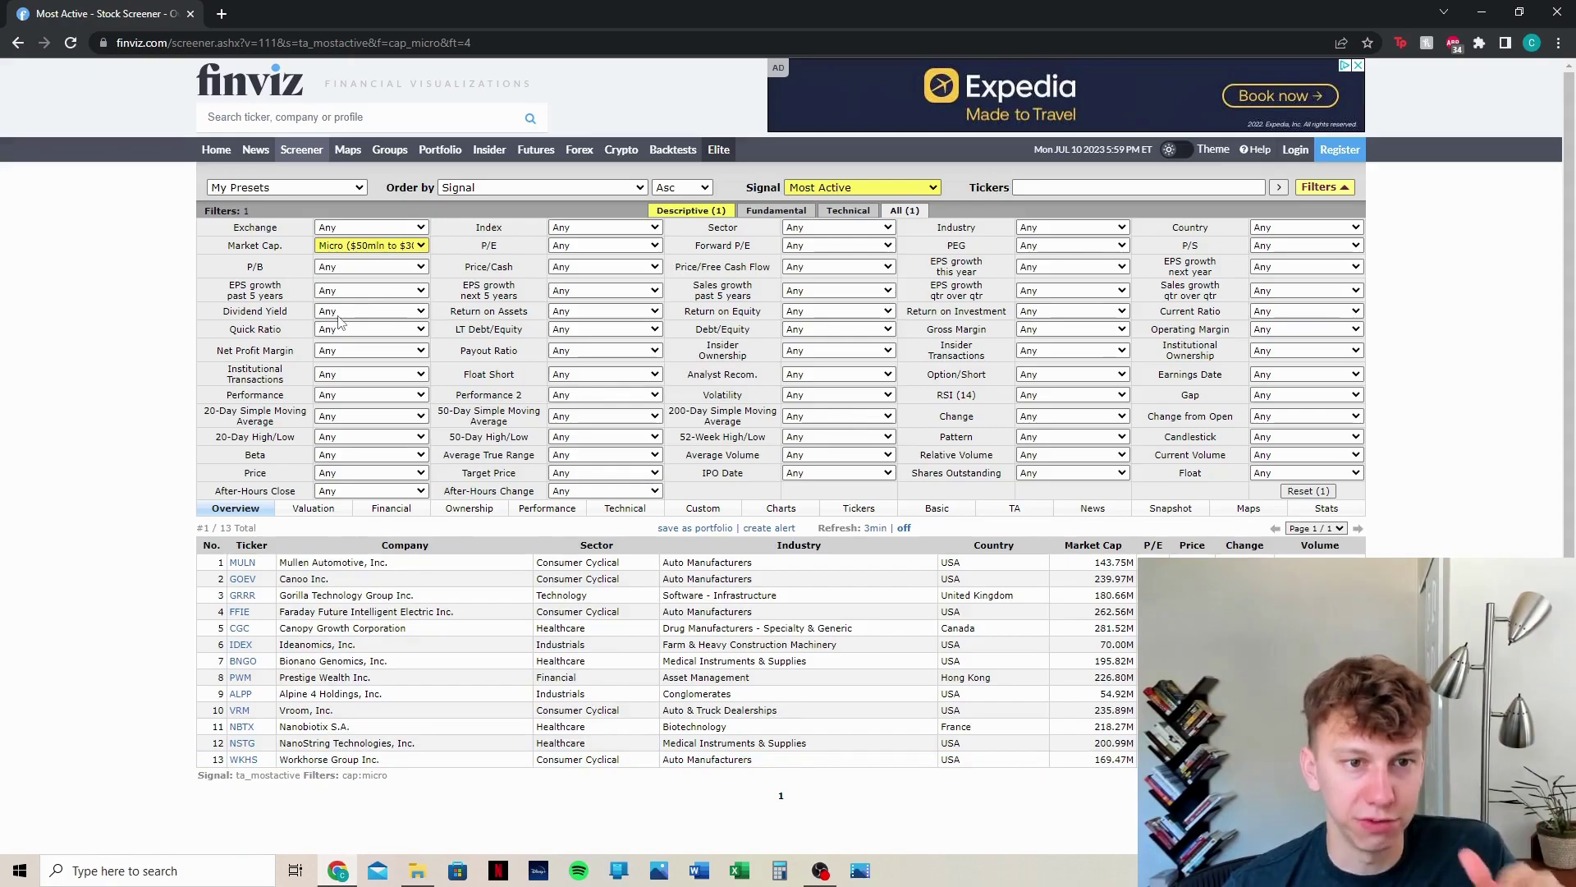
left_click(395, 419)
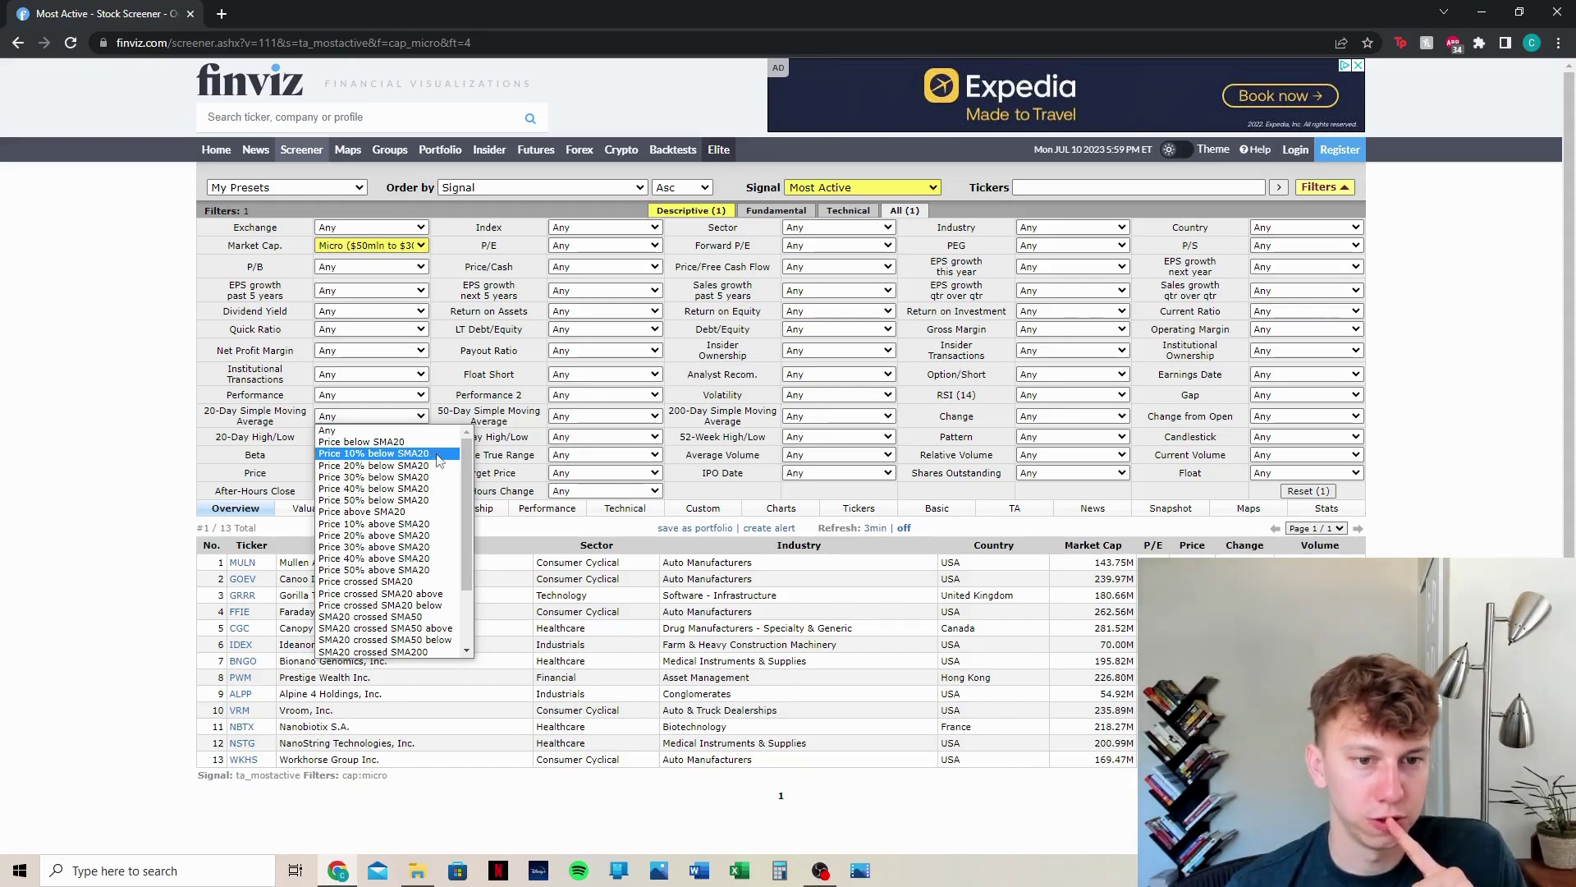
left_click(423, 595)
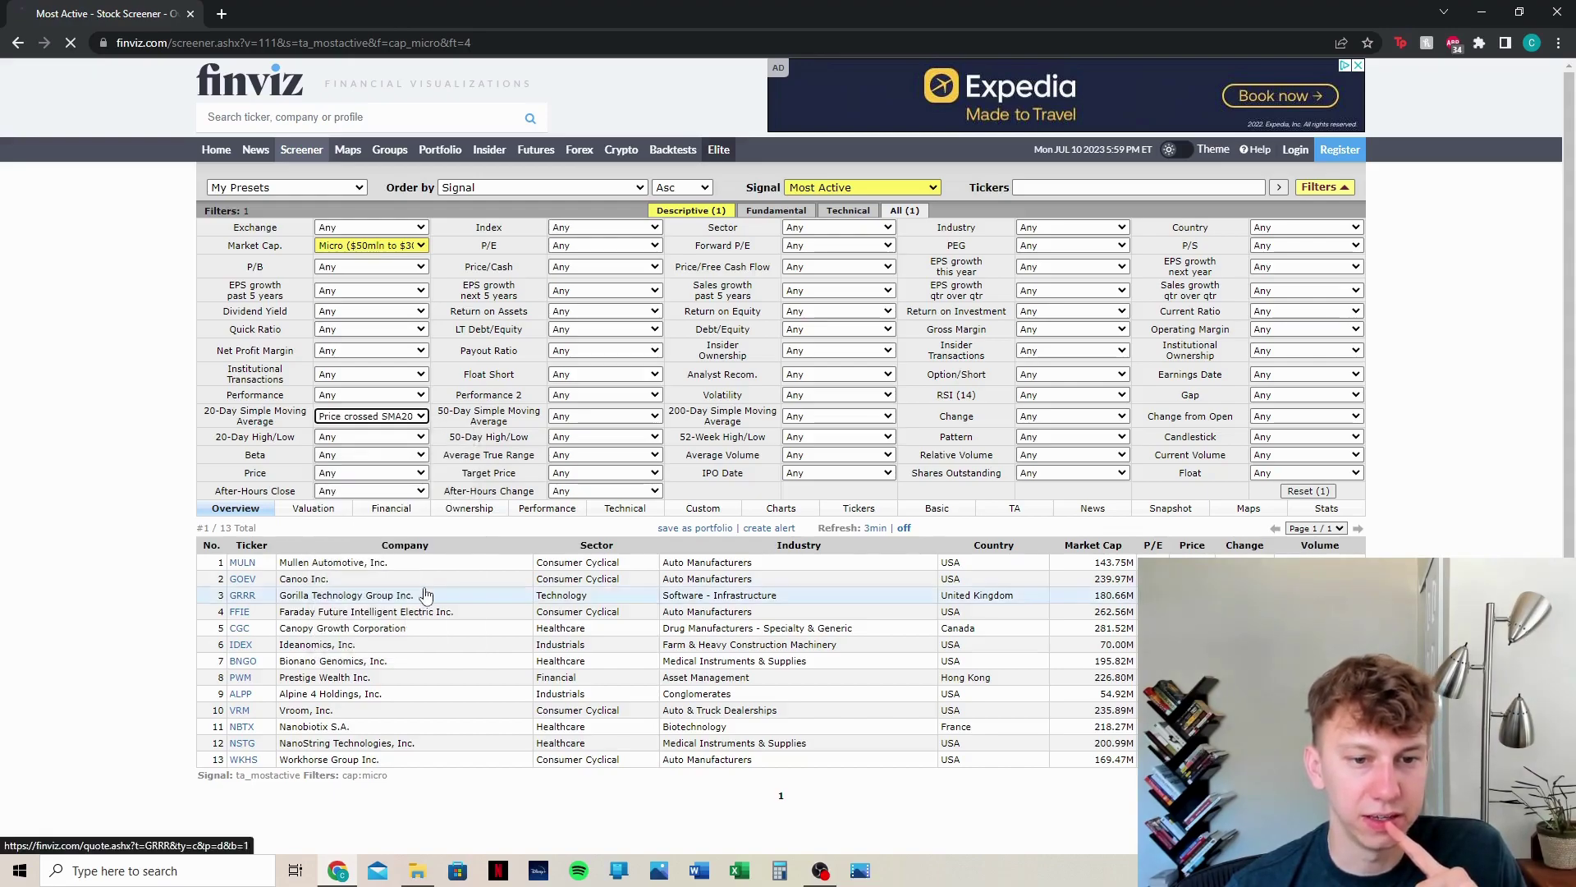
mouse_move(251, 565)
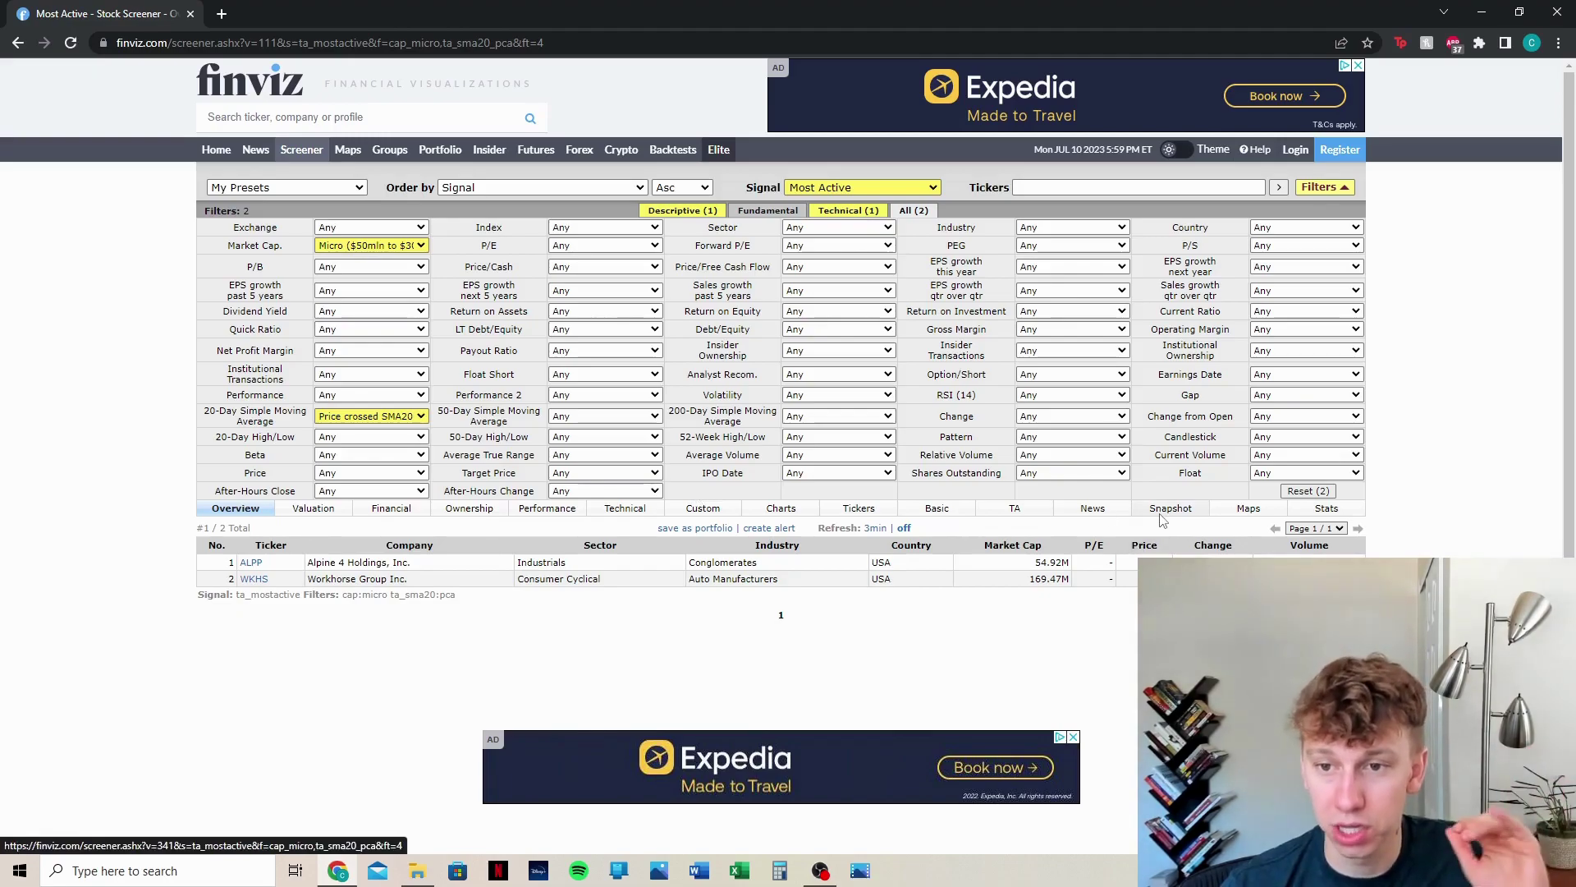
- Set the RSI (14) filter to Oversold (30) and the screener signal to None (all stocks)
left_click(1109, 397)
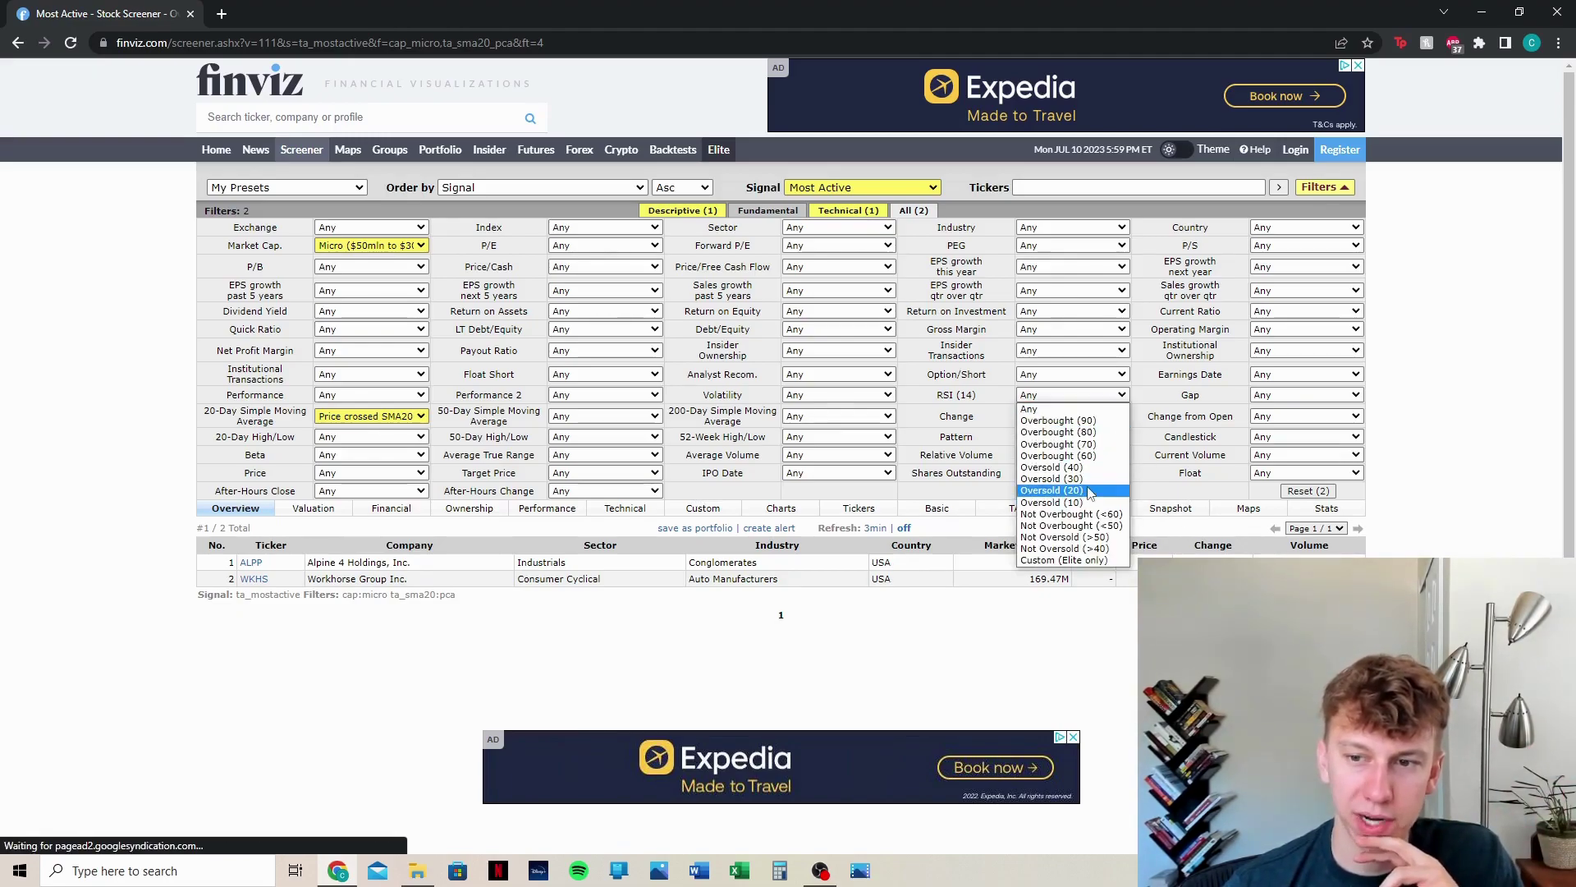
left_click(1059, 478)
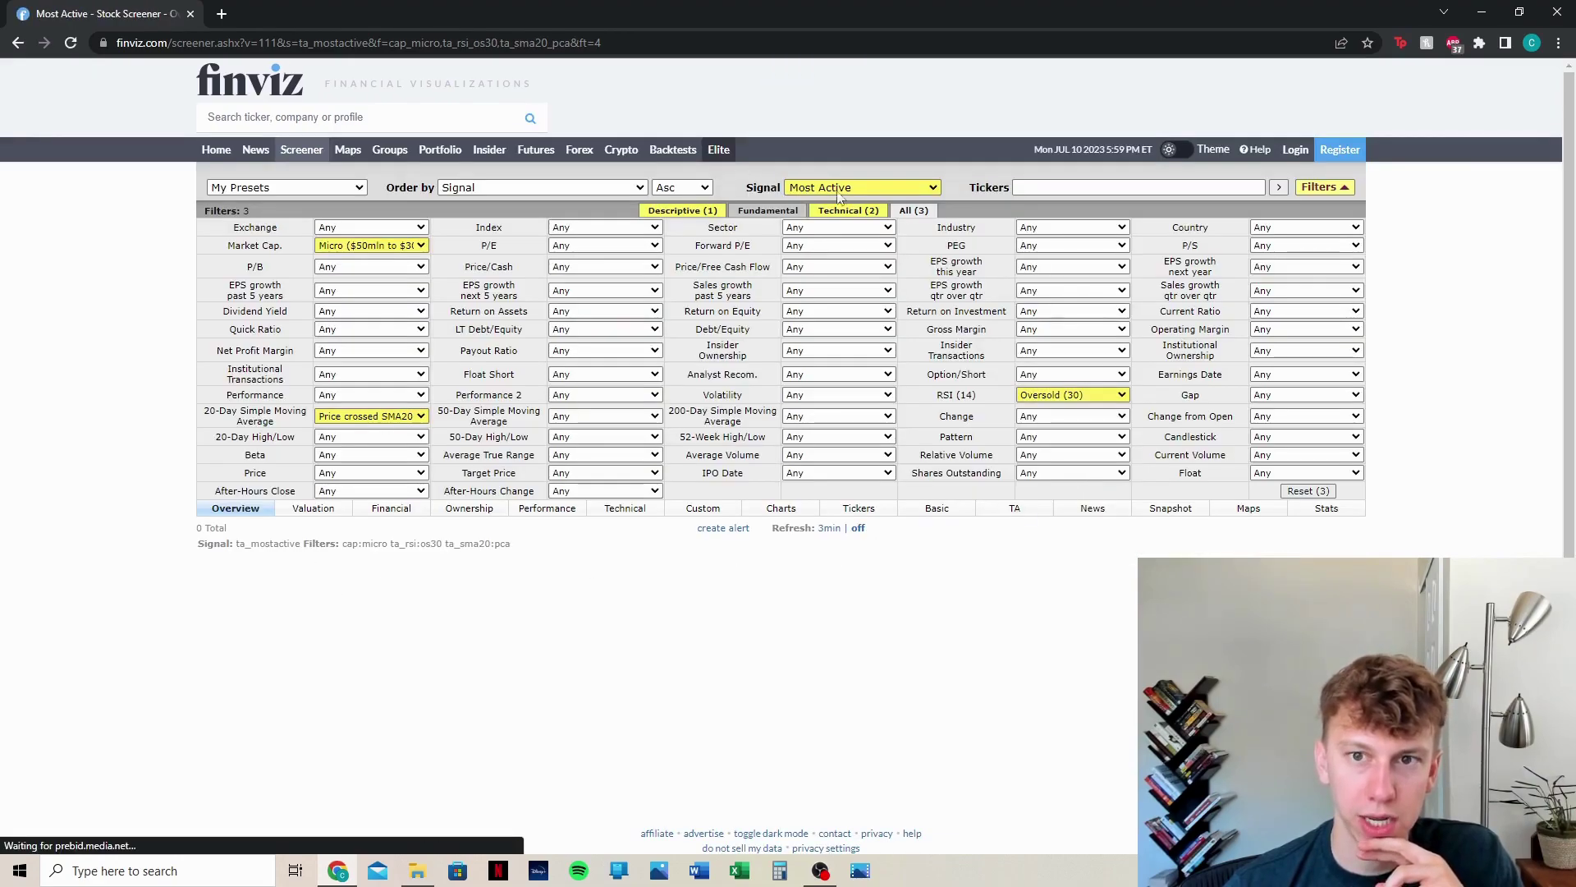
left_click(828, 189)
left_click(854, 199)
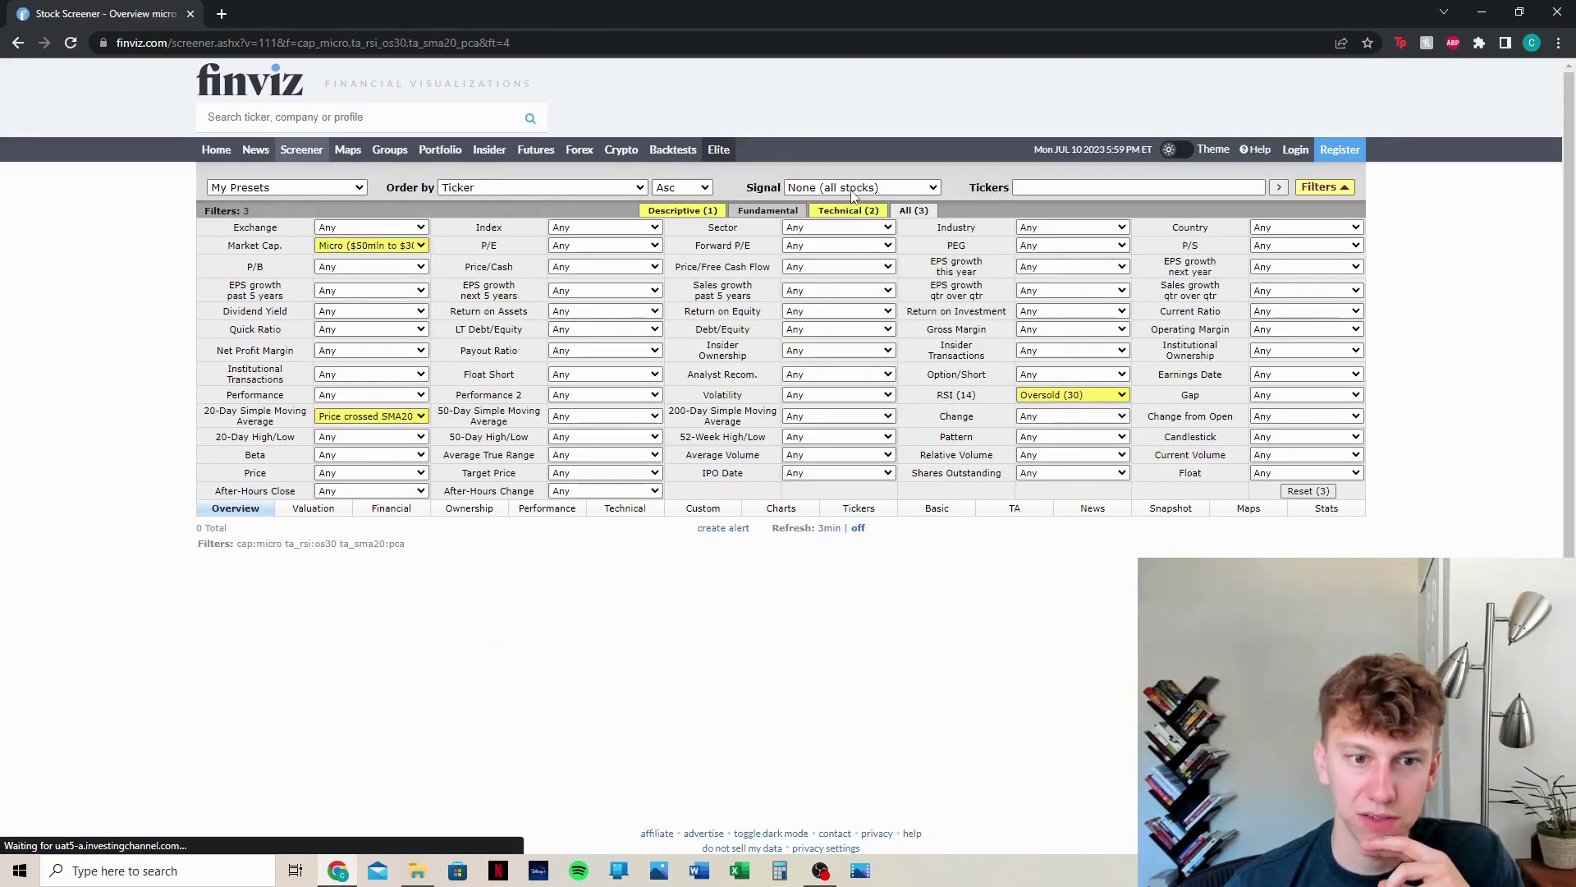
- Try the RSI (14) filter at Oversold (20) and at Oversold (10)
left_click(1071, 395)
left_click(1059, 490)
left_click(1071, 395)
left_click(1067, 502)
left_click(1071, 395)
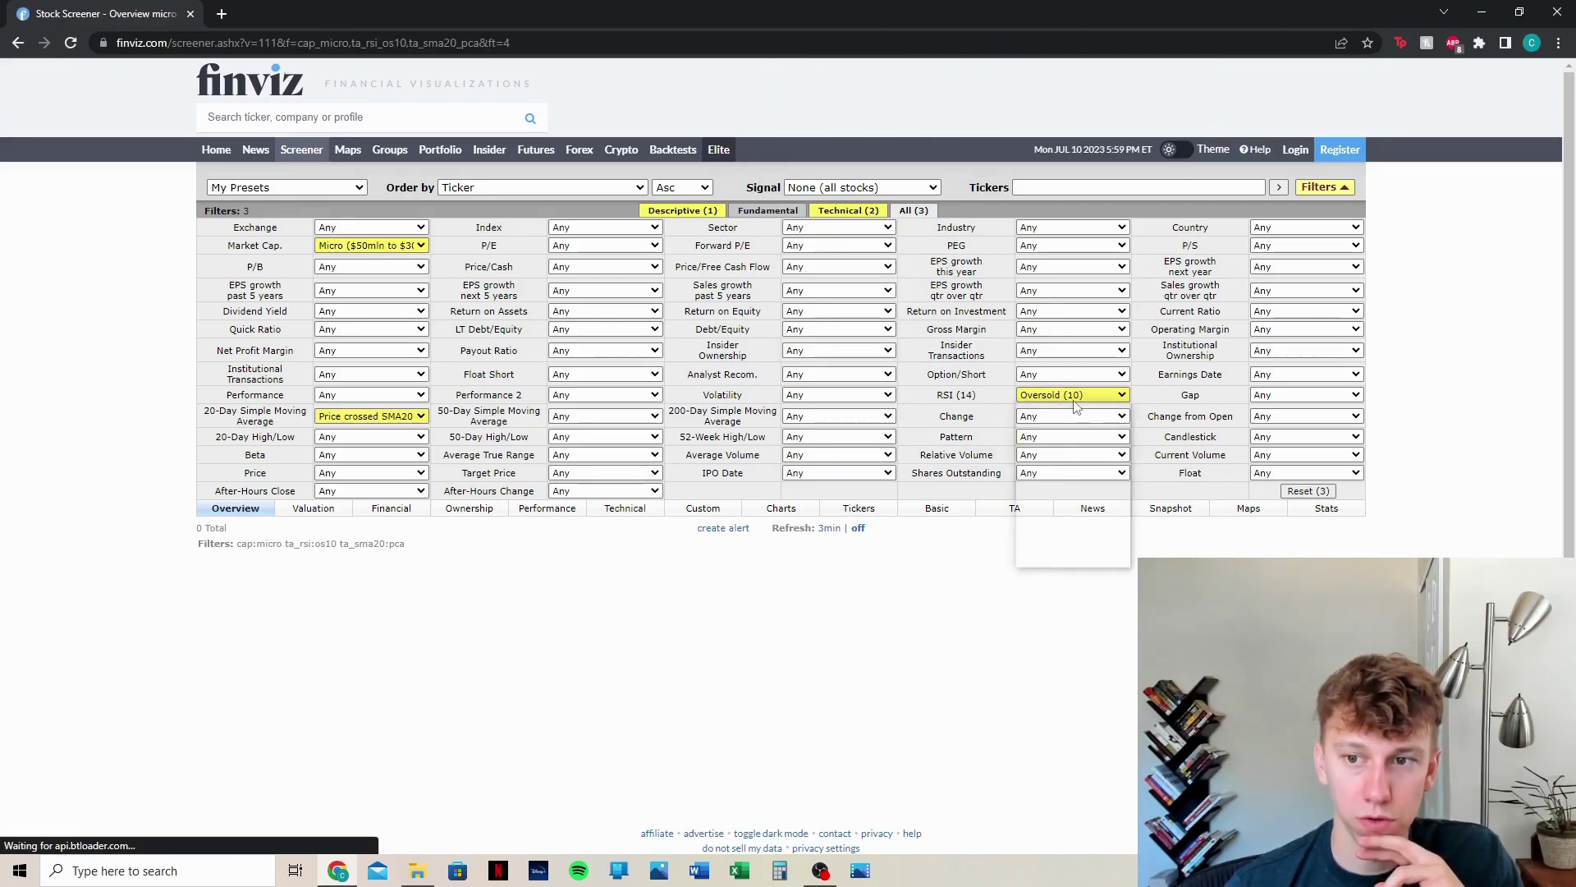
left_click(507, 470)
- Reset the 20-Day Simple Moving Average filter to Any and set RSI (14) to Oversold (30)
left_click(410, 416)
left_click(402, 430)
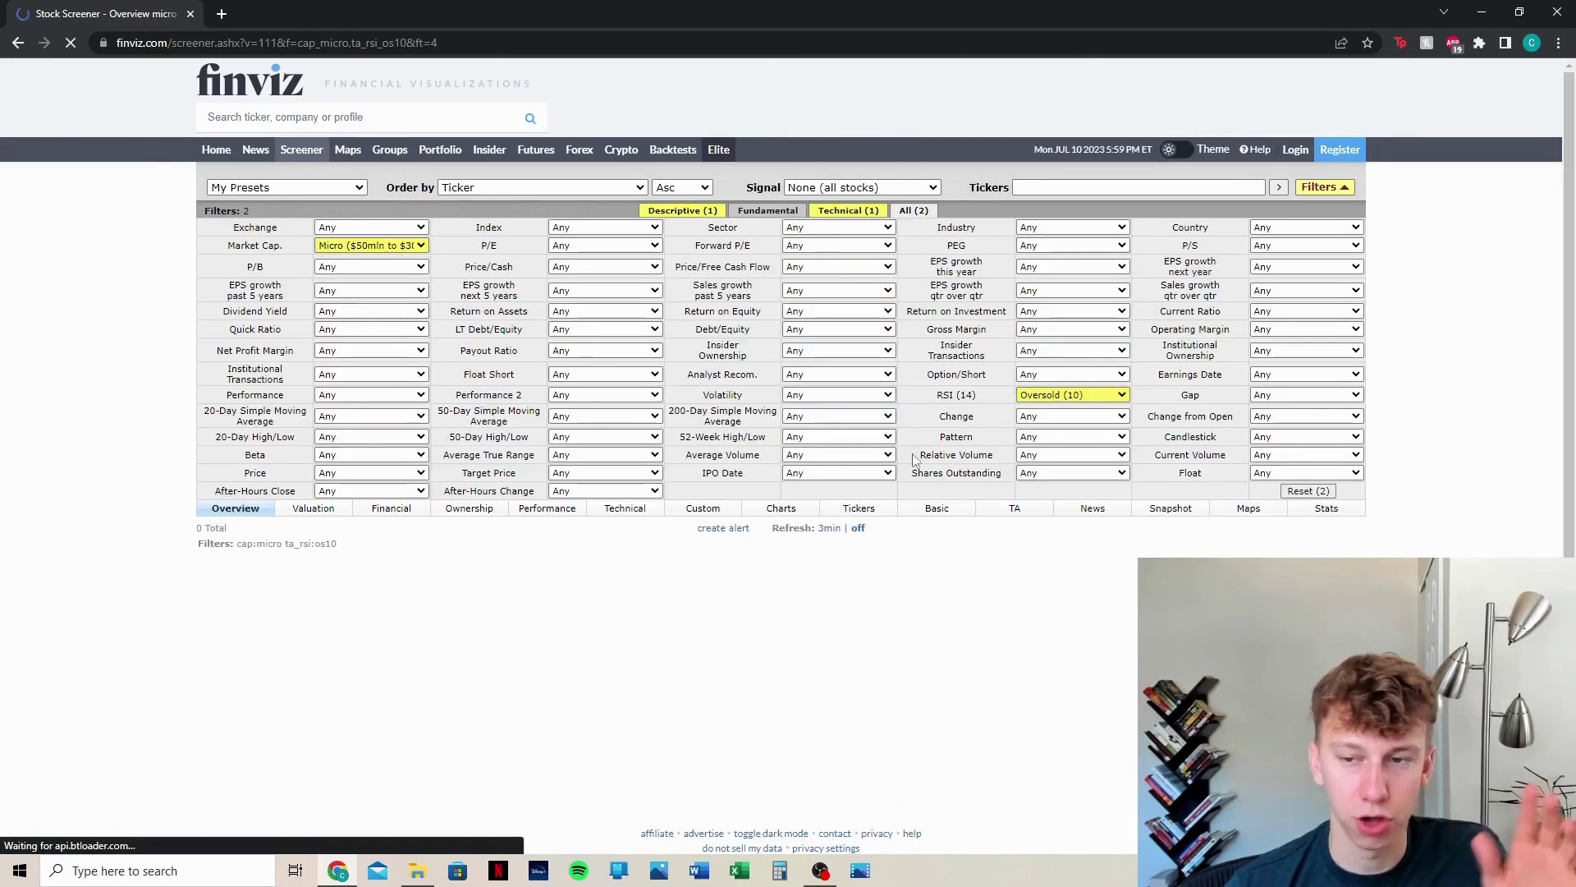
left_click(1071, 395)
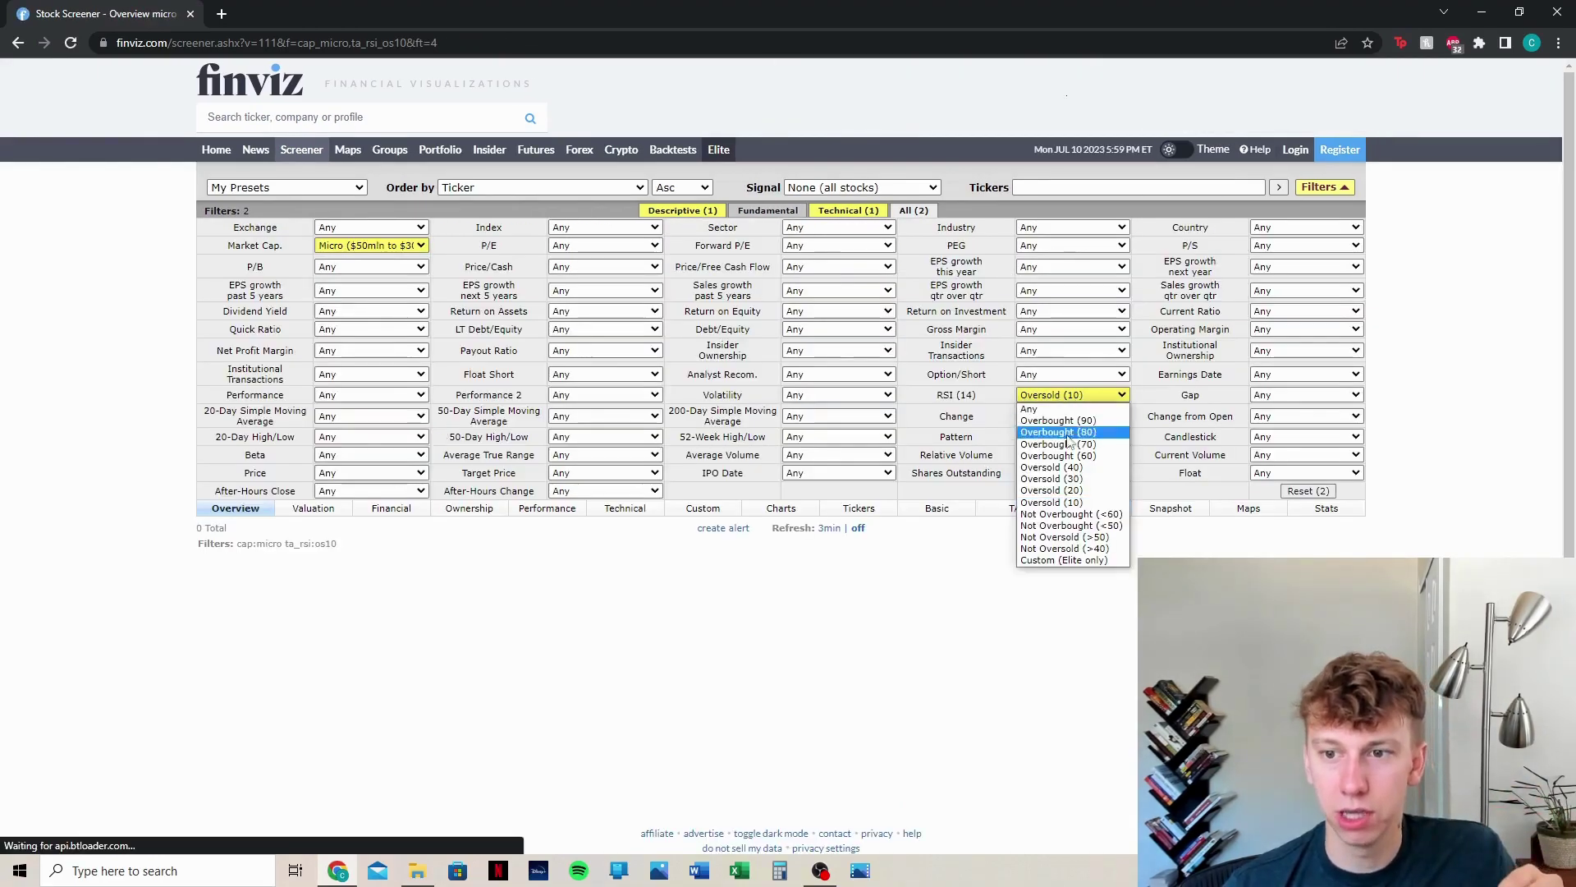
left_click(1073, 483)
- Preview the charts of AADI, BCLI and BENF in the list of oversold micro-cap stocks
scroll(258, 486, "down", 1)
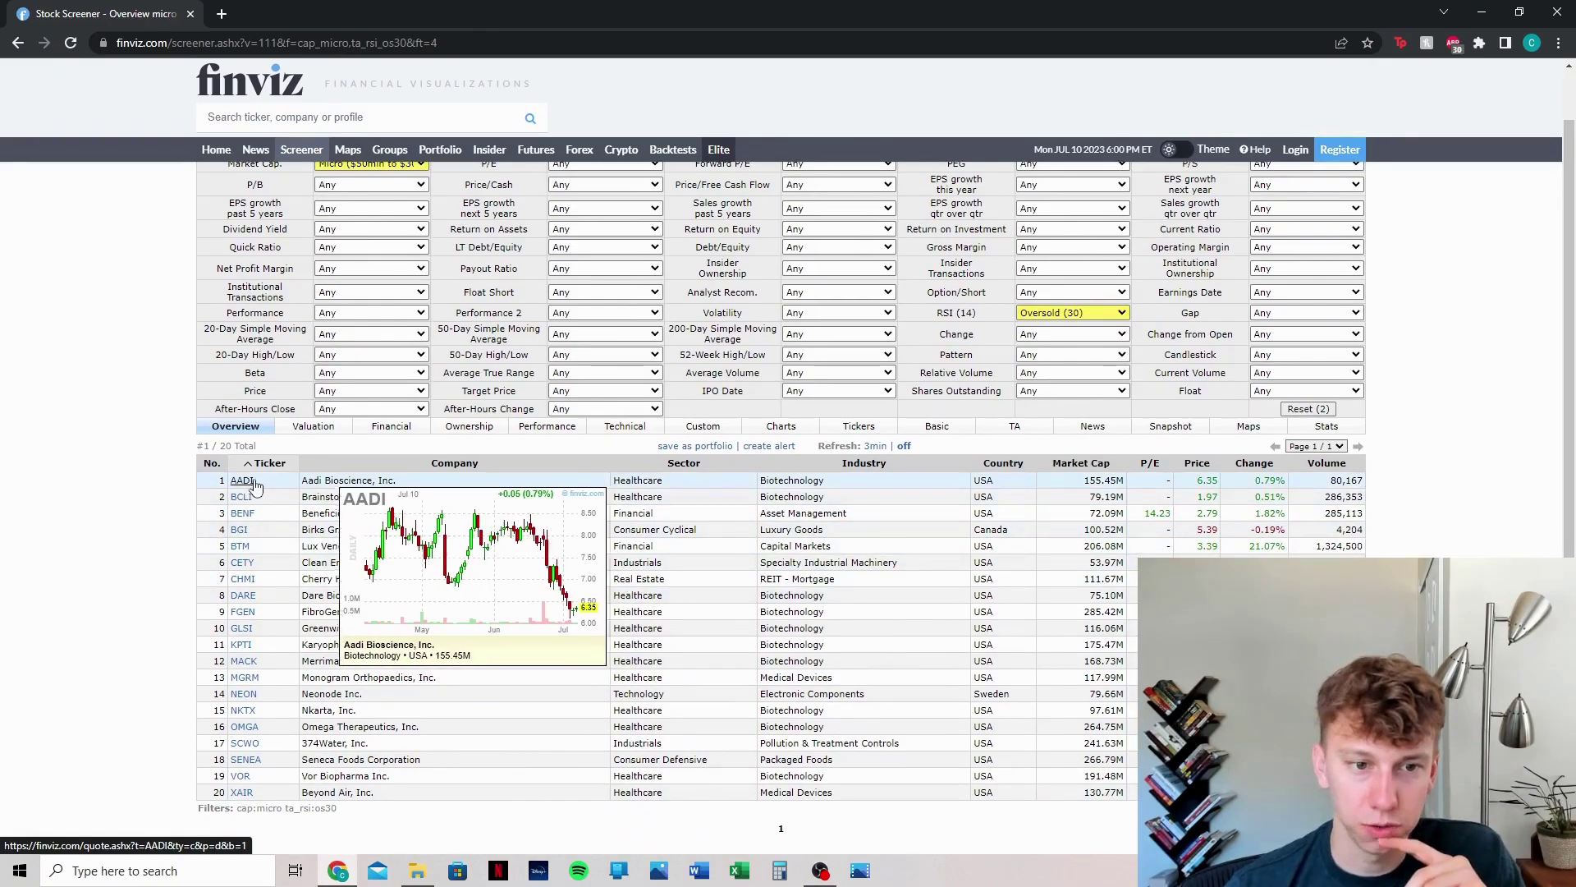
mouse_move(254, 502)
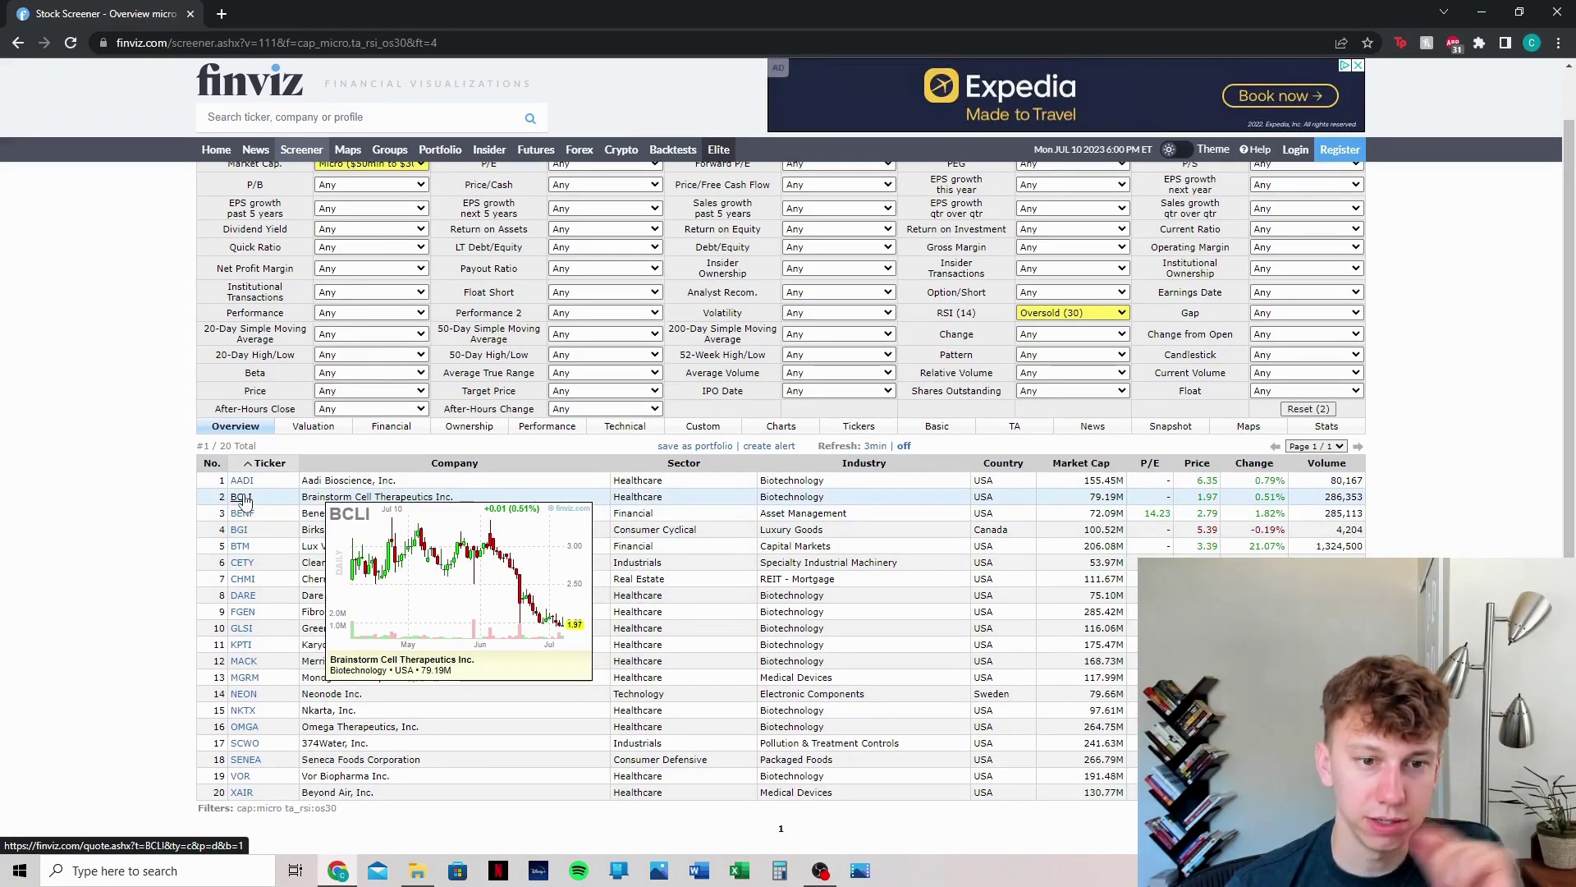
left_click(244, 499)
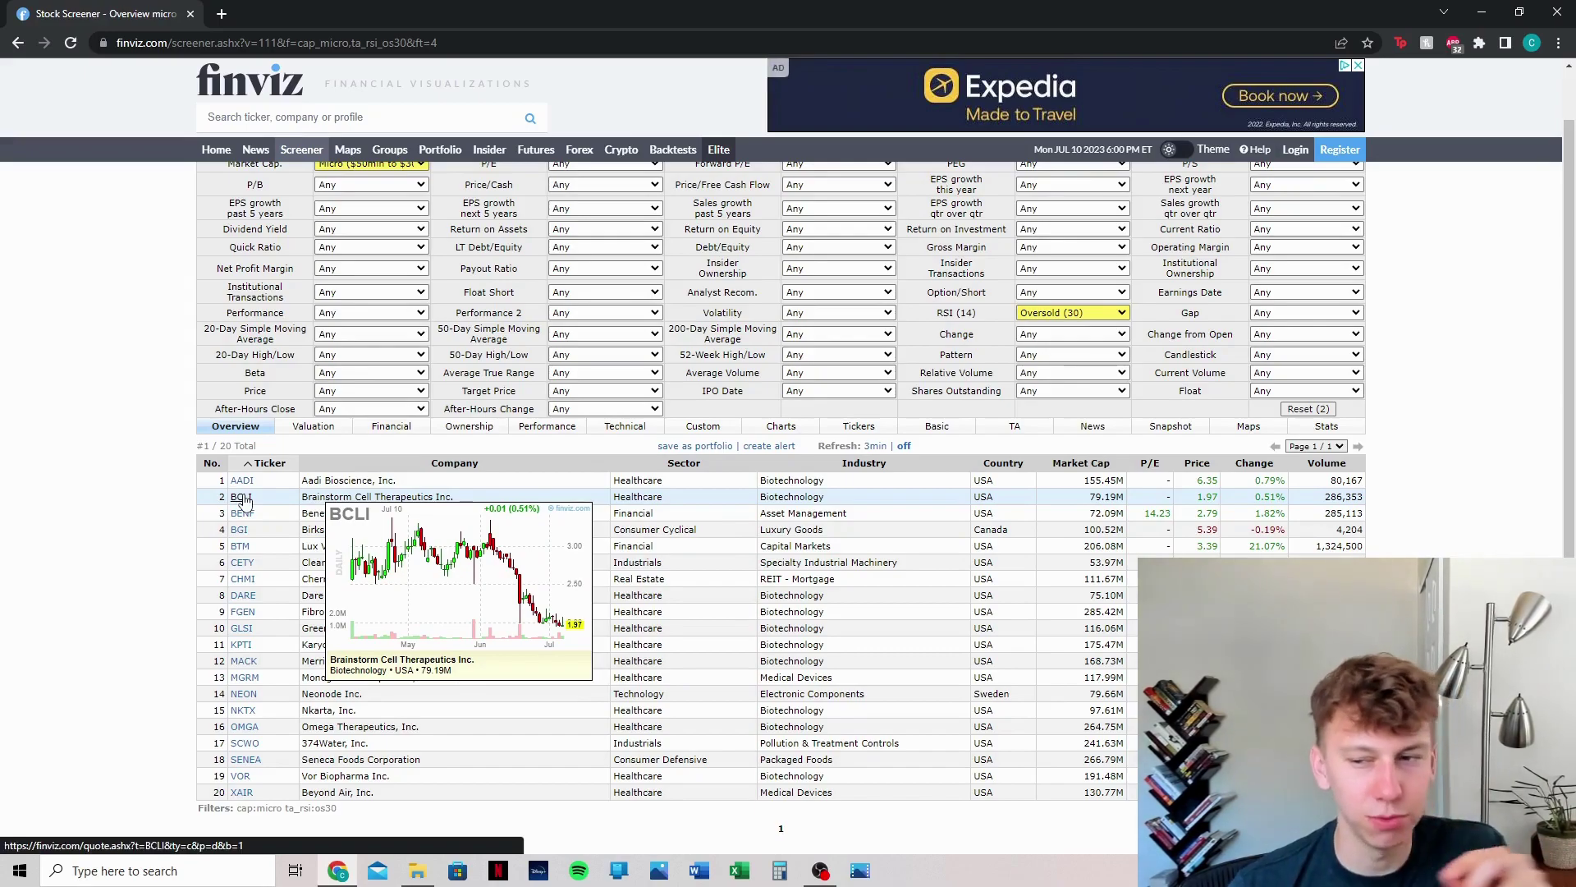
mouse_move(254, 513)
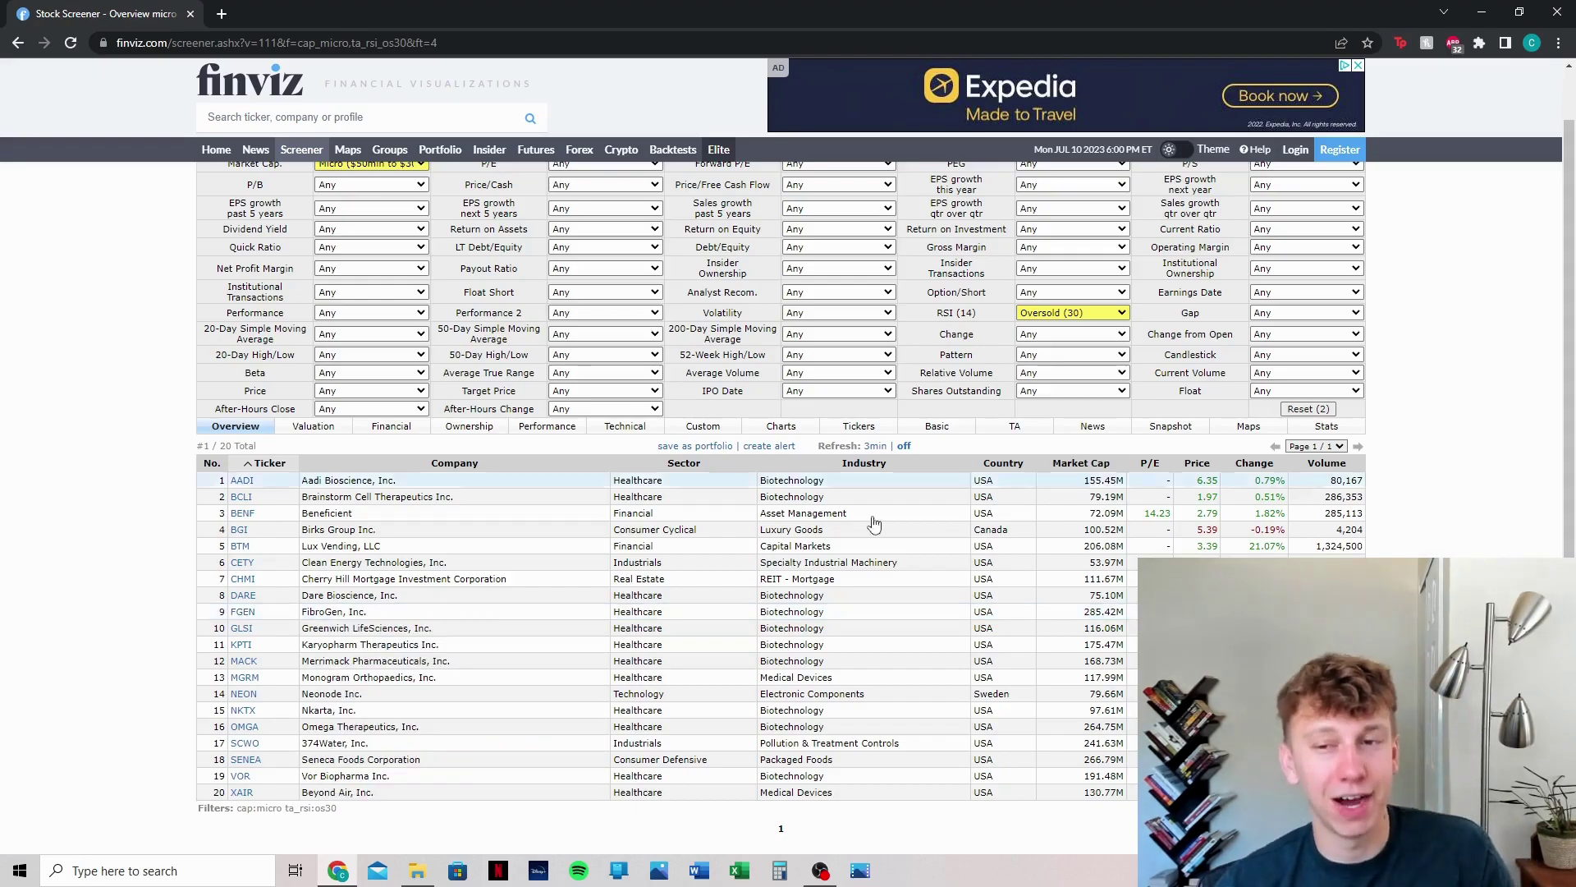
- Clear the RSI (14) and Market Cap. filters by setting both to Any
scroll(1238, 537, "up", 1)
left_click(1092, 395)
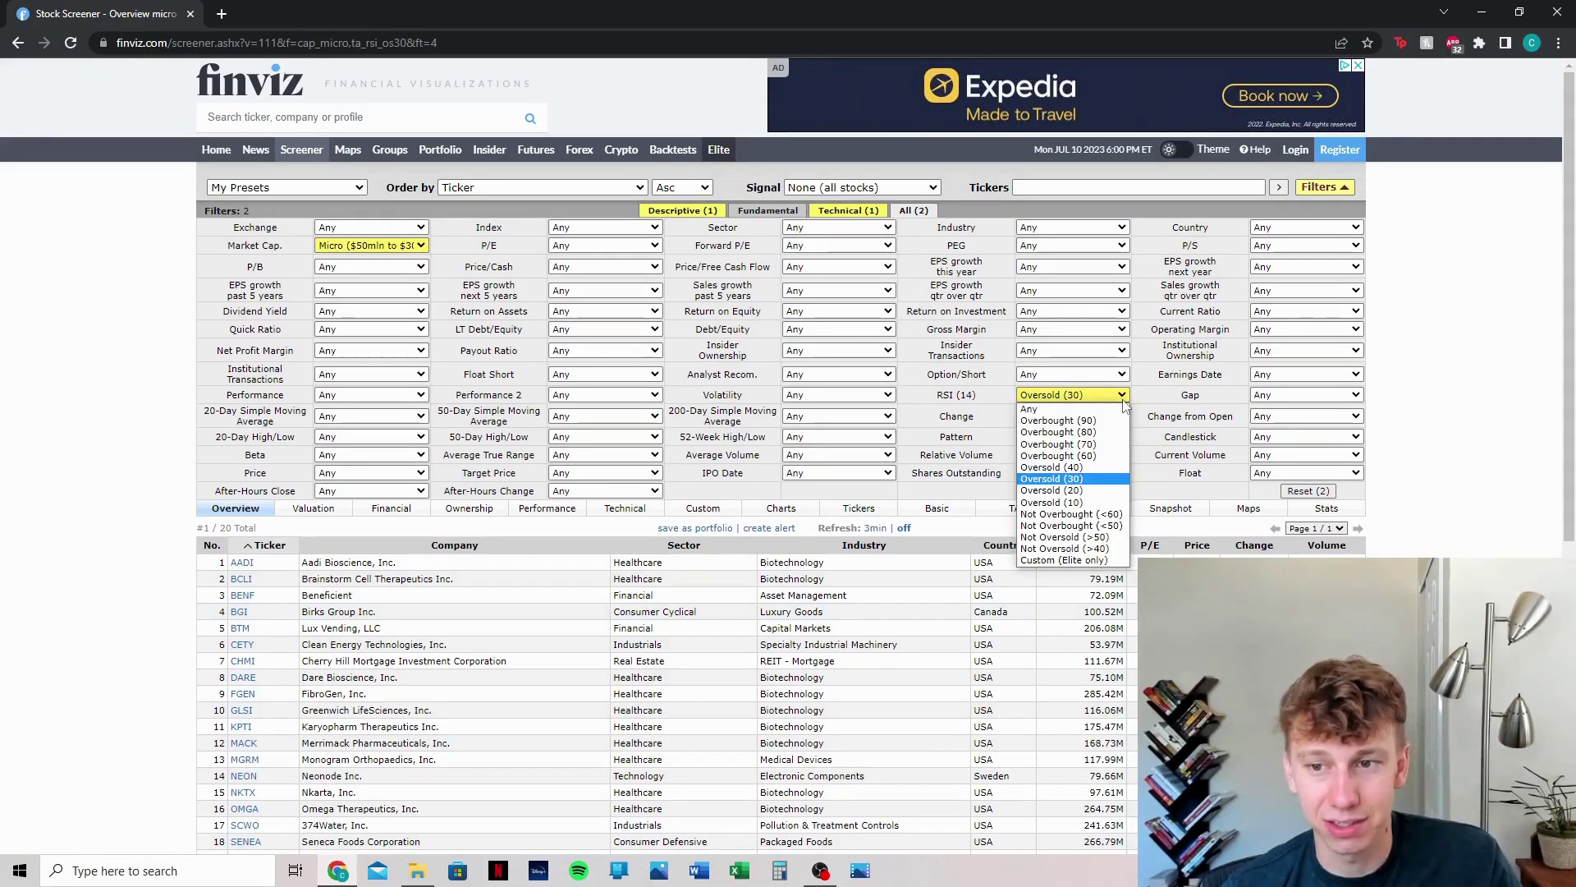
left_click(1092, 410)
left_click(371, 245)
left_click(345, 256)
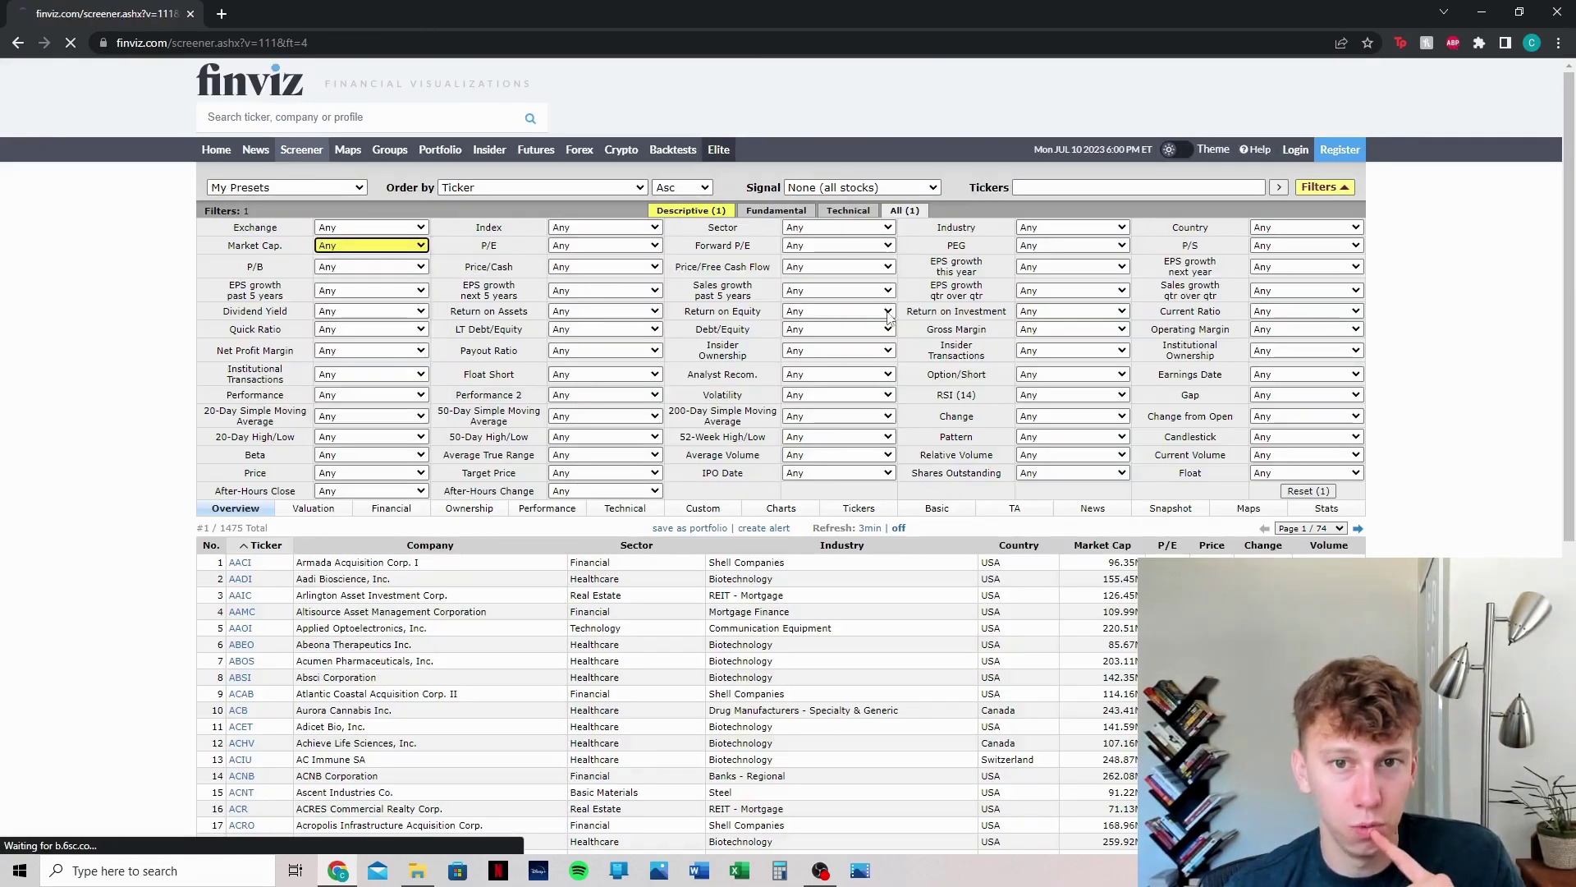
- Set the Dividend Yield filter to Over 5% and look through the Payout Ratio options without choosing one
left_click(351, 312)
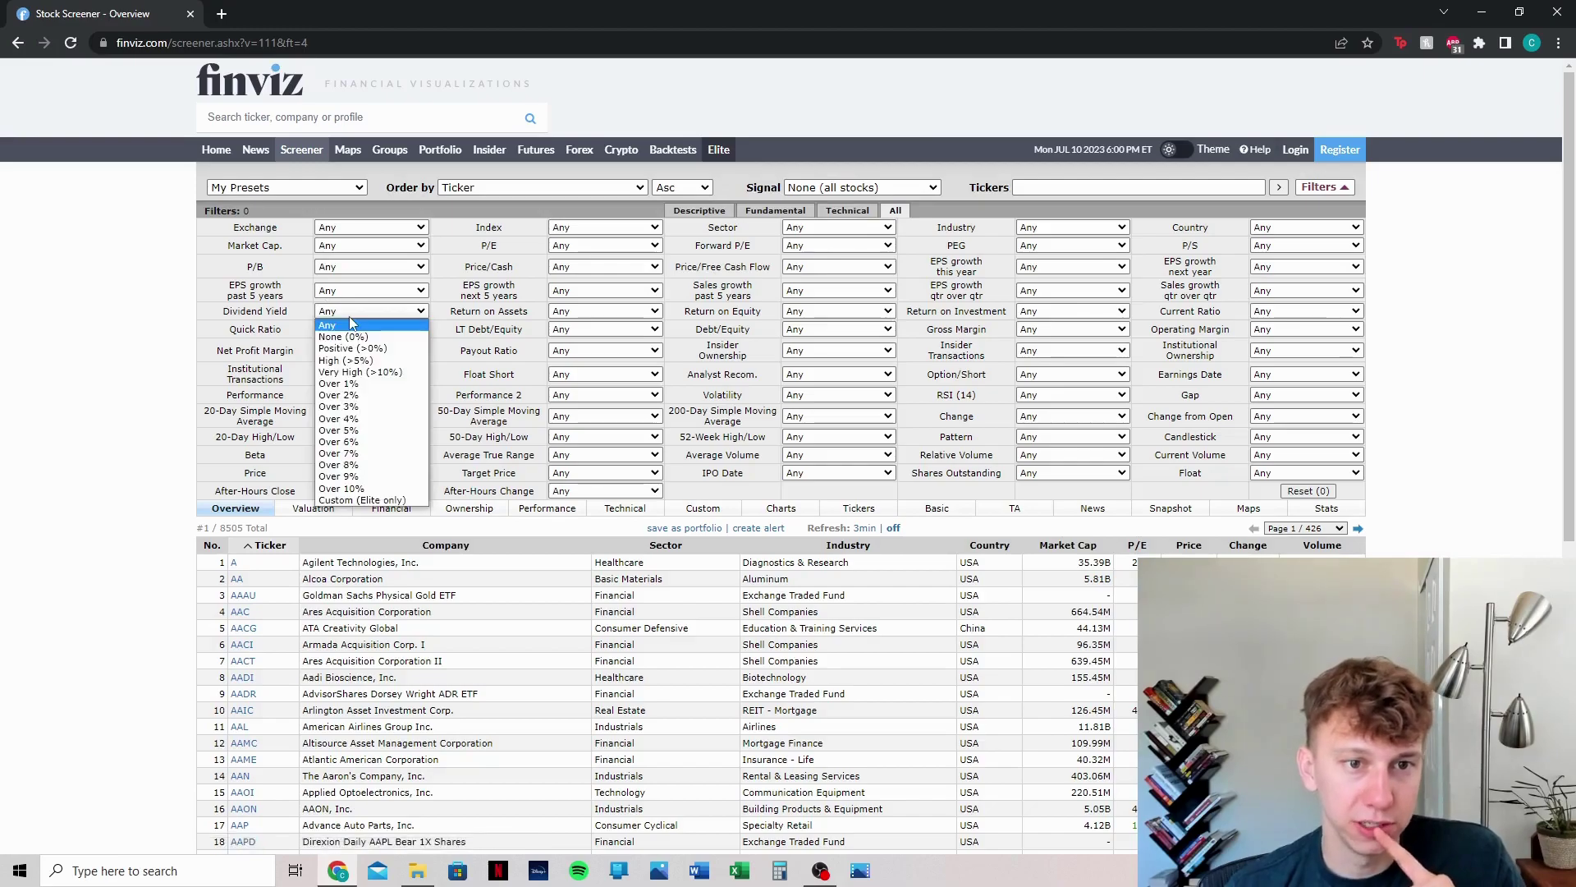
left_click(375, 433)
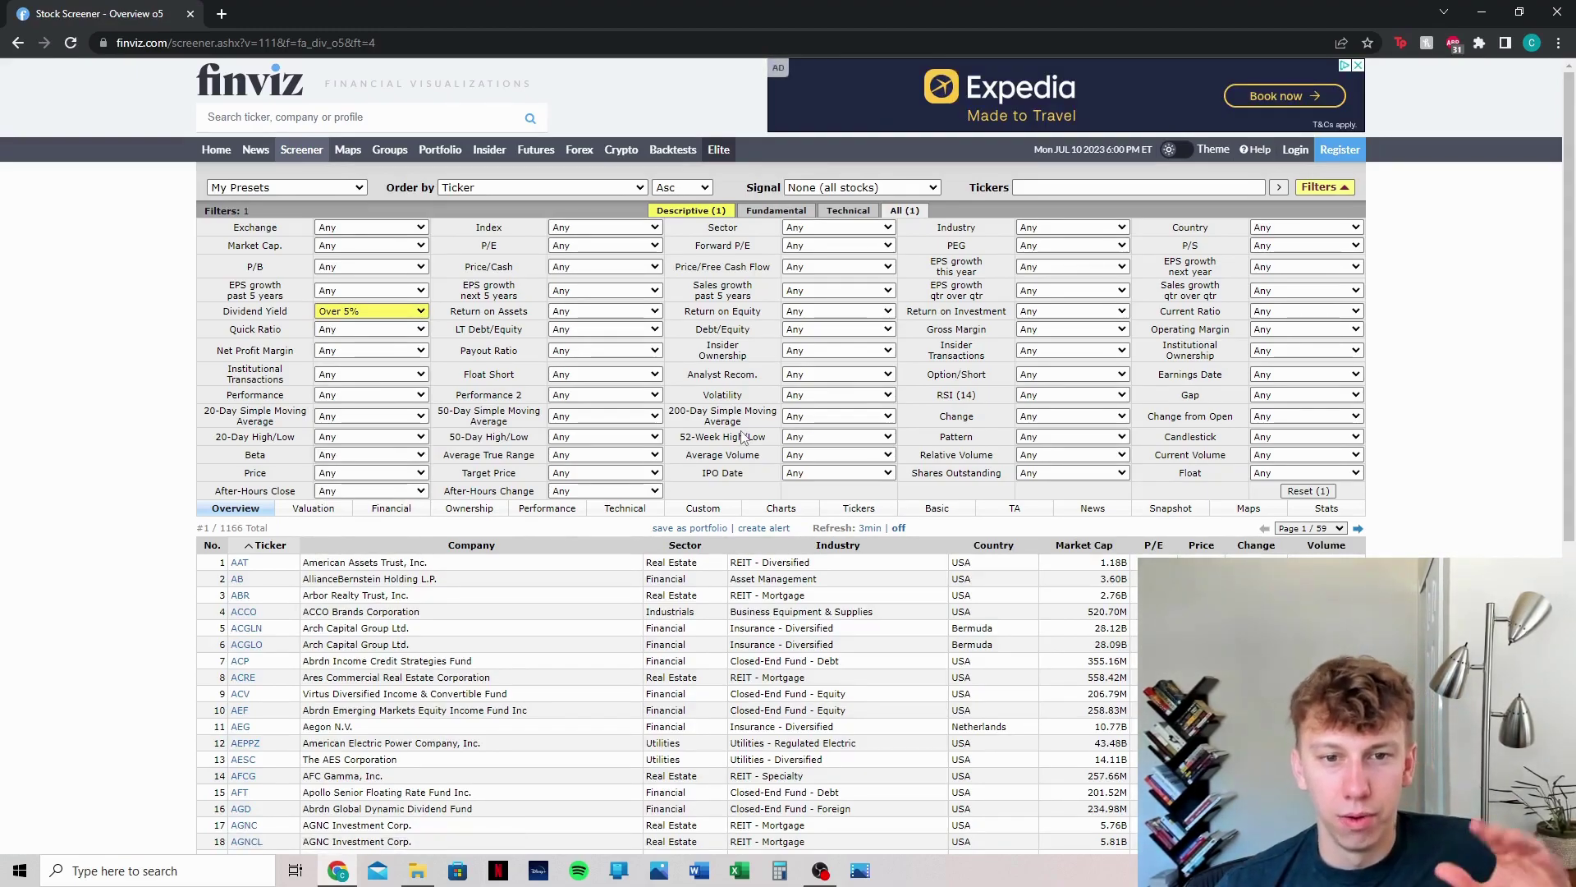
left_click(656, 352)
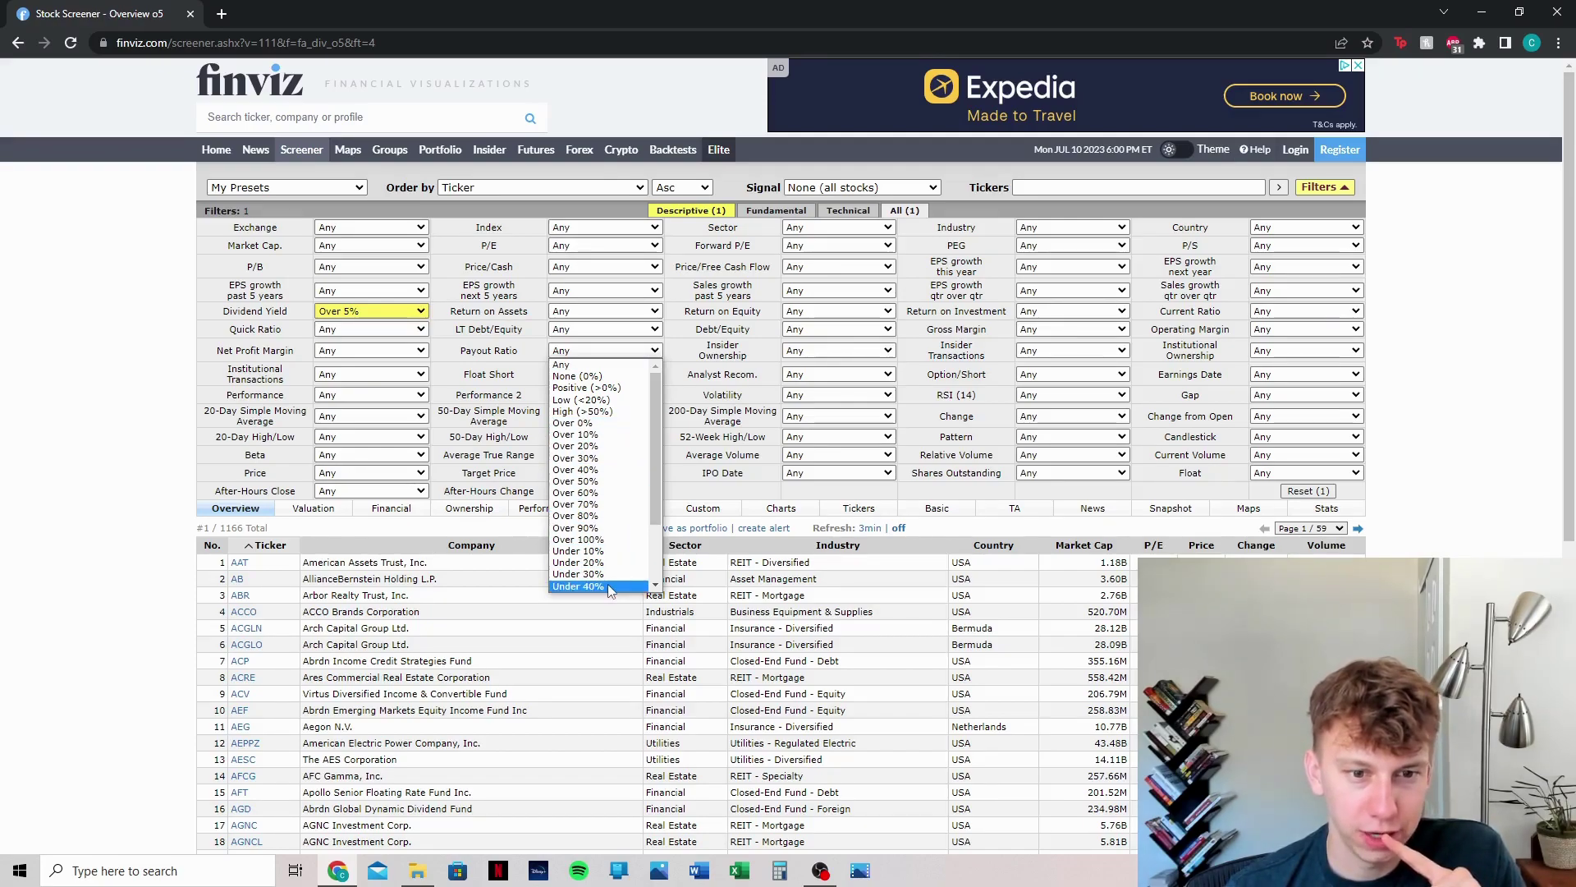
scroll(609, 589, "down", 1)
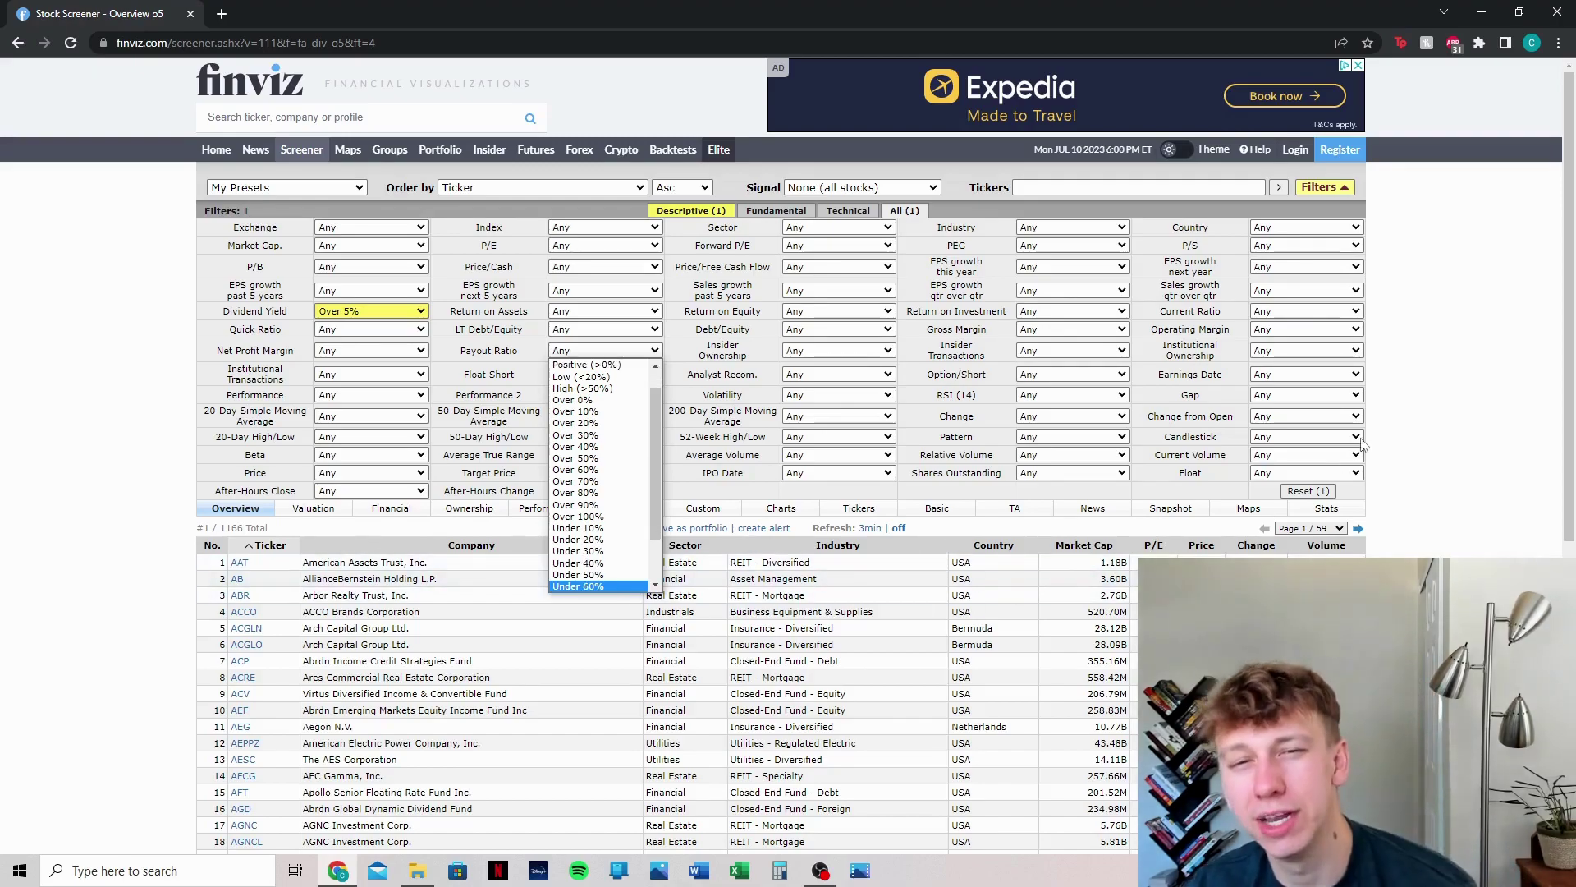
left_click(1388, 450)
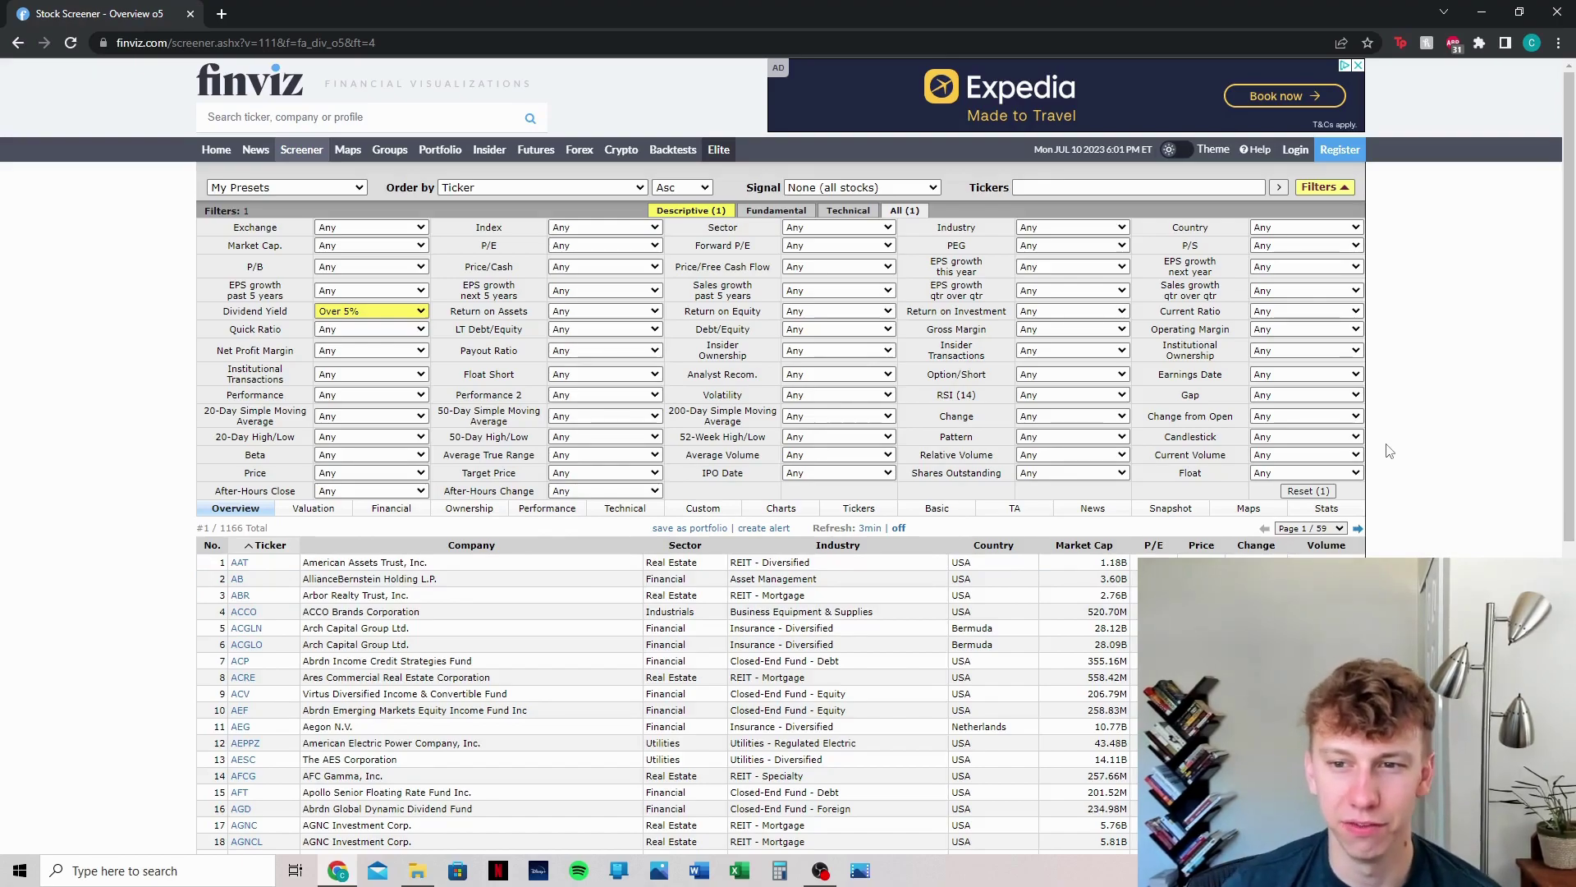
- Set the RSI (14) filter to Oversold (30) and preview the charts of the listed high-dividend stocks
left_click(1105, 396)
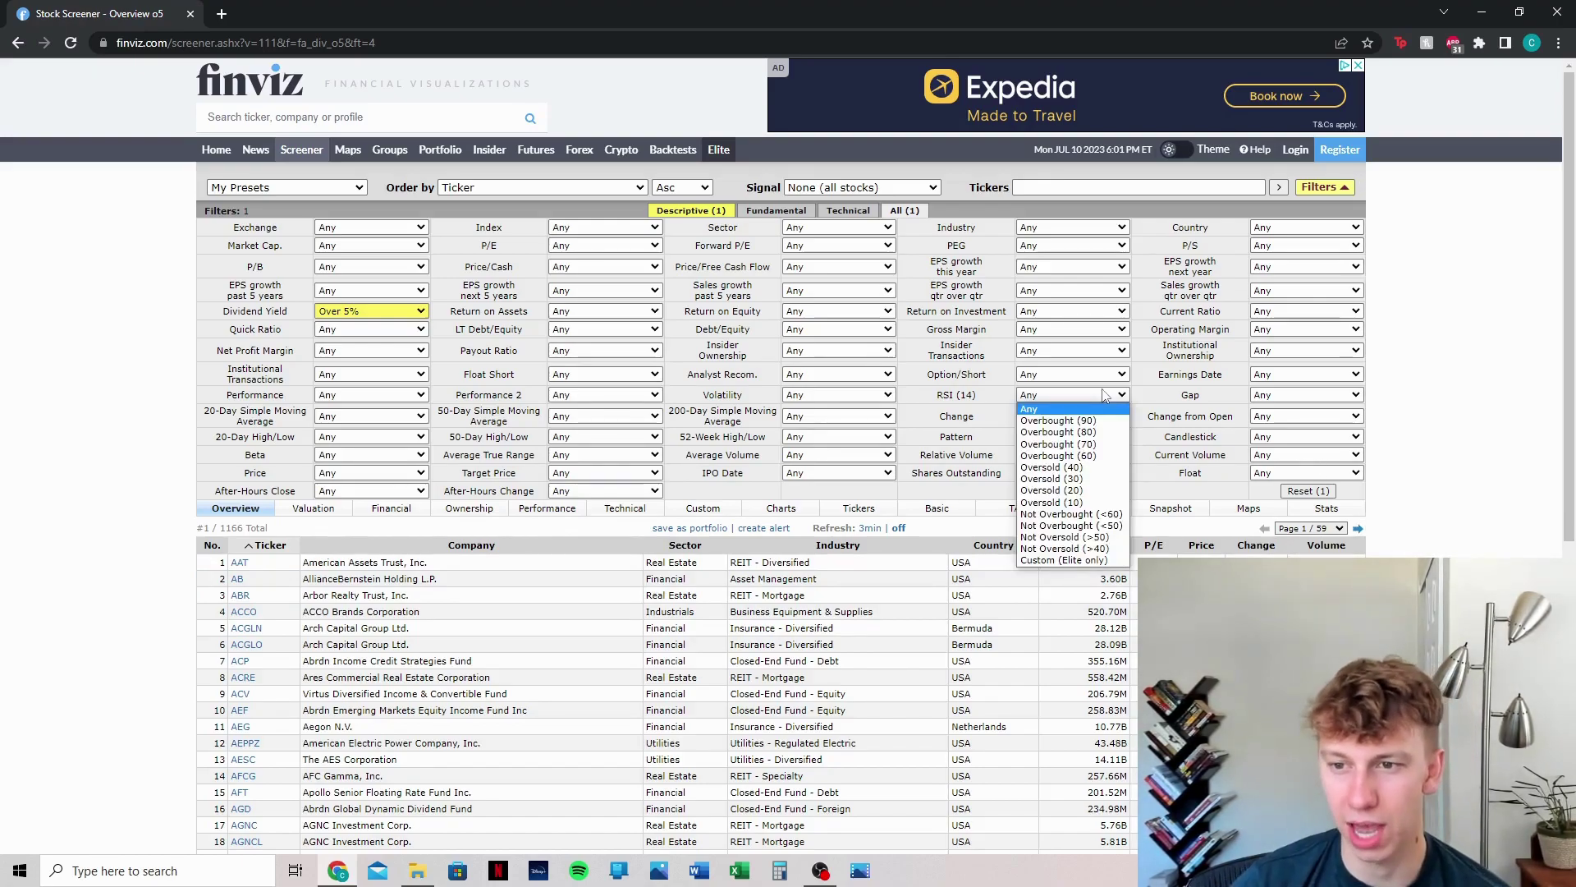
left_click(1083, 480)
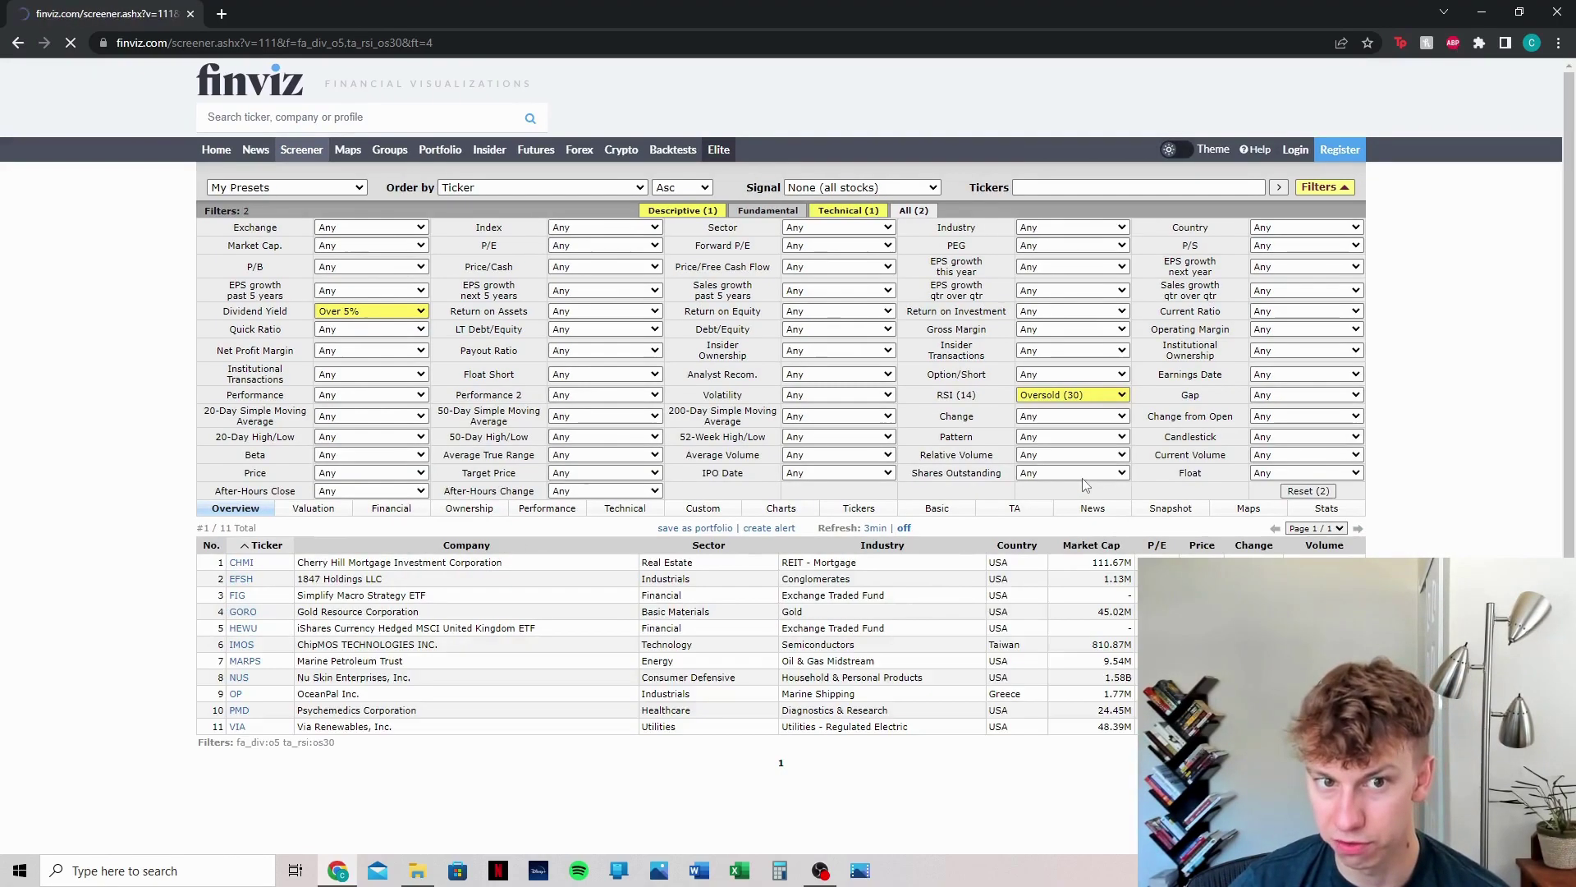
mouse_move(246, 571)
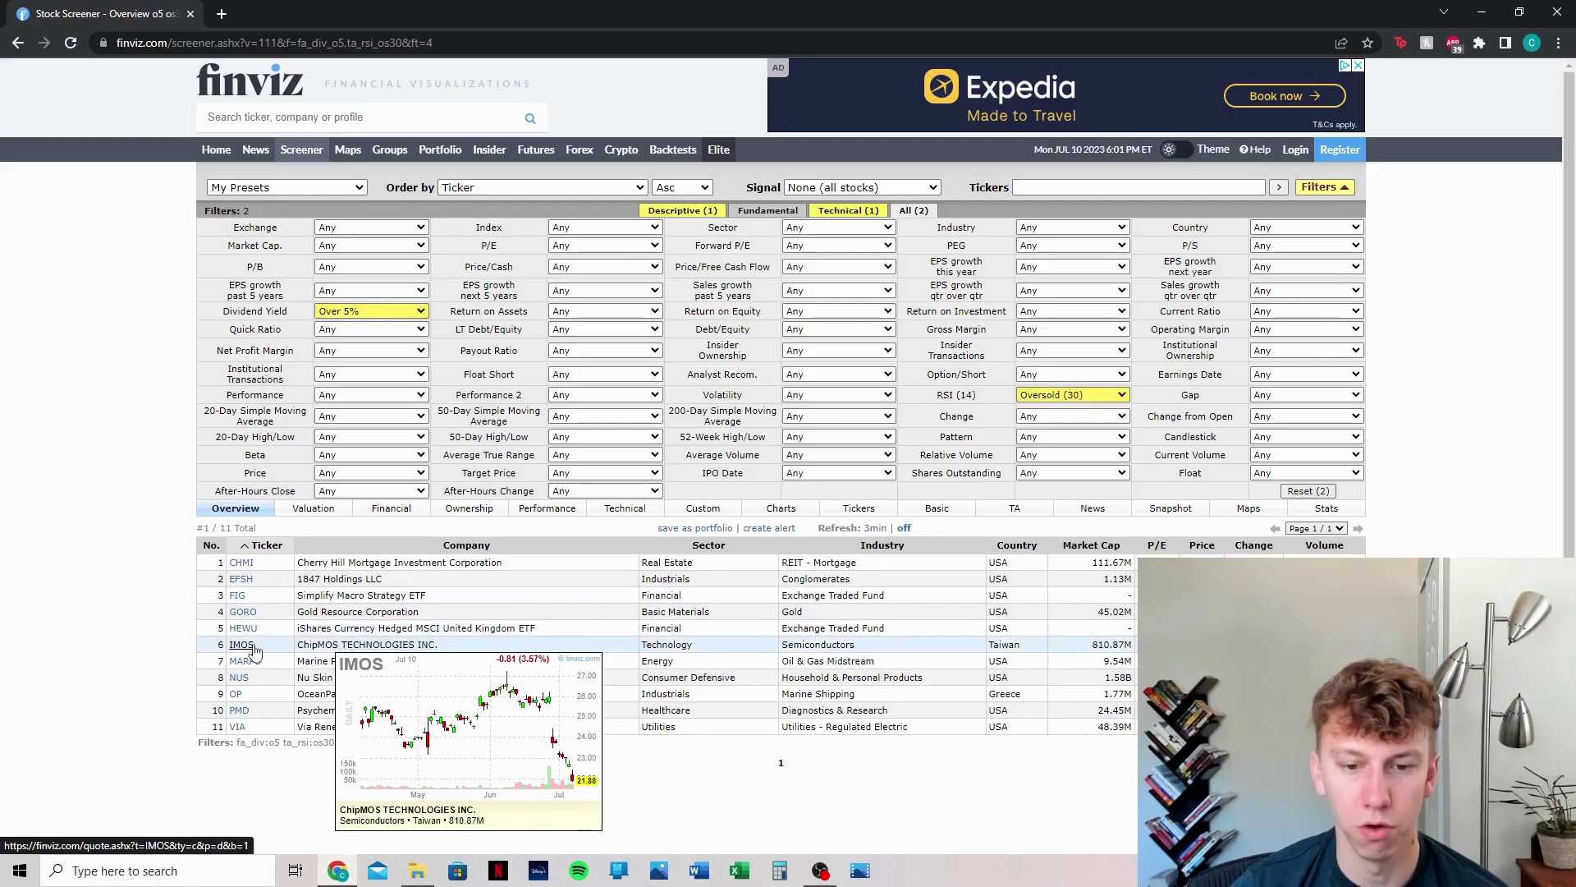
mouse_move(257, 688)
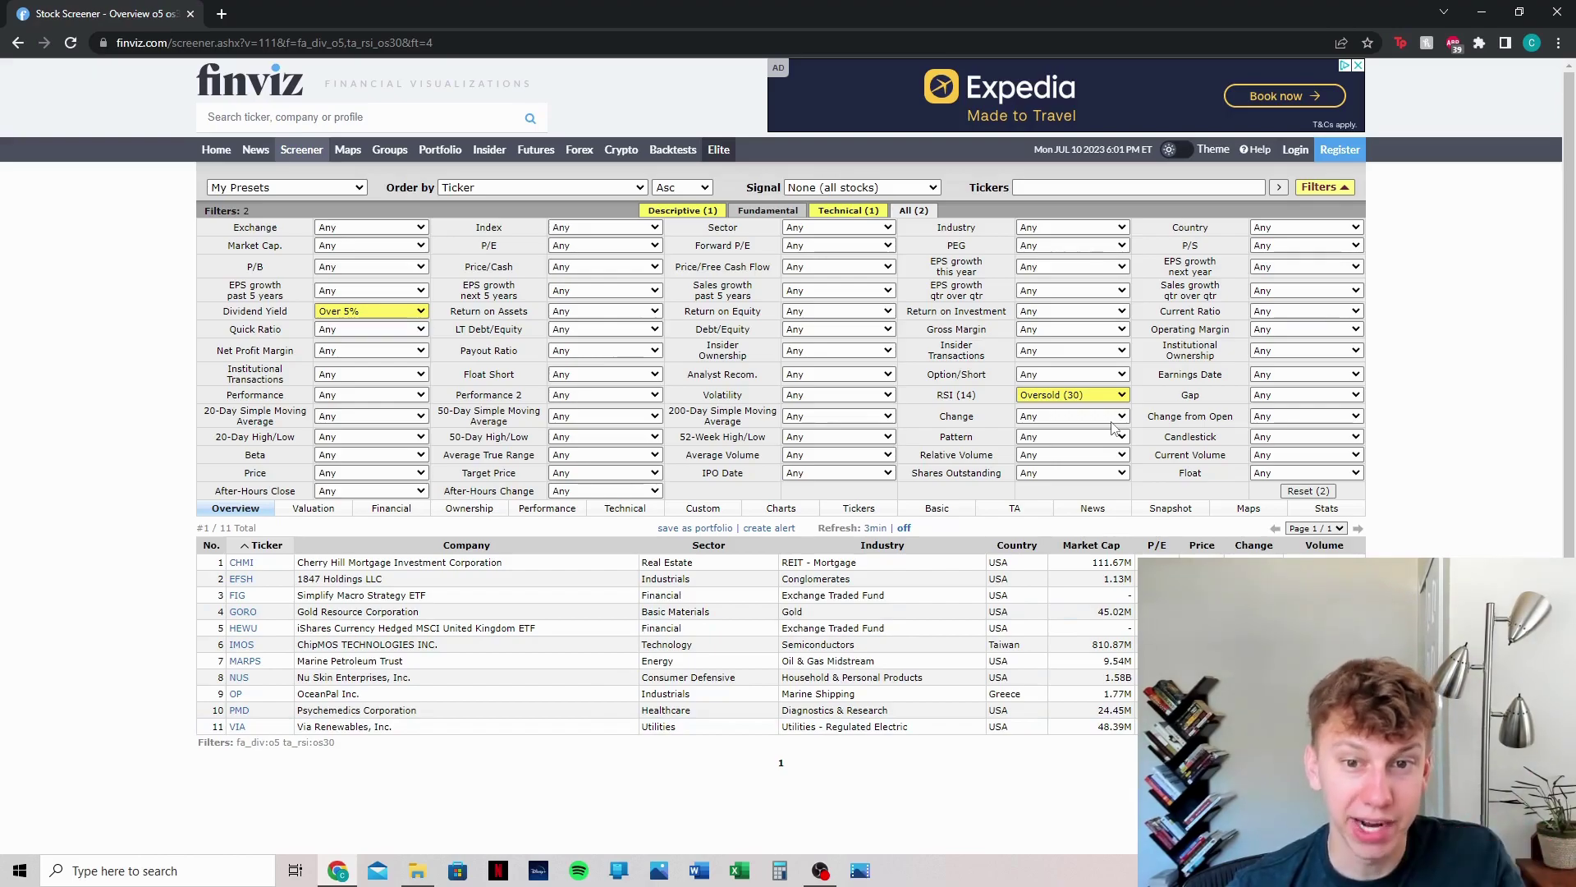
- Set the 52-Week High/Low filter to New Low, reset RSI (14) to Any and look over the resulting stocks
left_click(829, 436)
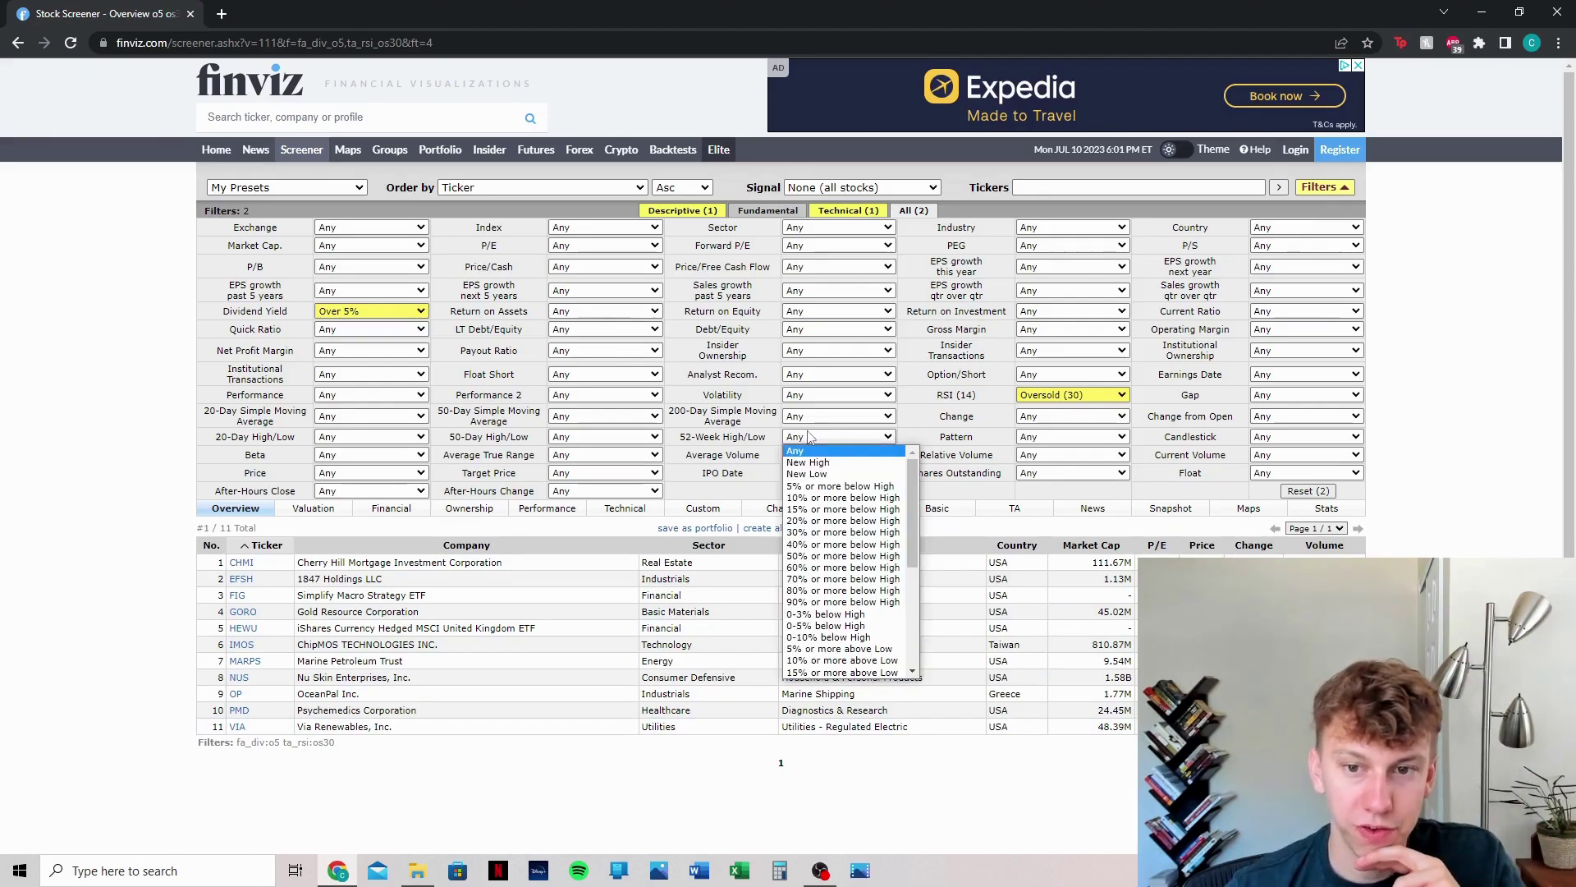
left_click(807, 475)
left_click(1071, 395)
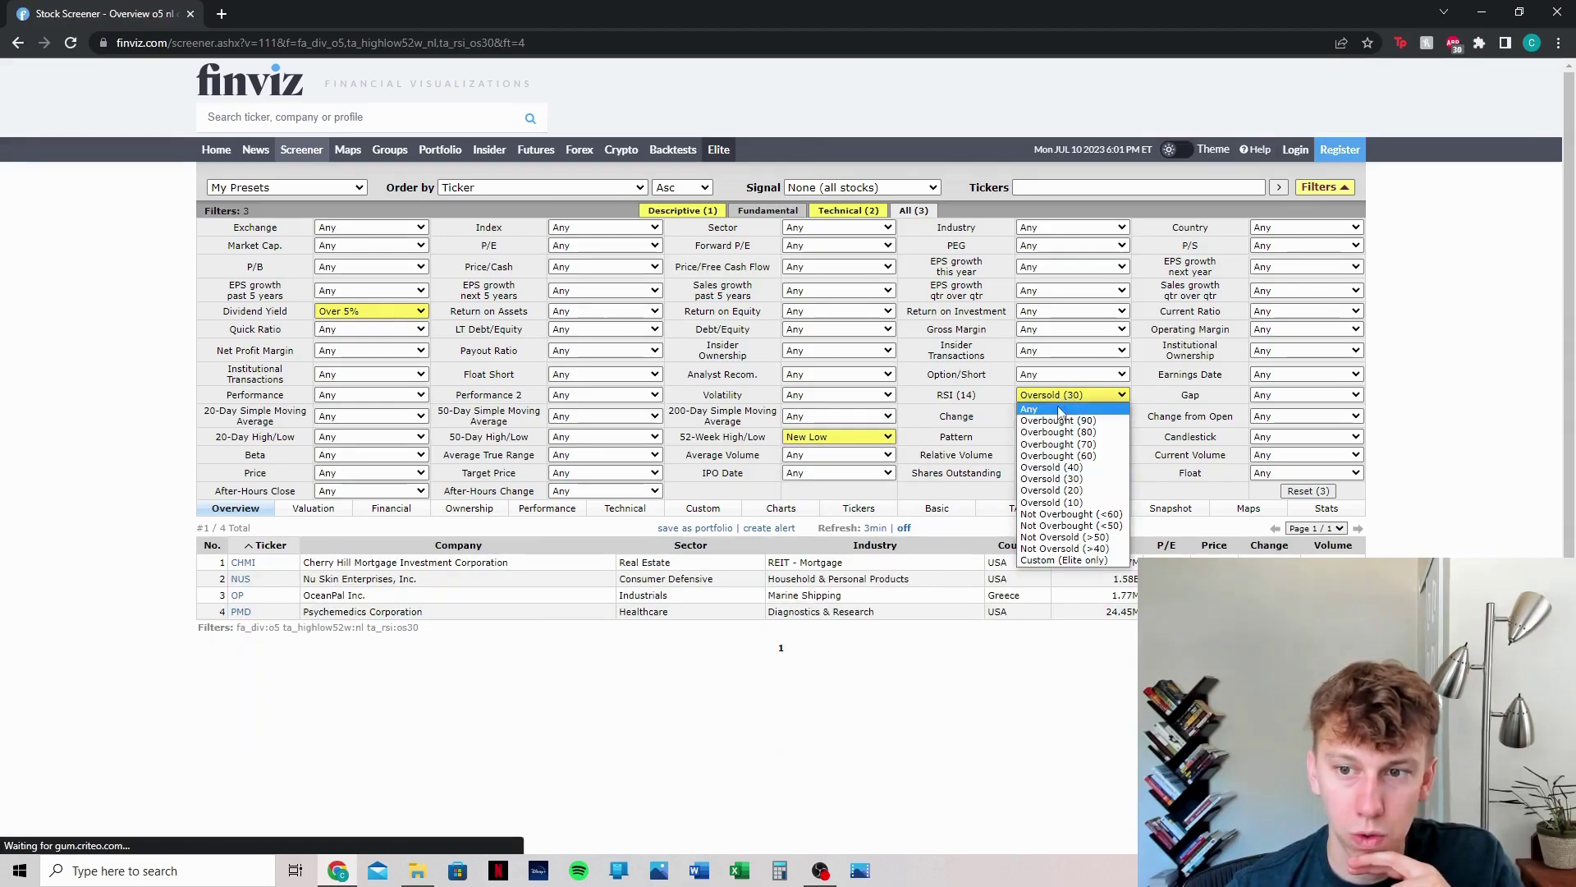
left_click(1029, 409)
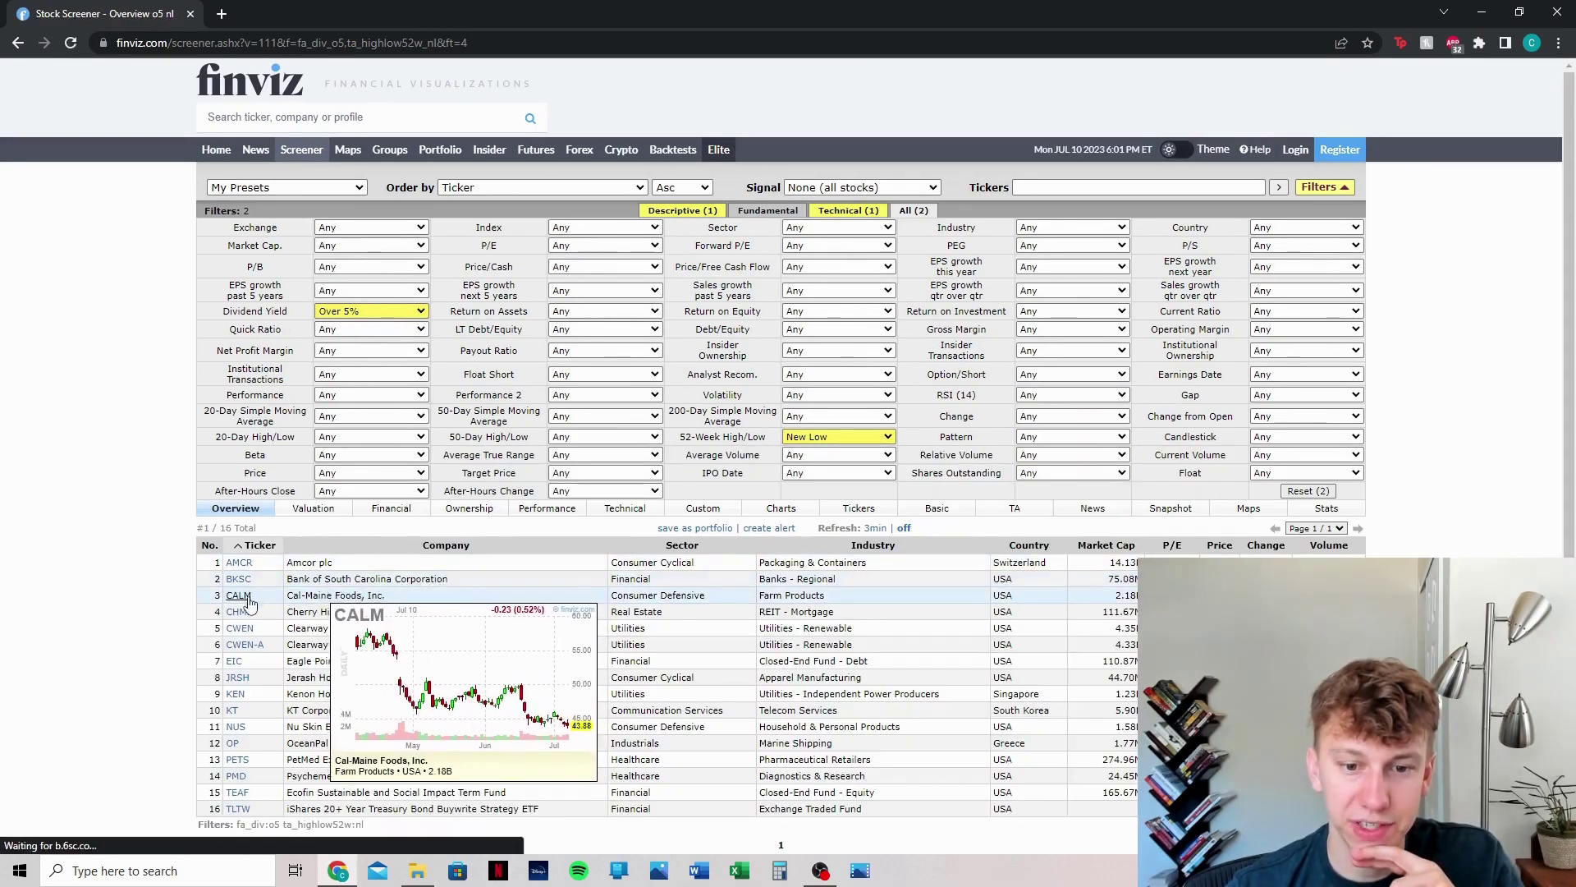
scroll(239, 657, "down", 1)
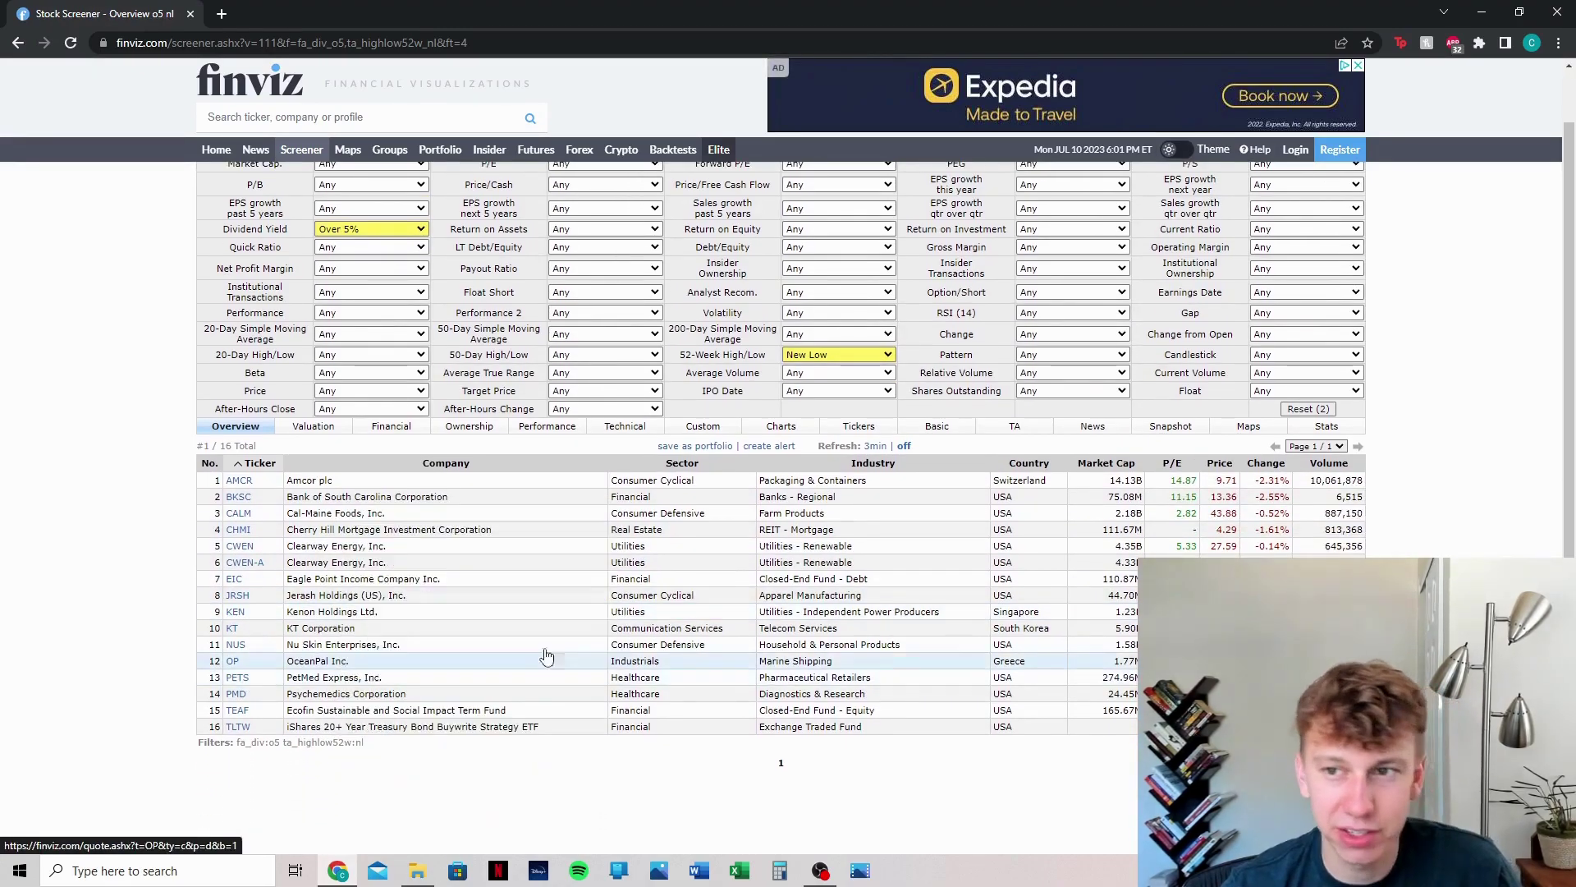
scroll(534, 534, "up", 1)
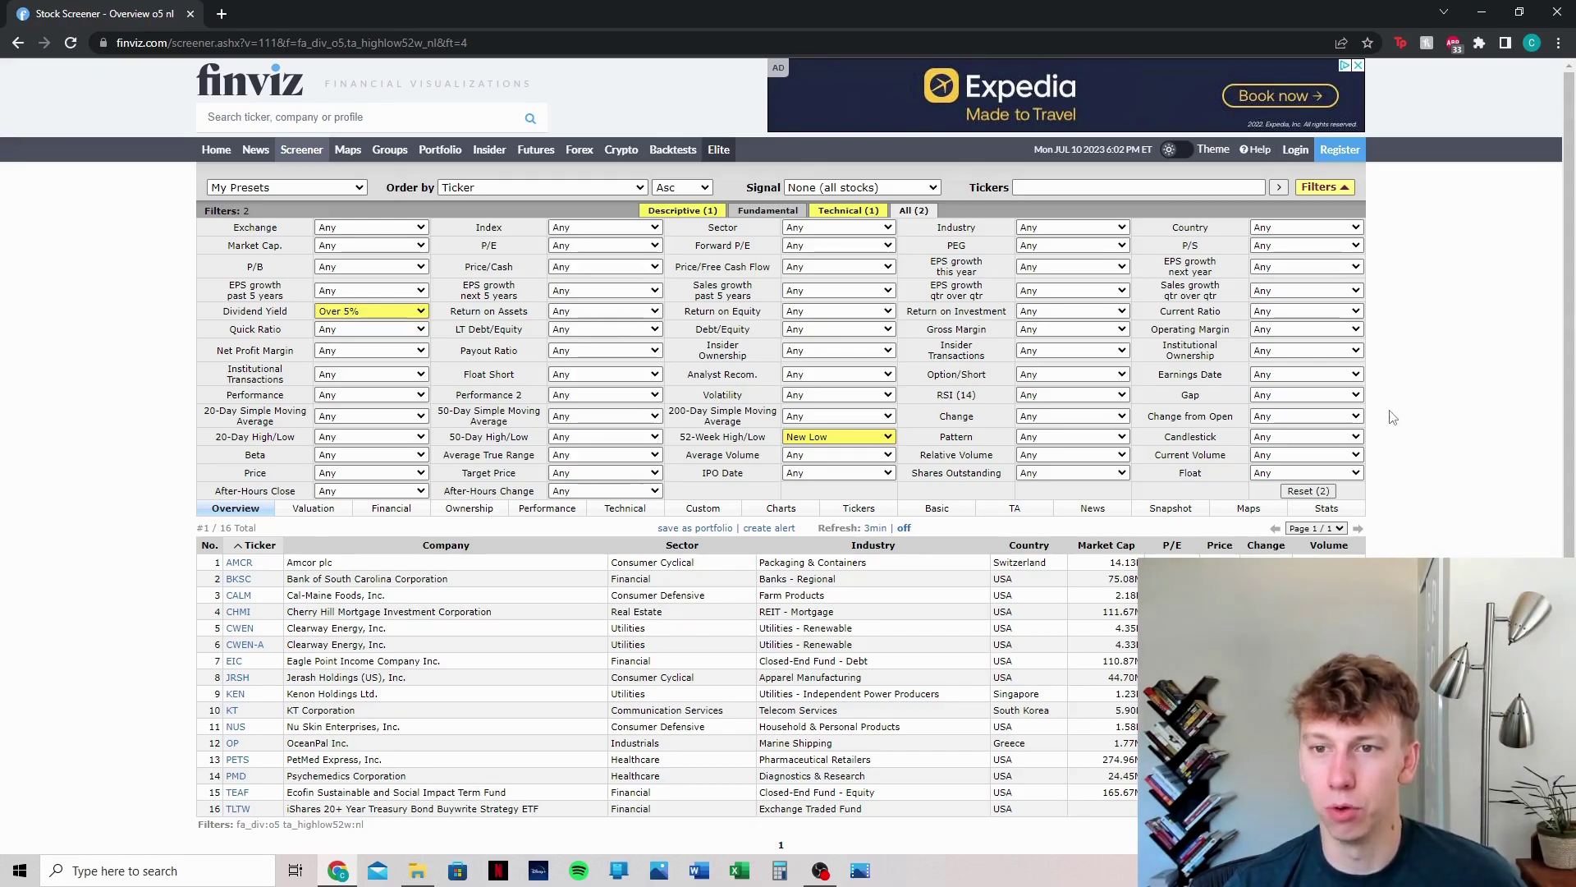
- Set EPS growth qtr over qtr to Over 10% while keeping 52-Week High/Low at New Low
left_click(1078, 293)
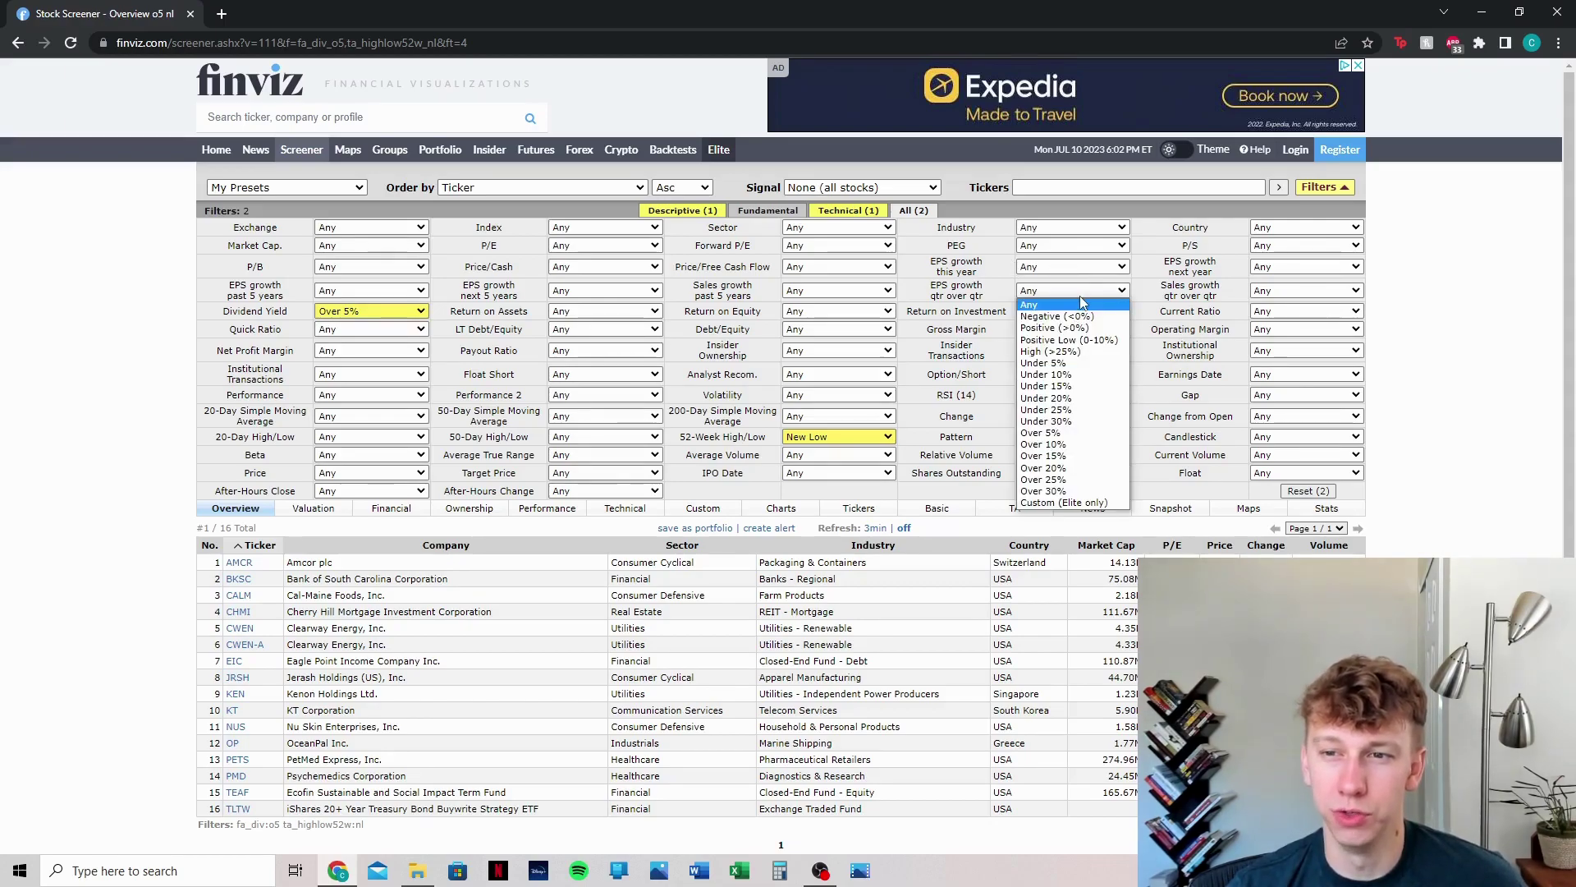
left_click(1045, 444)
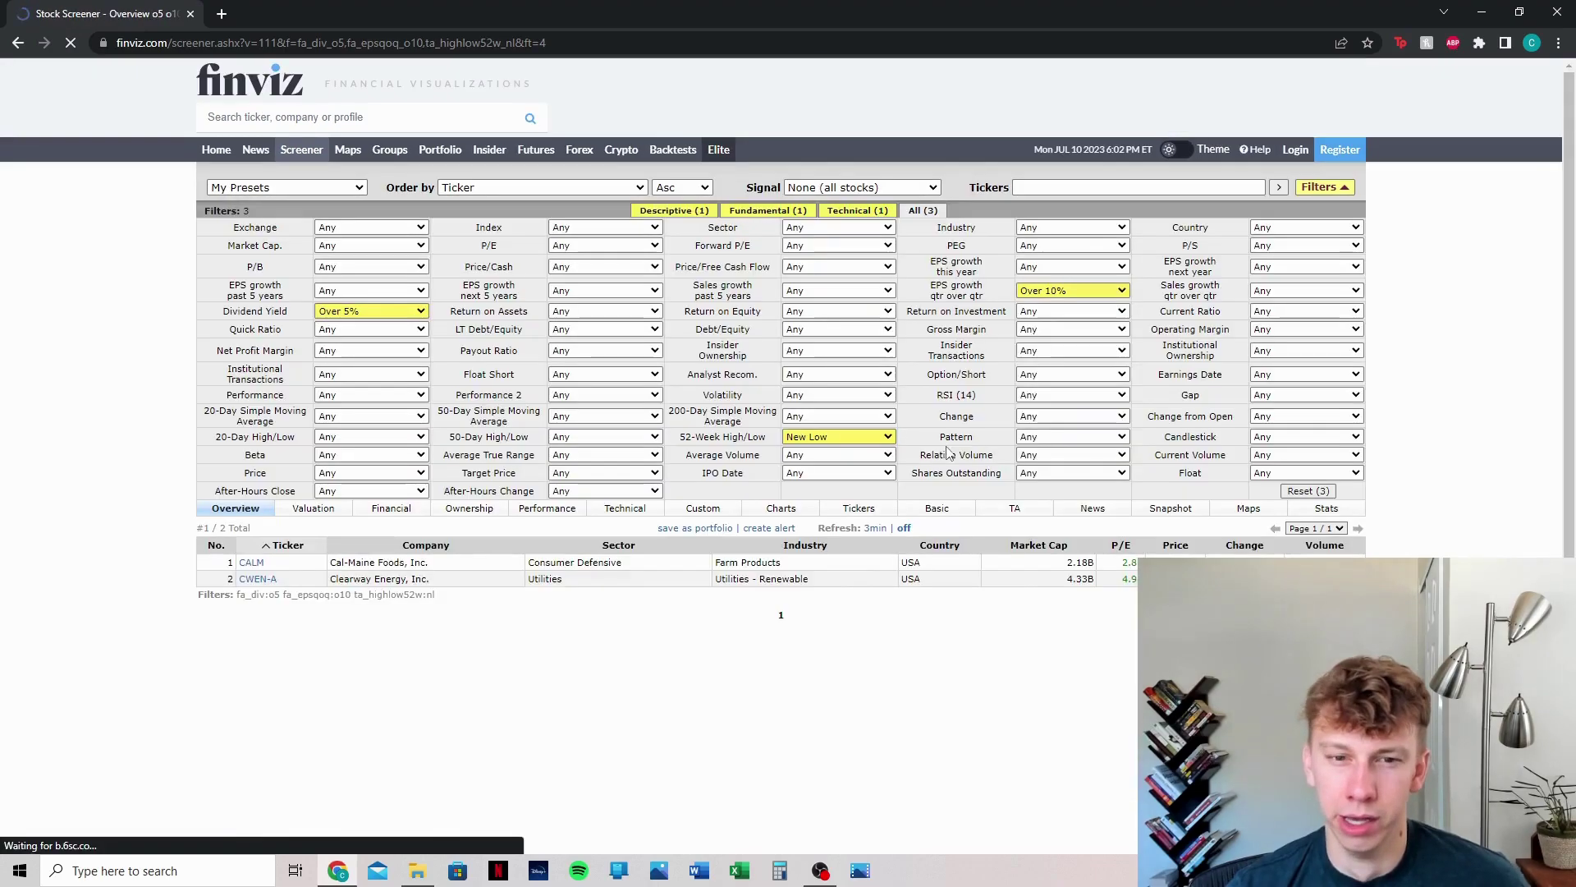
left_click(870, 437)
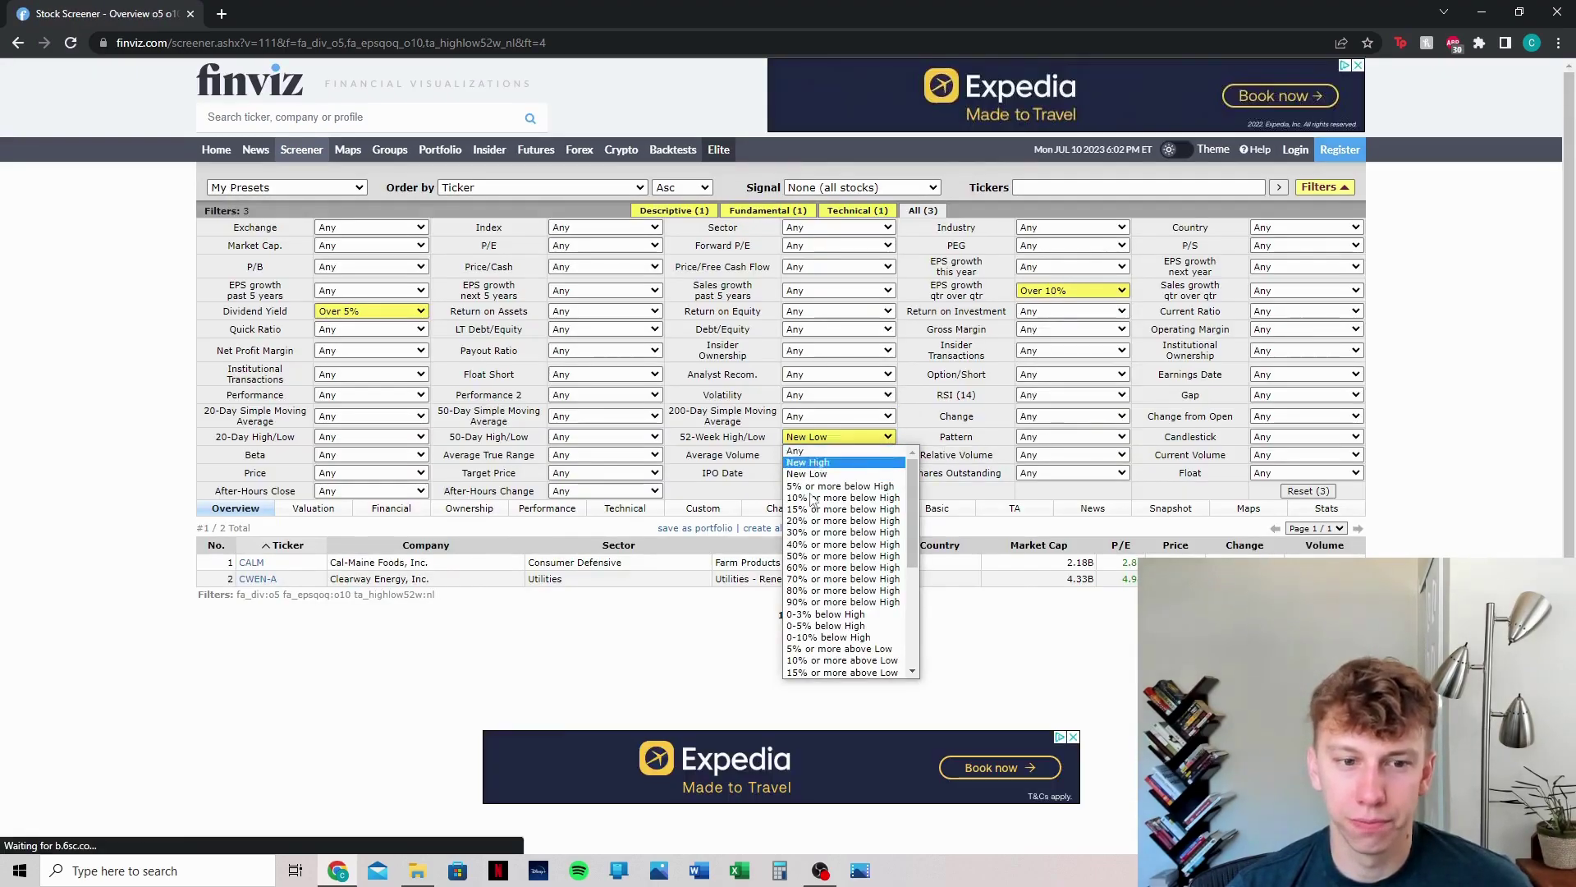
left_click(824, 473)
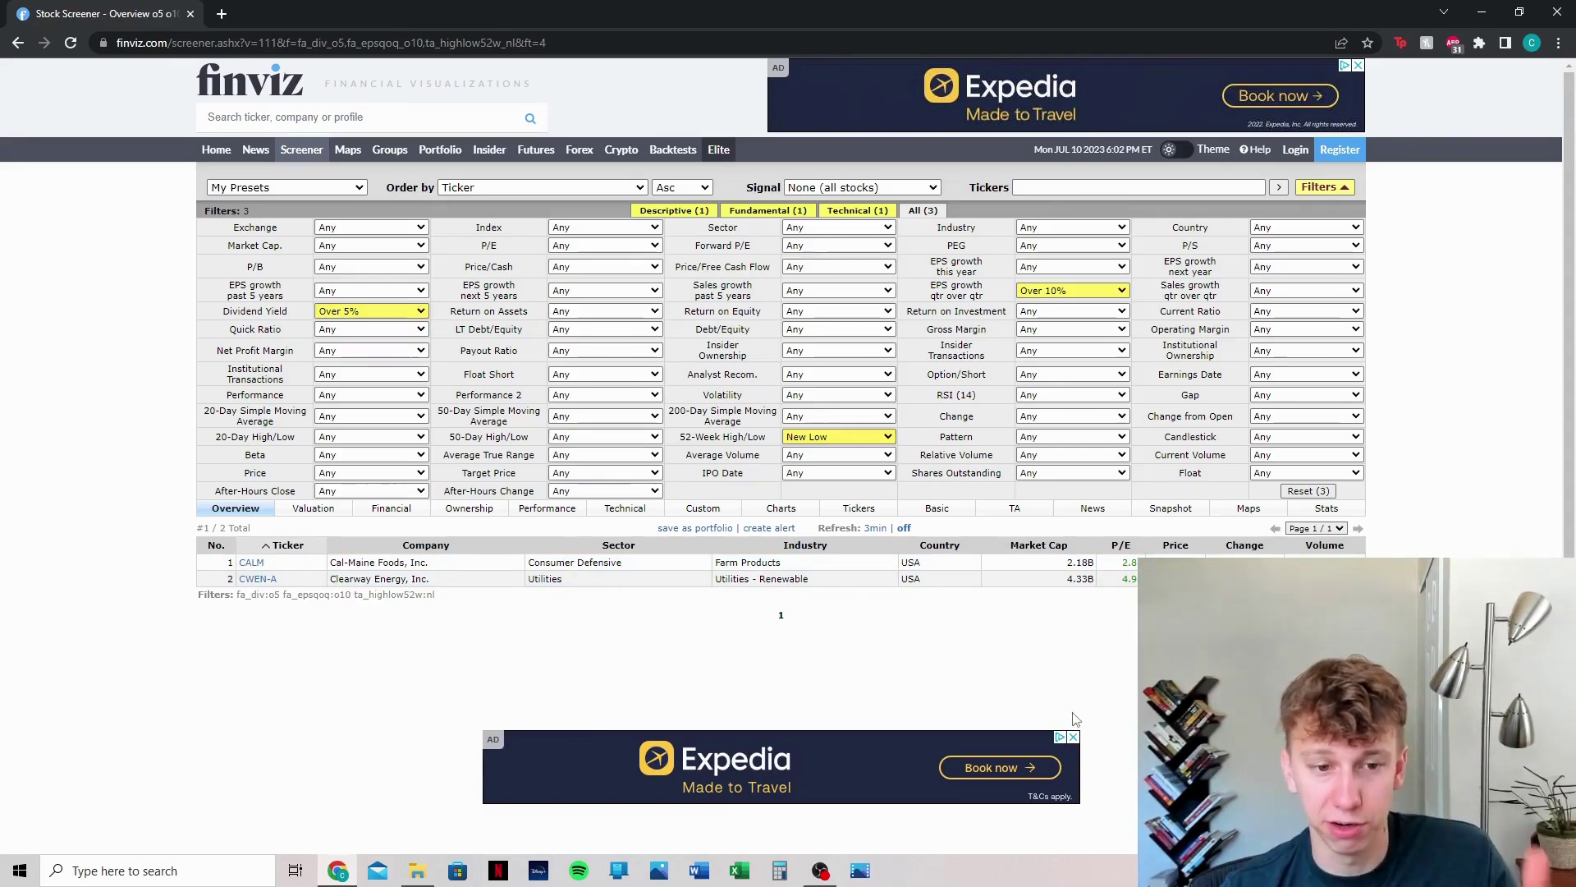
mouse_move(254, 588)
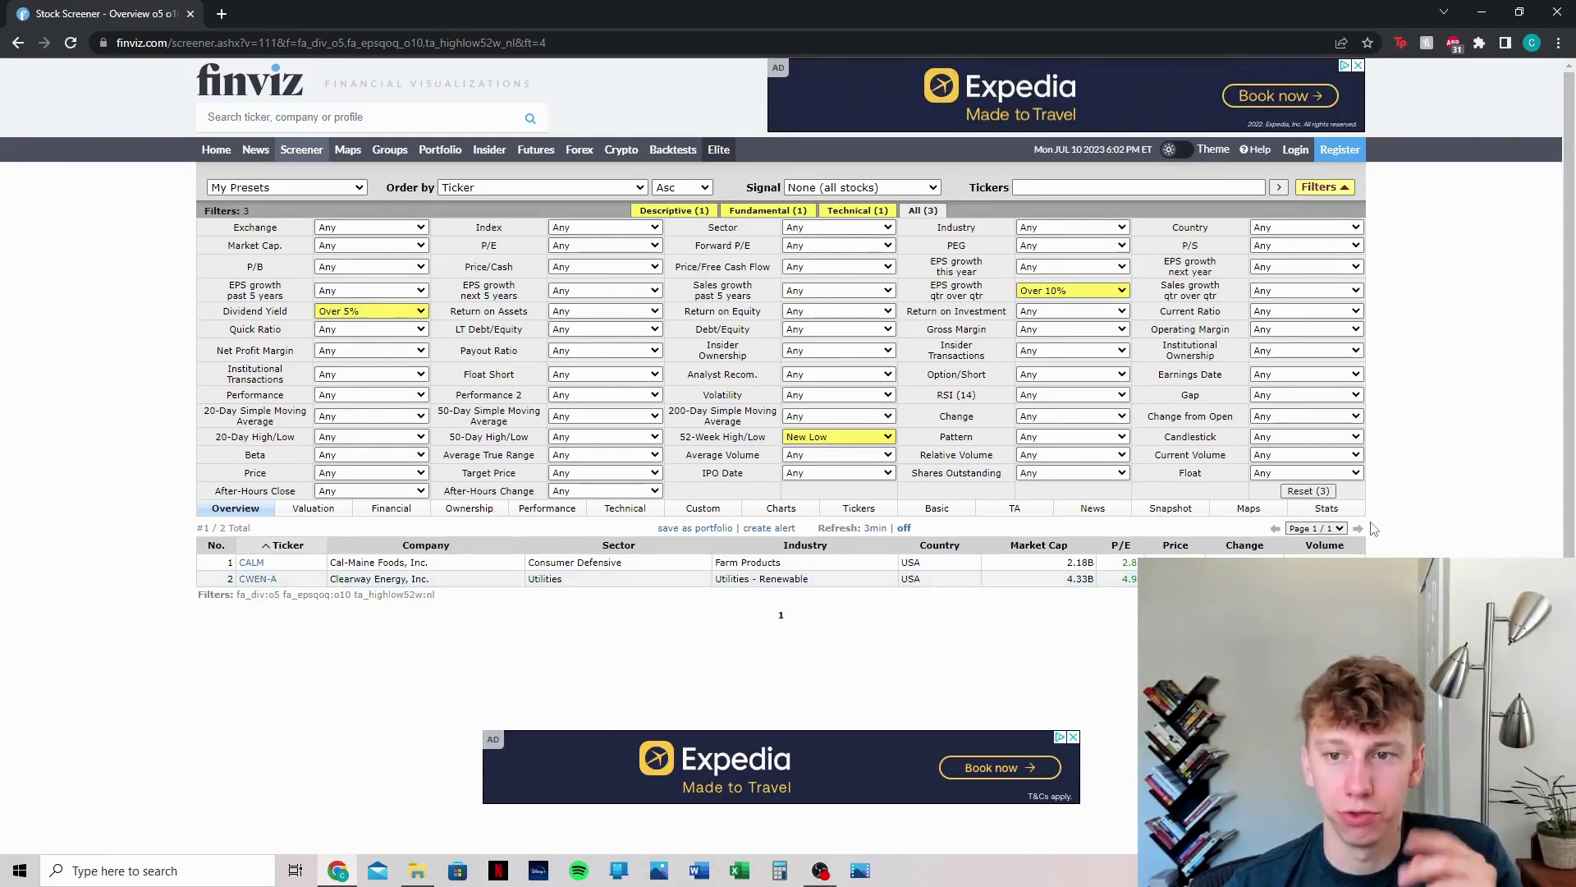
- Try adding RSI (14) at Oversold (30) to the current filters and set it back to Any
left_click(1087, 395)
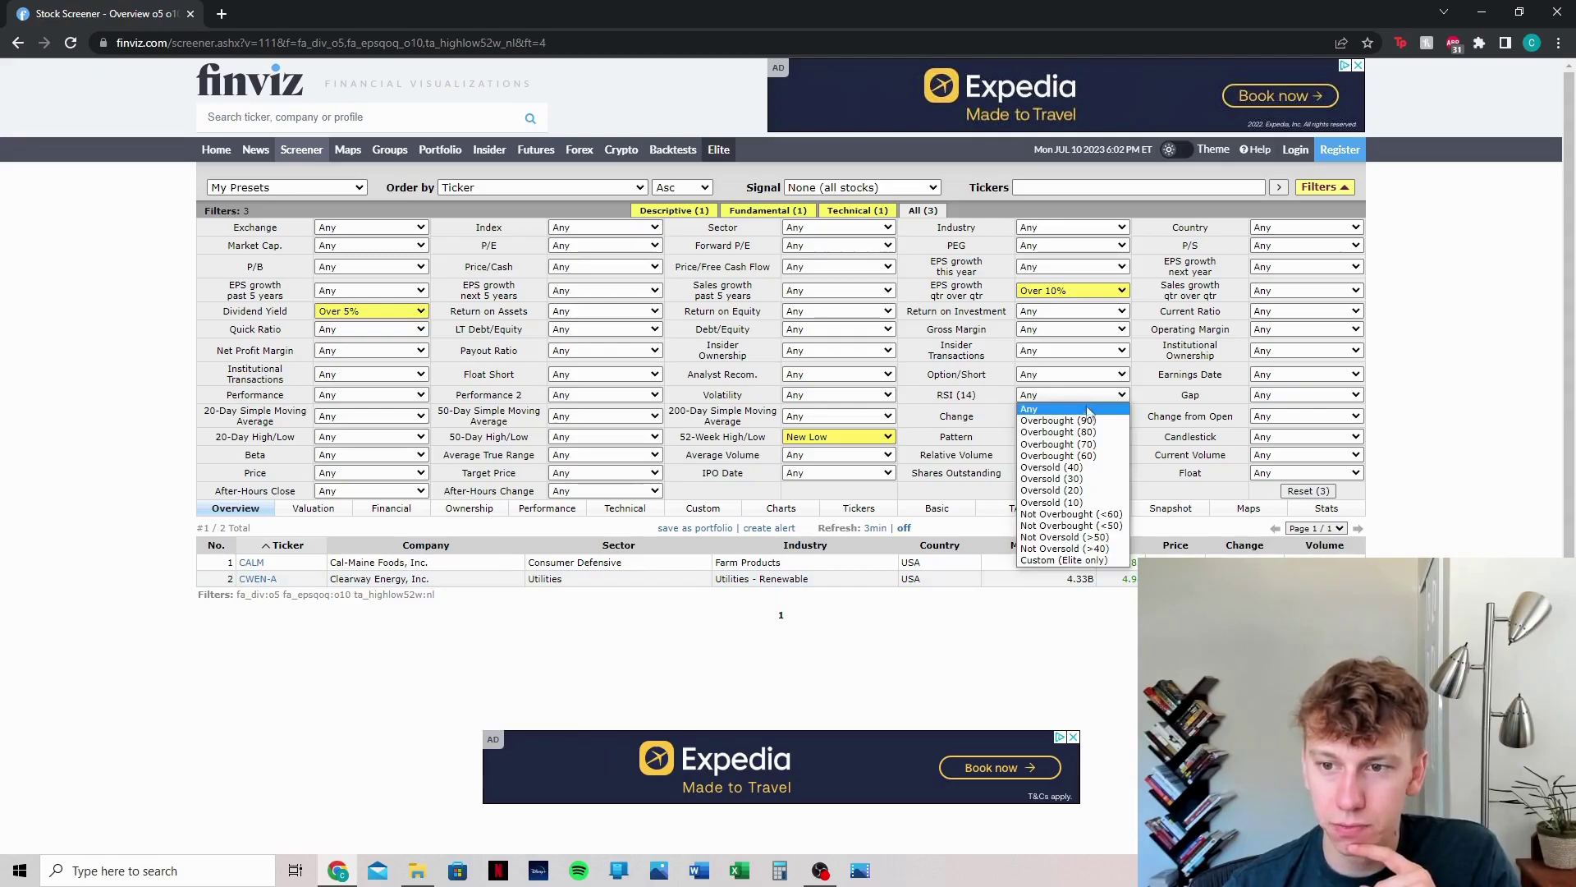
left_click(1091, 481)
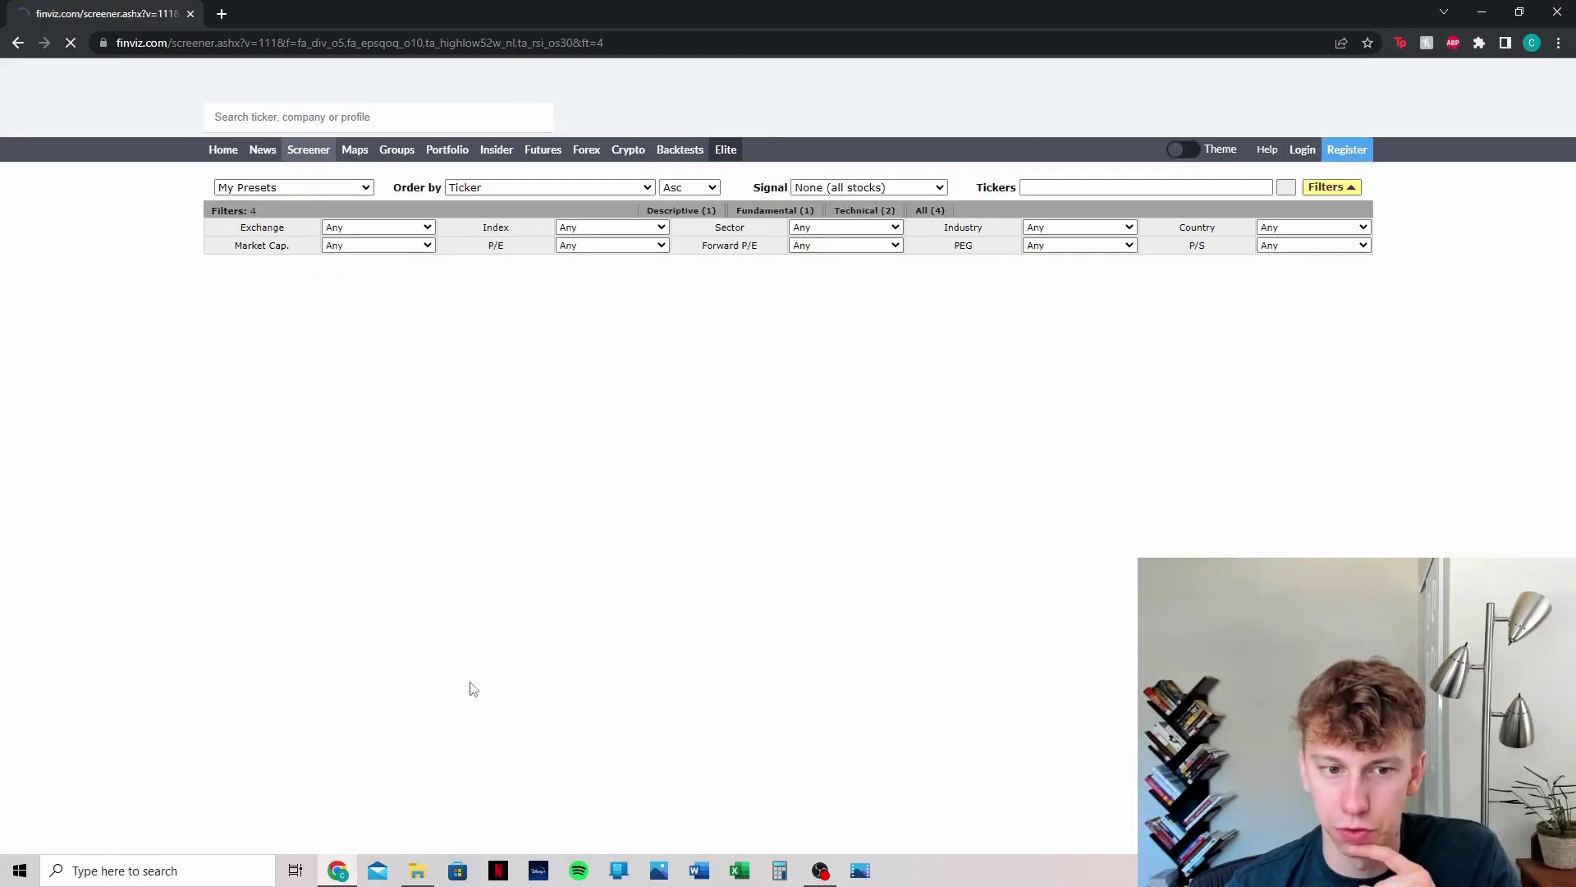
left_click(1104, 395)
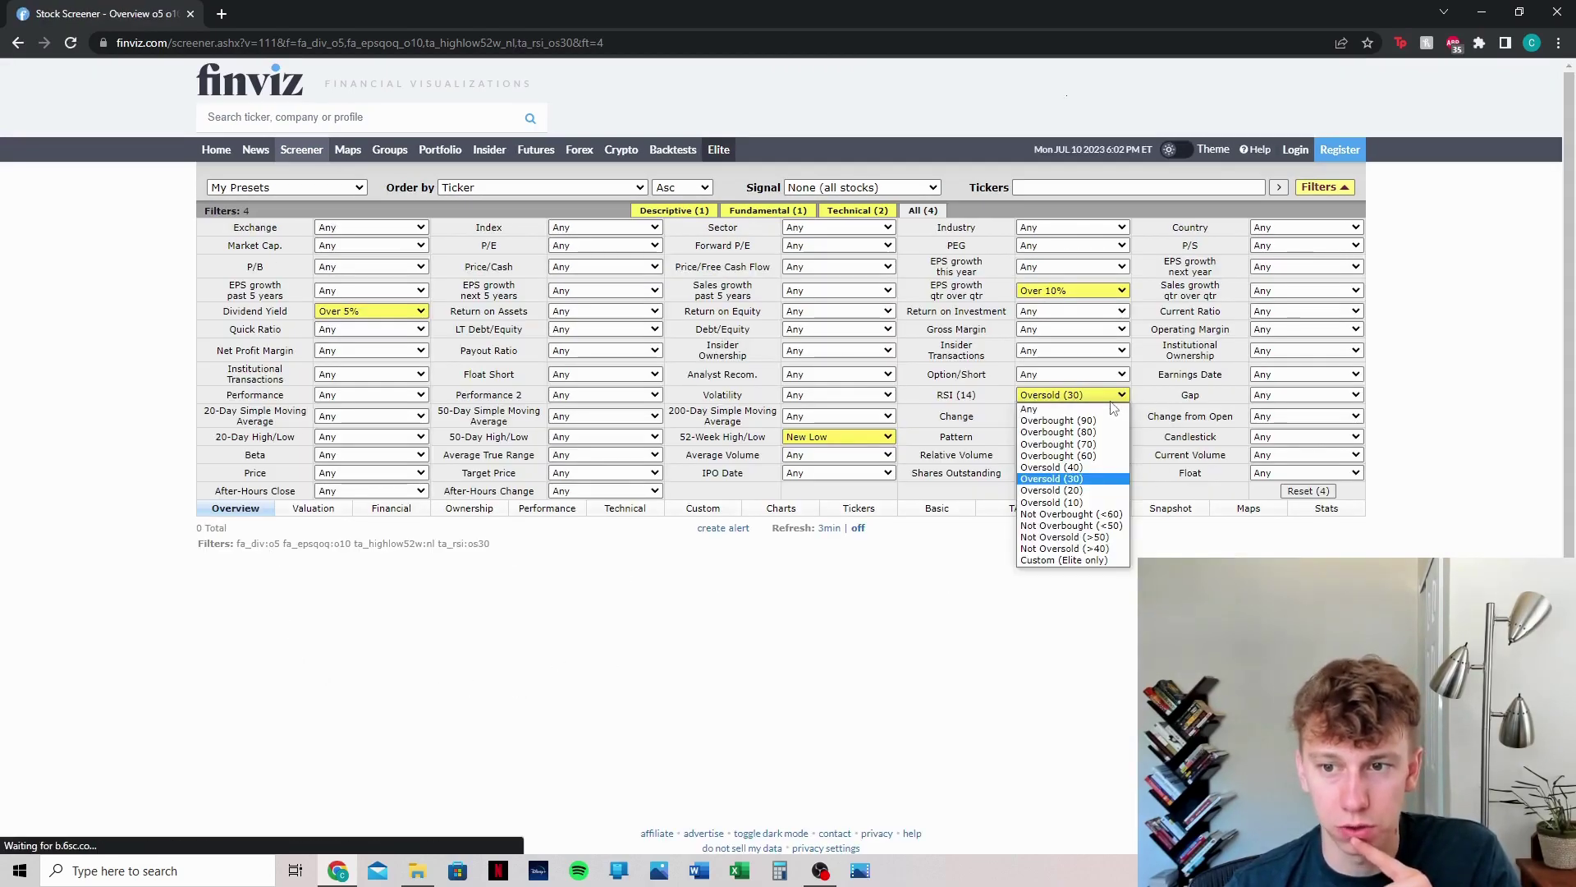
left_click(1104, 404)
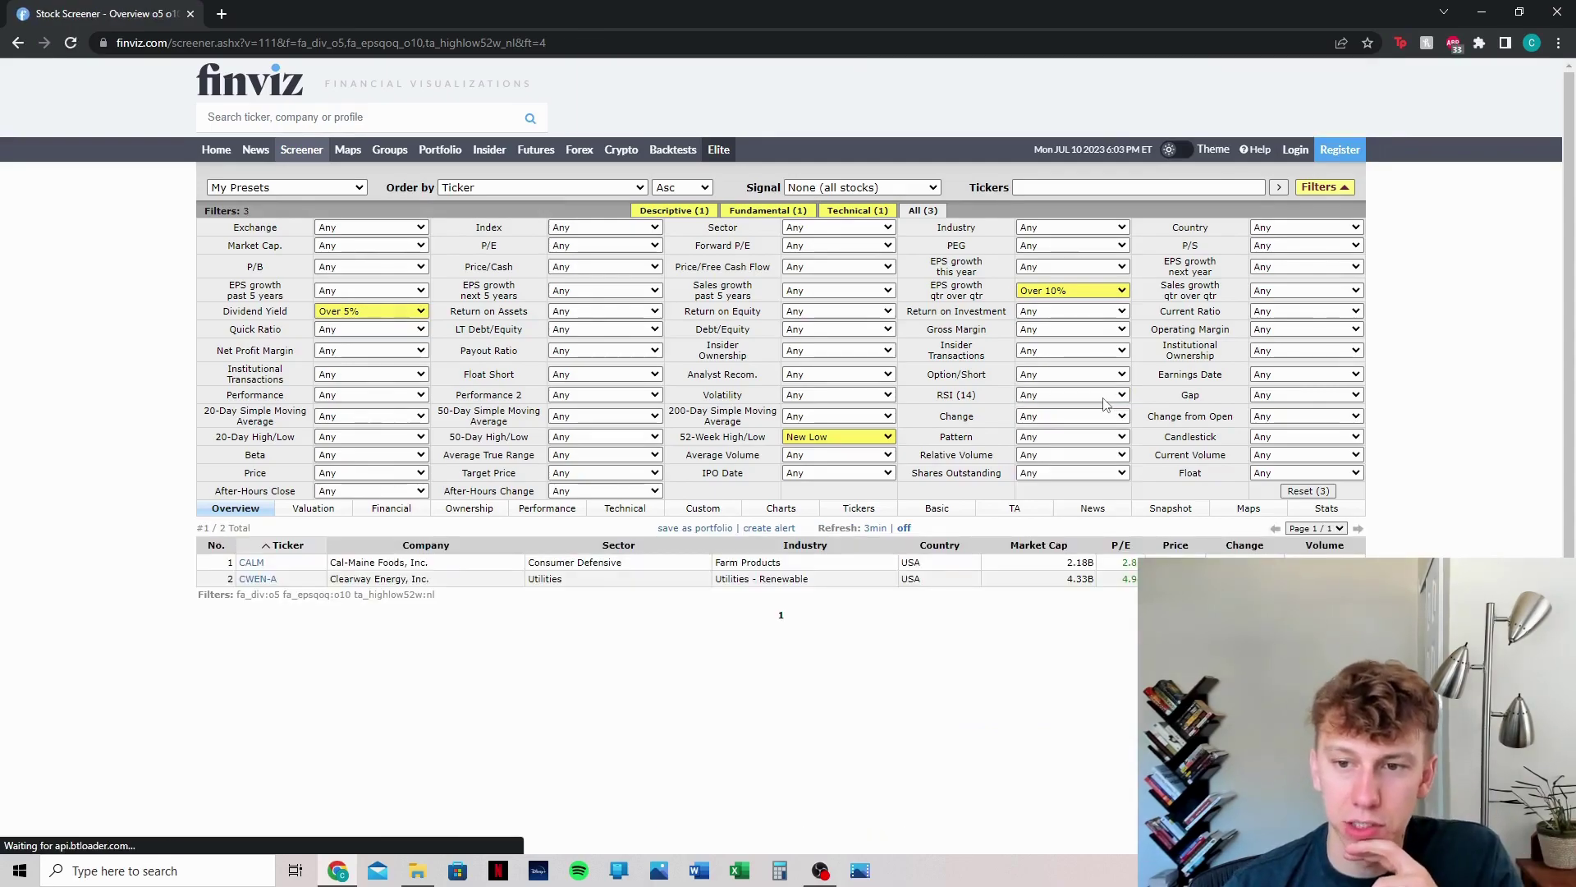
- Look at the Relative Volume options without choosing one and set the Insider Ownership filter to Over 10%
left_click(1046, 459)
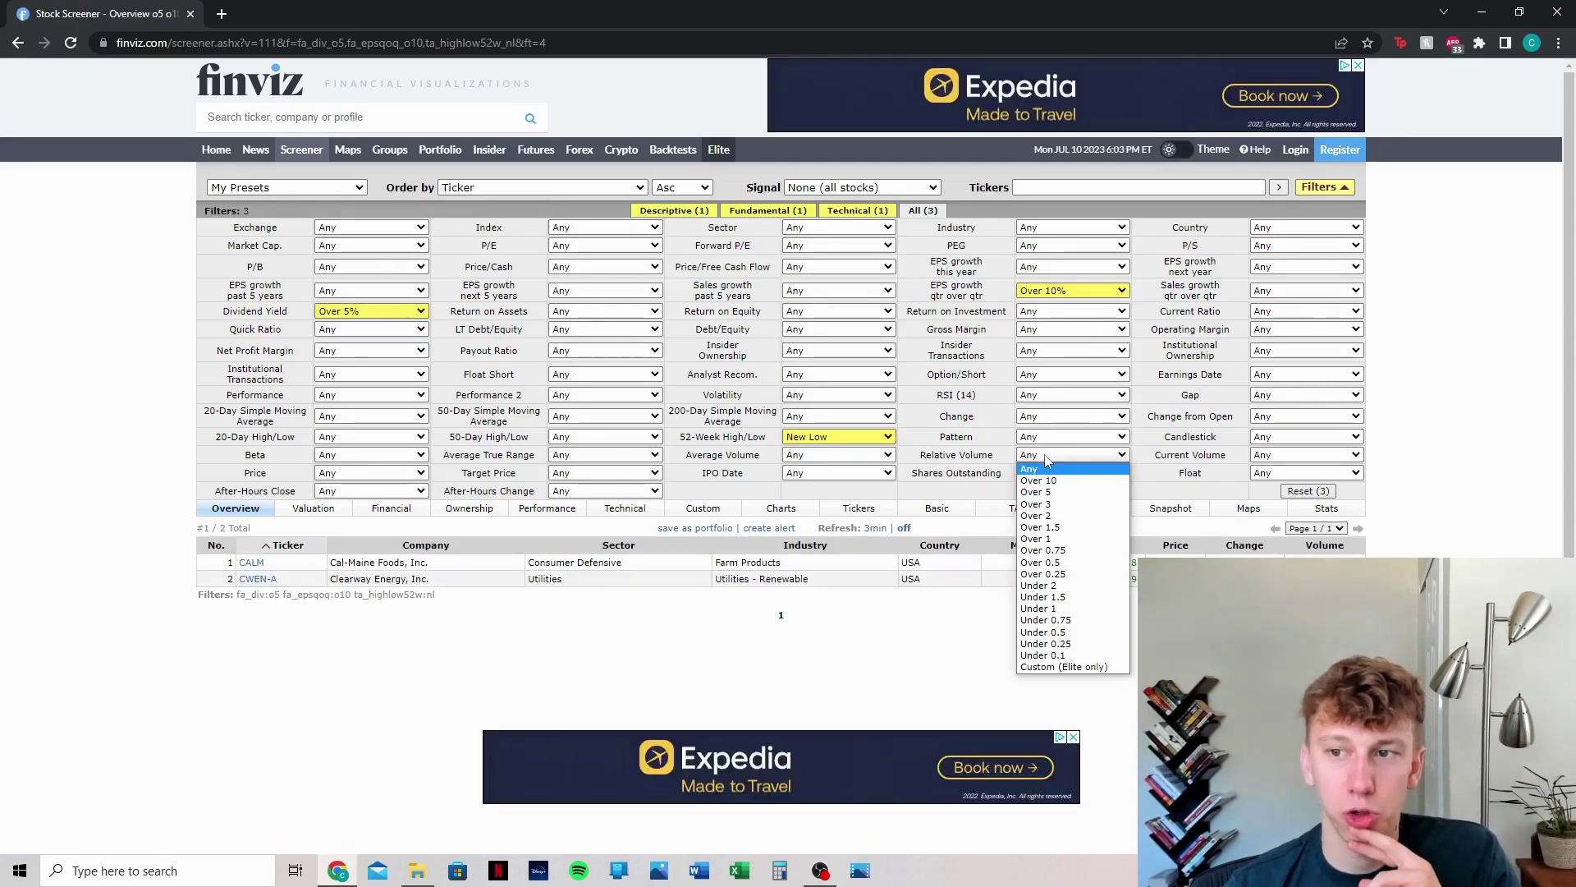
left_click(1047, 460)
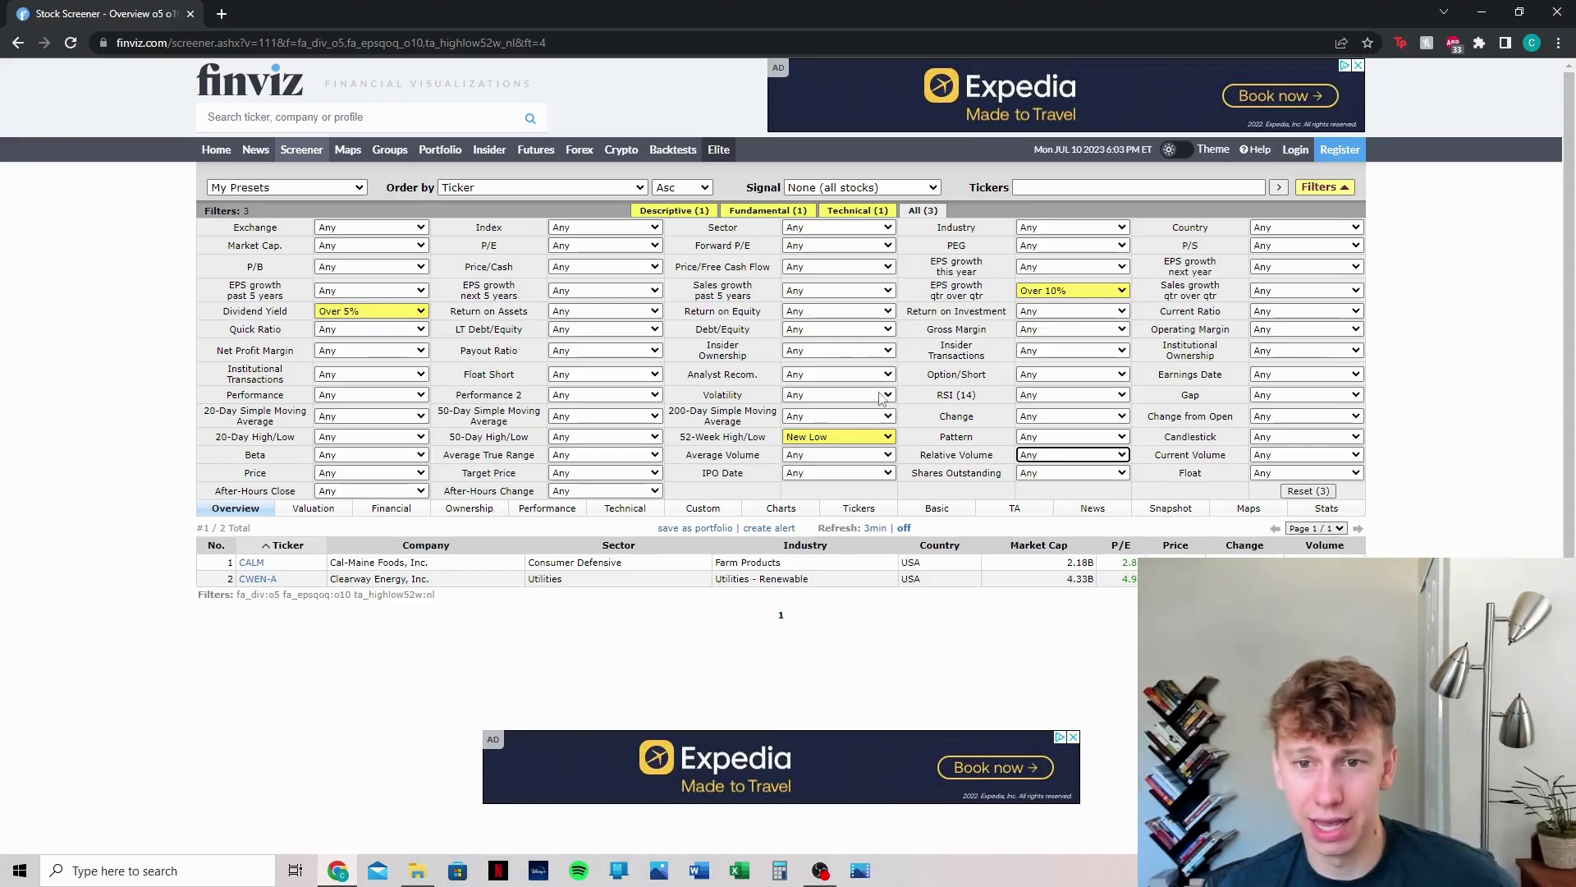
left_click(833, 353)
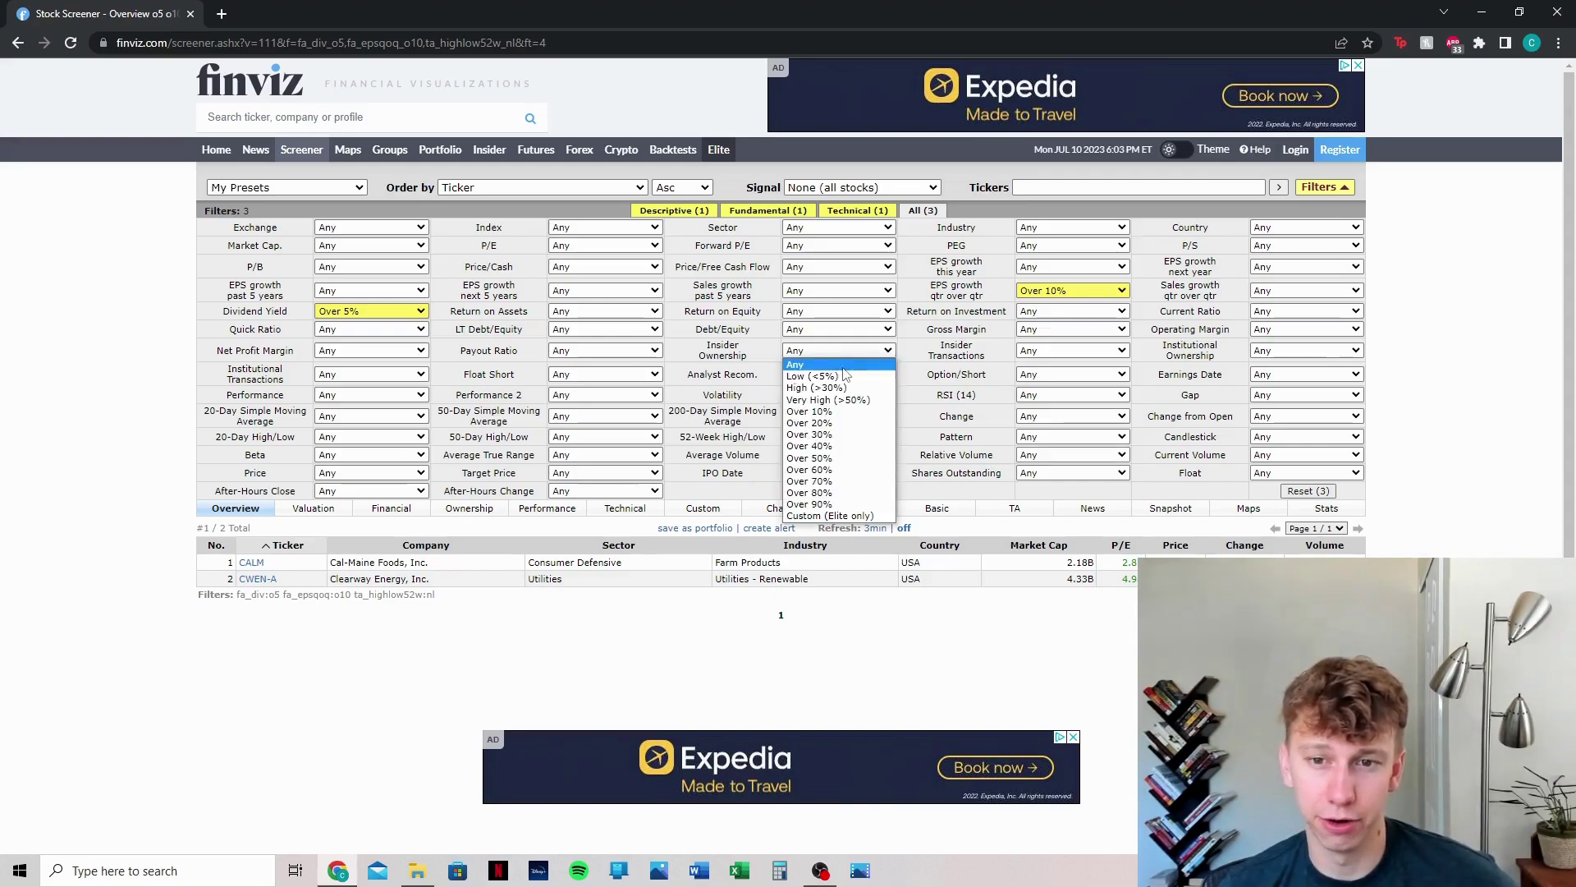
left_click(841, 412)
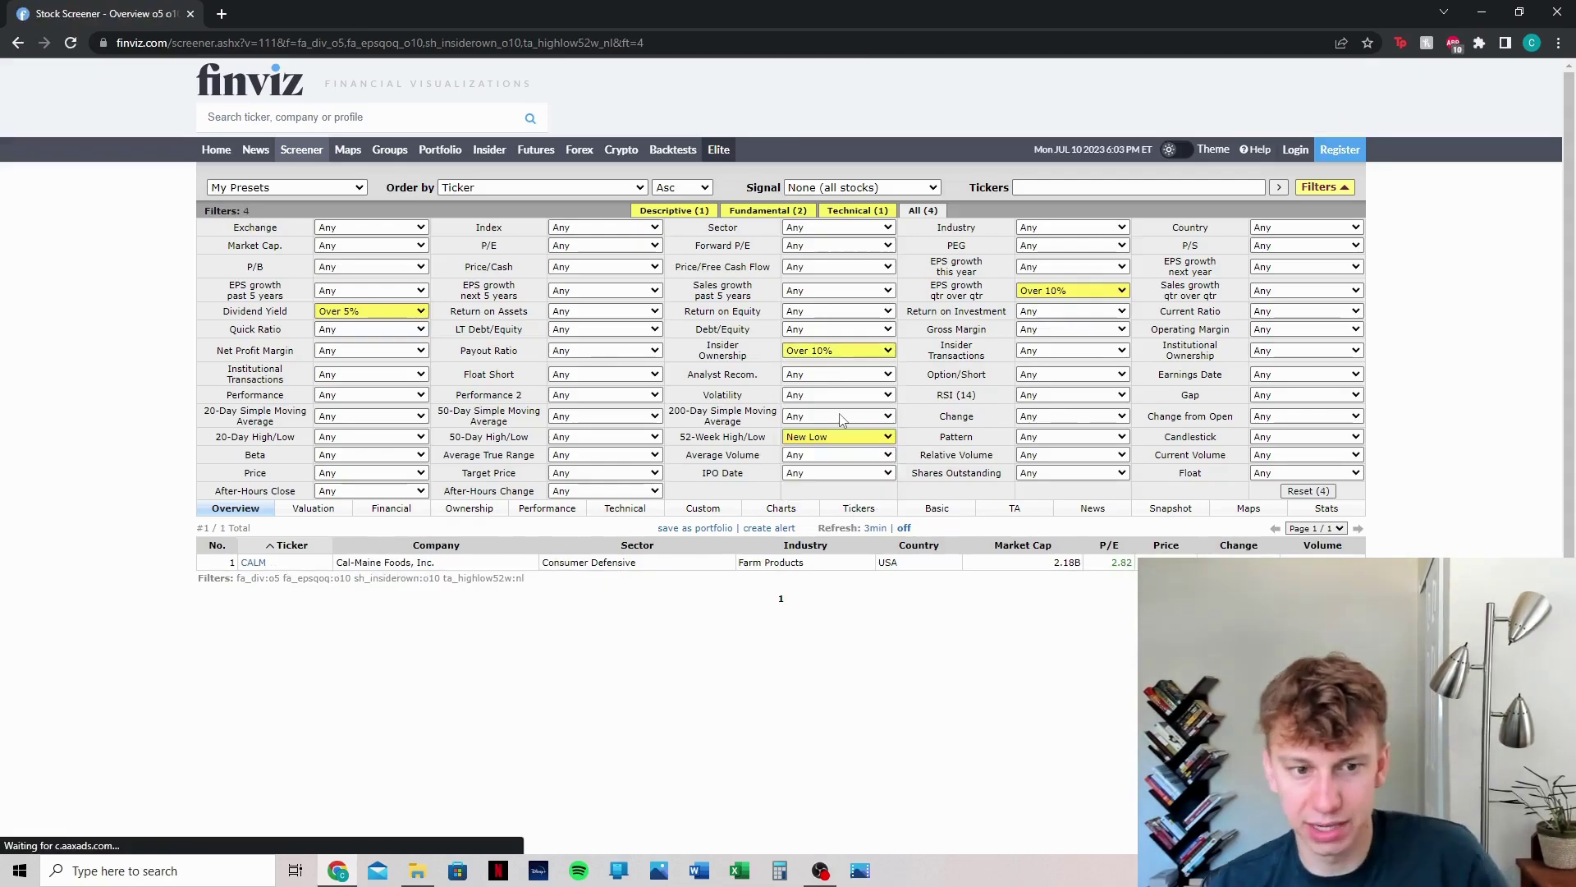
- Clear the EPS growth qtr over qtr and 52-Week High/Low filters by setting both to Any
left_click(1097, 290)
left_click(1082, 306)
left_click(837, 436)
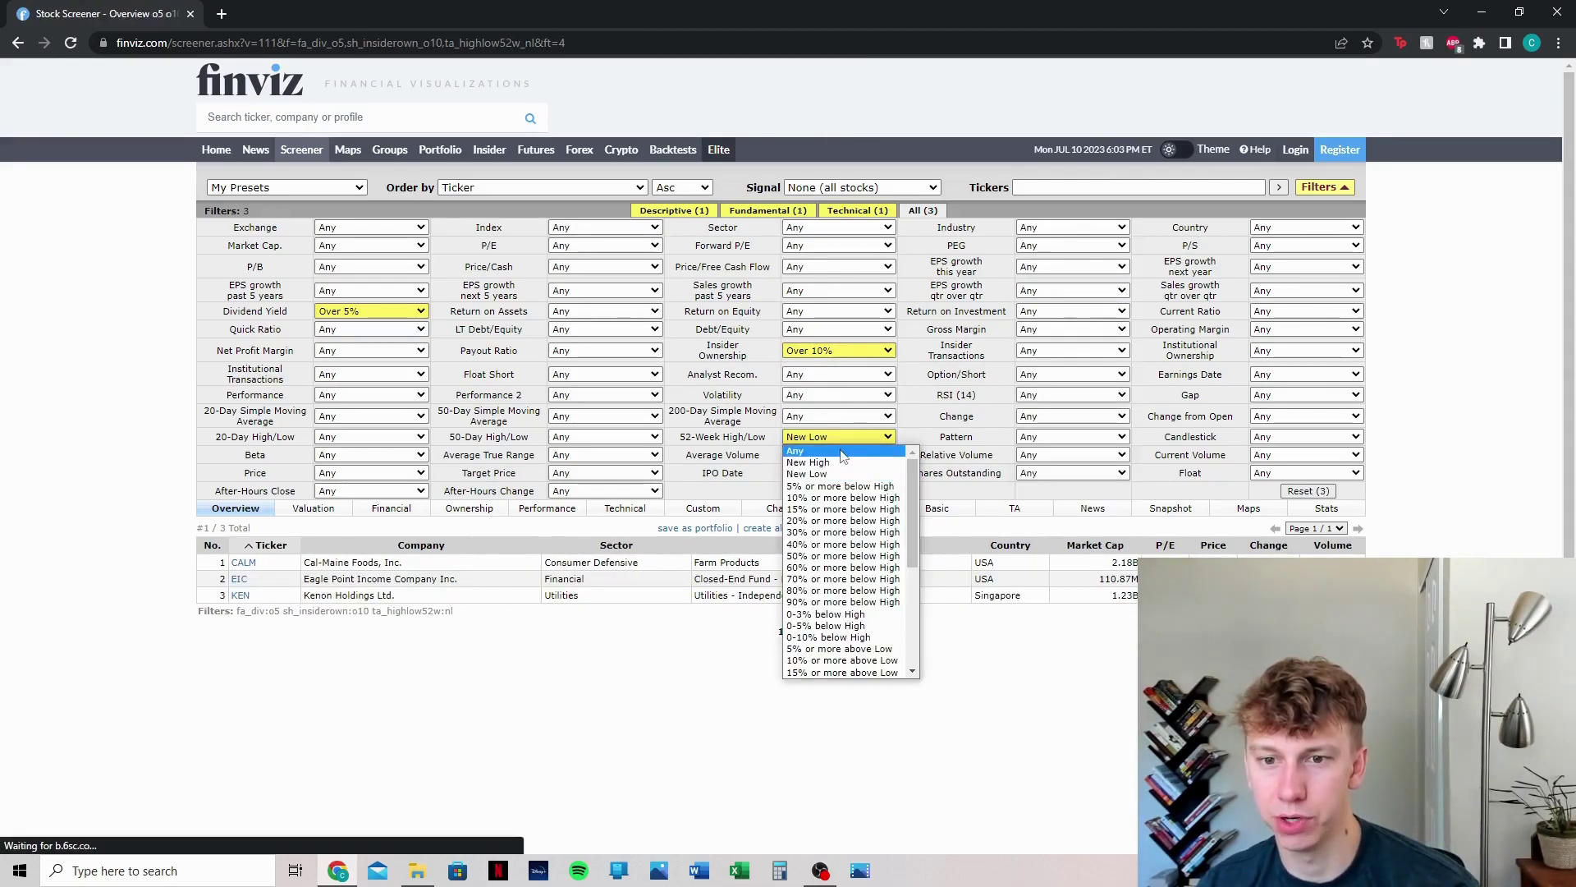
left_click(821, 449)
scroll(1100, 573, "down", 1)
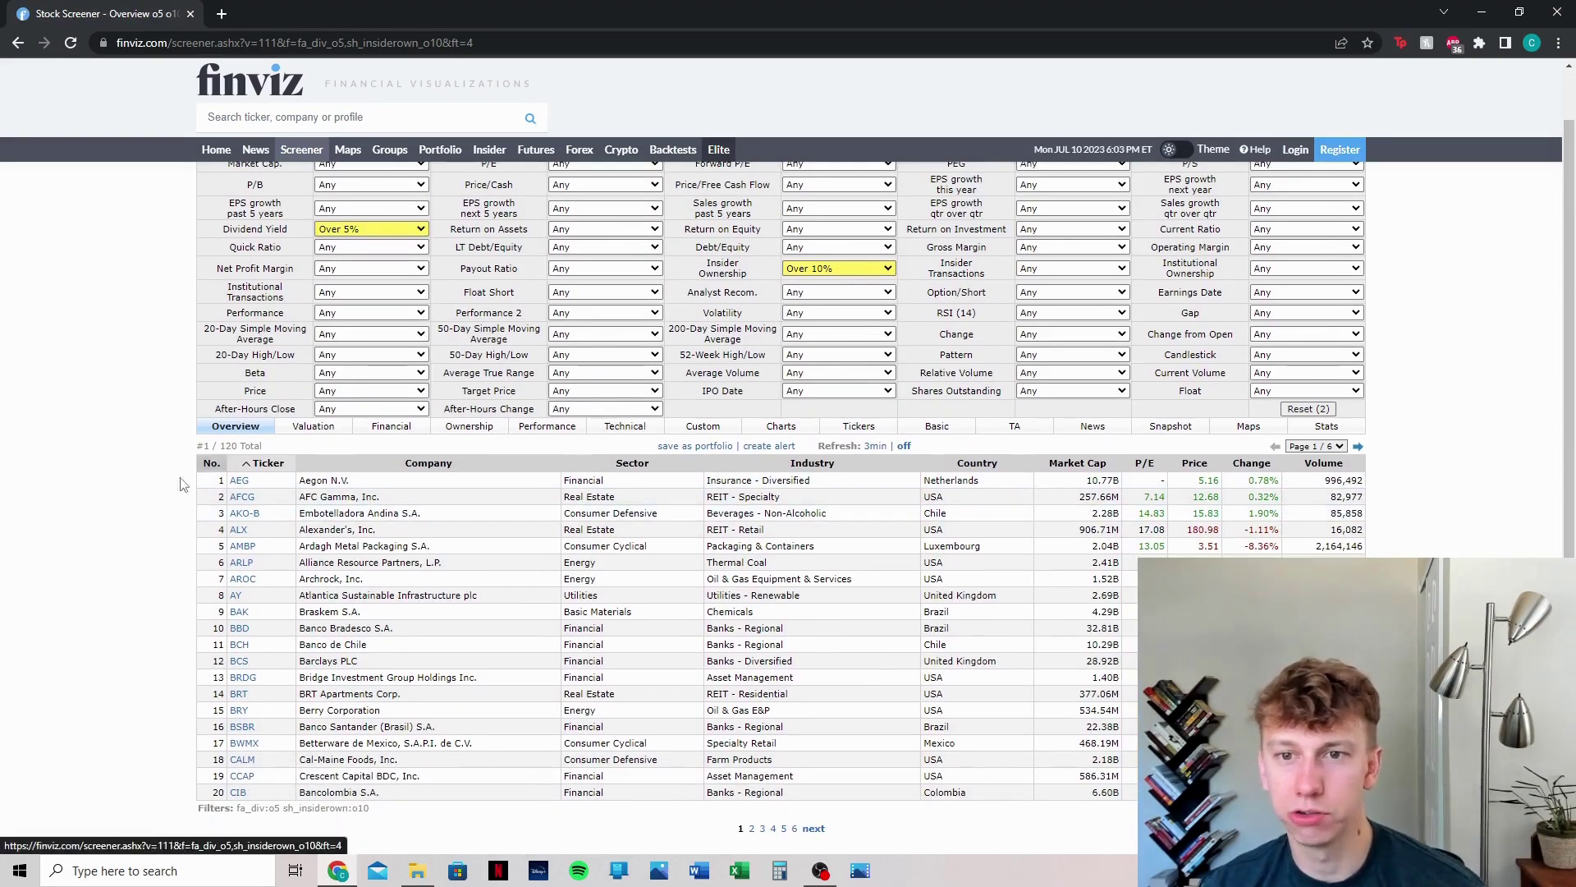
- Raise the Insider Ownership filter to Over 40% and further to Over 70%
left_click(810, 269)
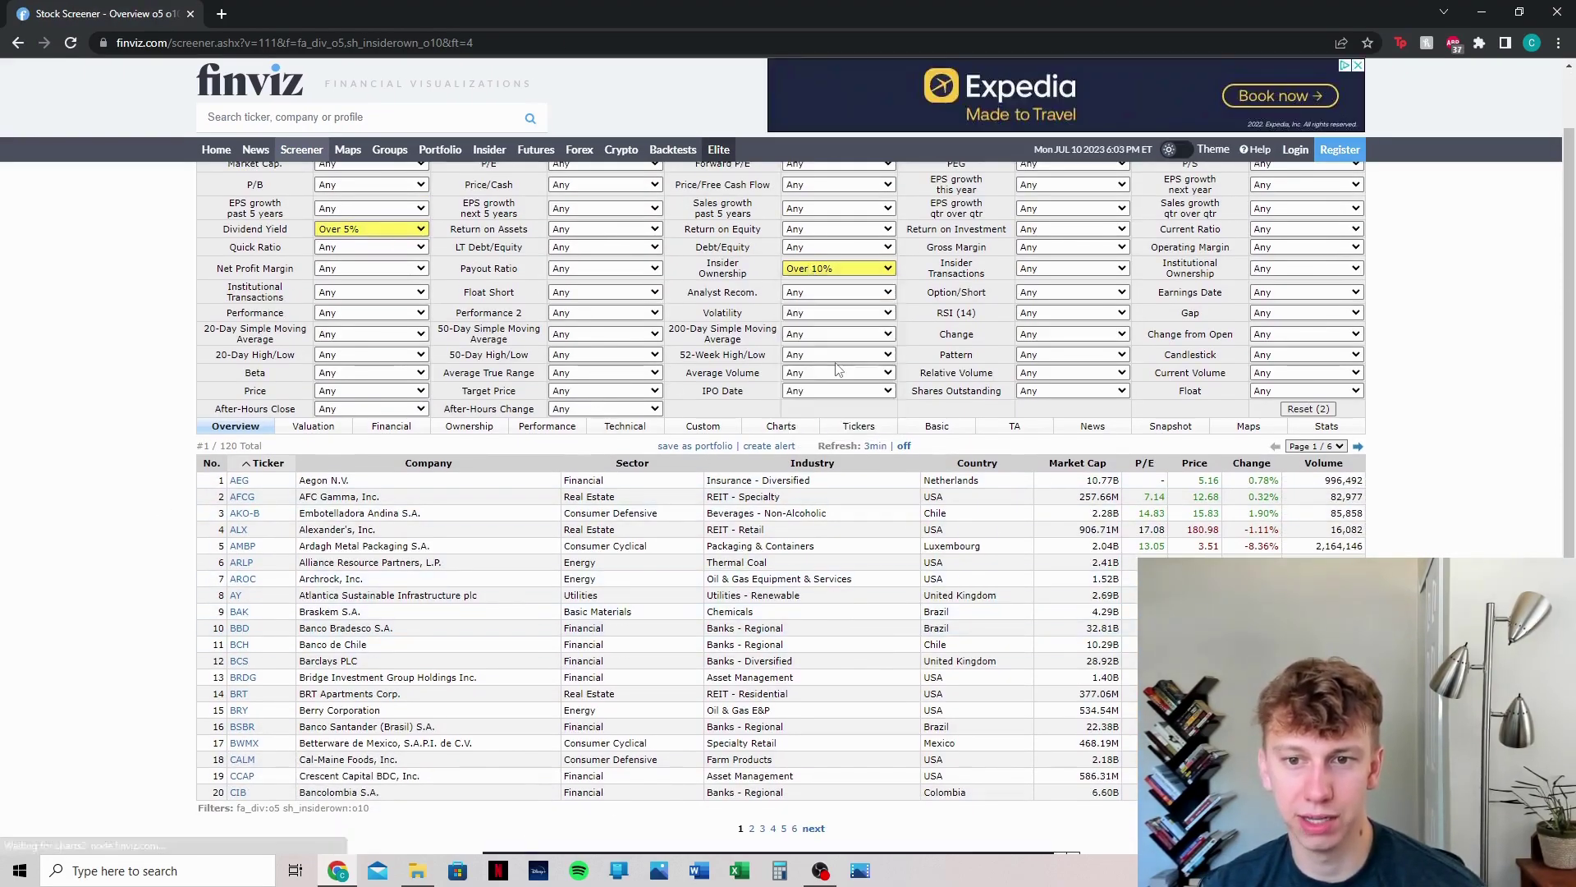
left_click(809, 363)
scroll(609, 488, "down", 1)
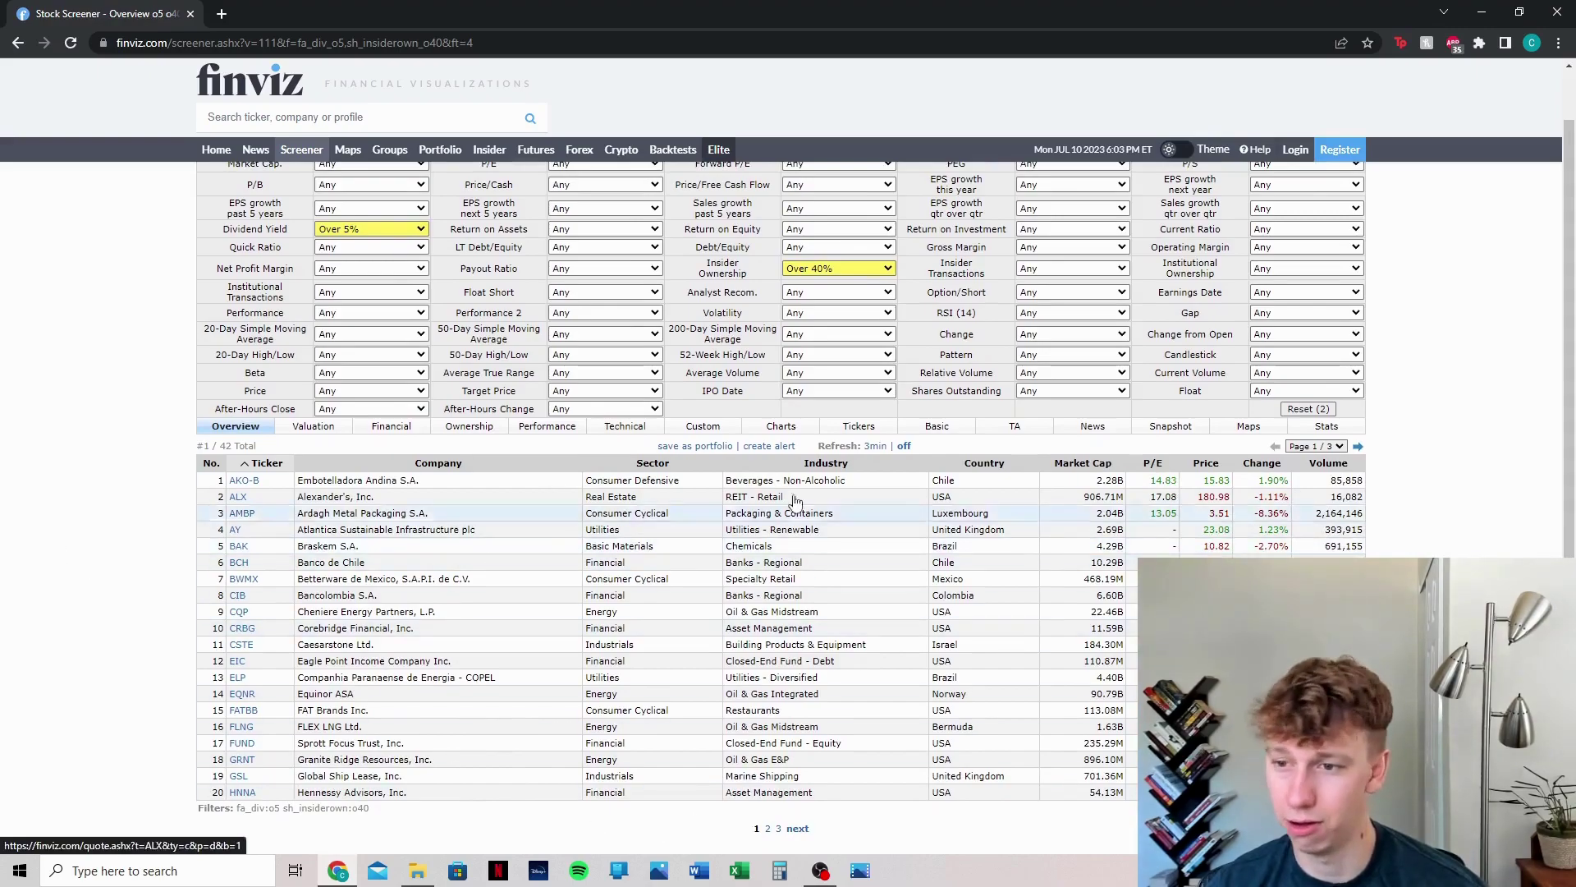
left_click(854, 268)
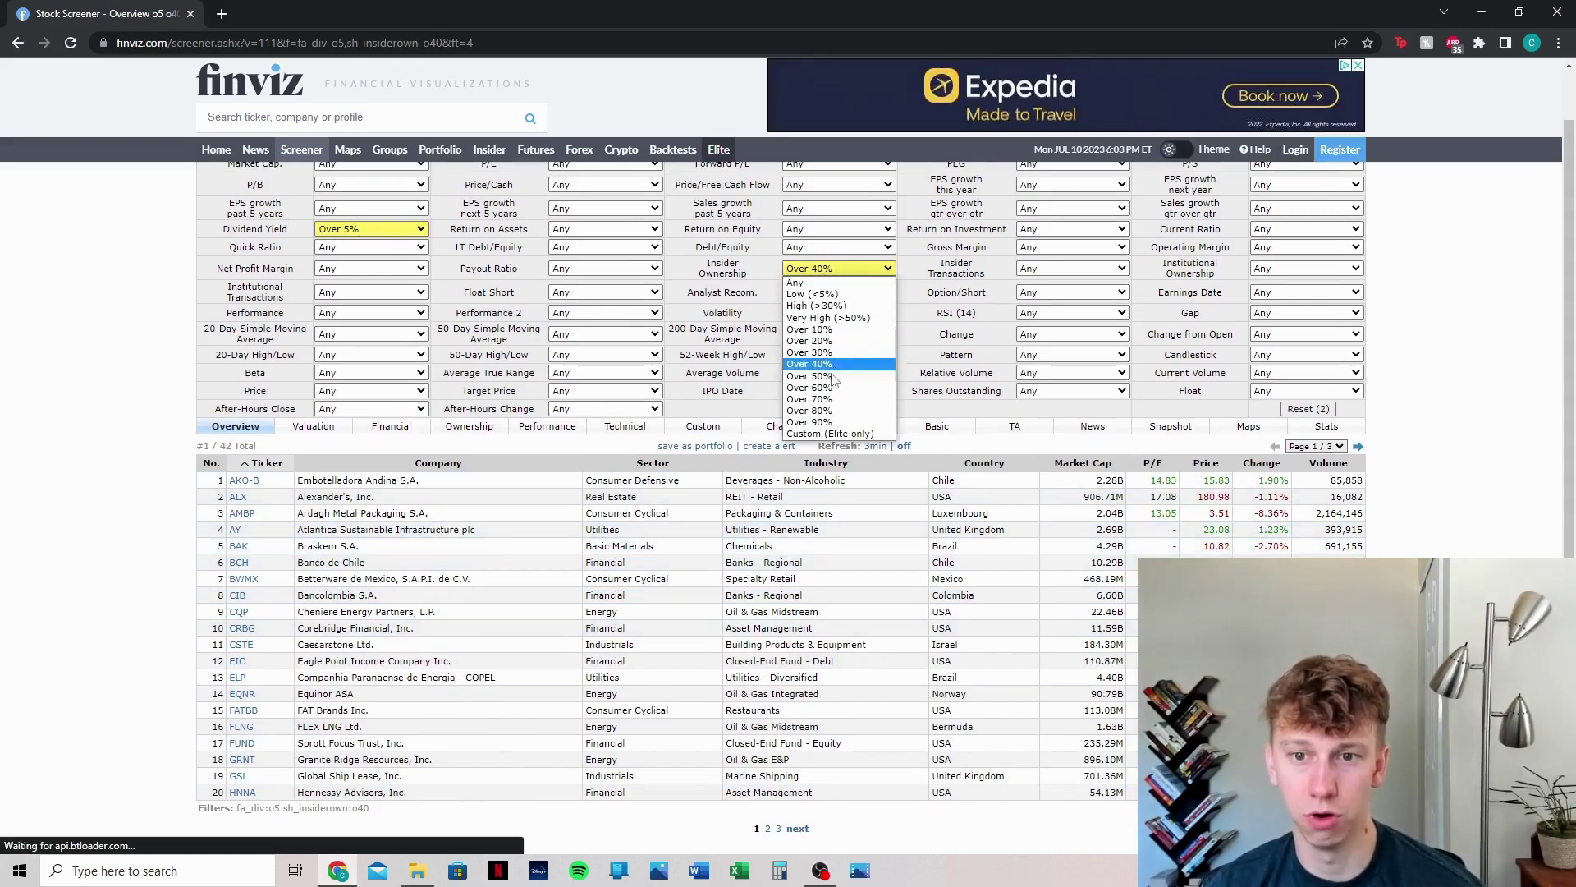
left_click(821, 399)
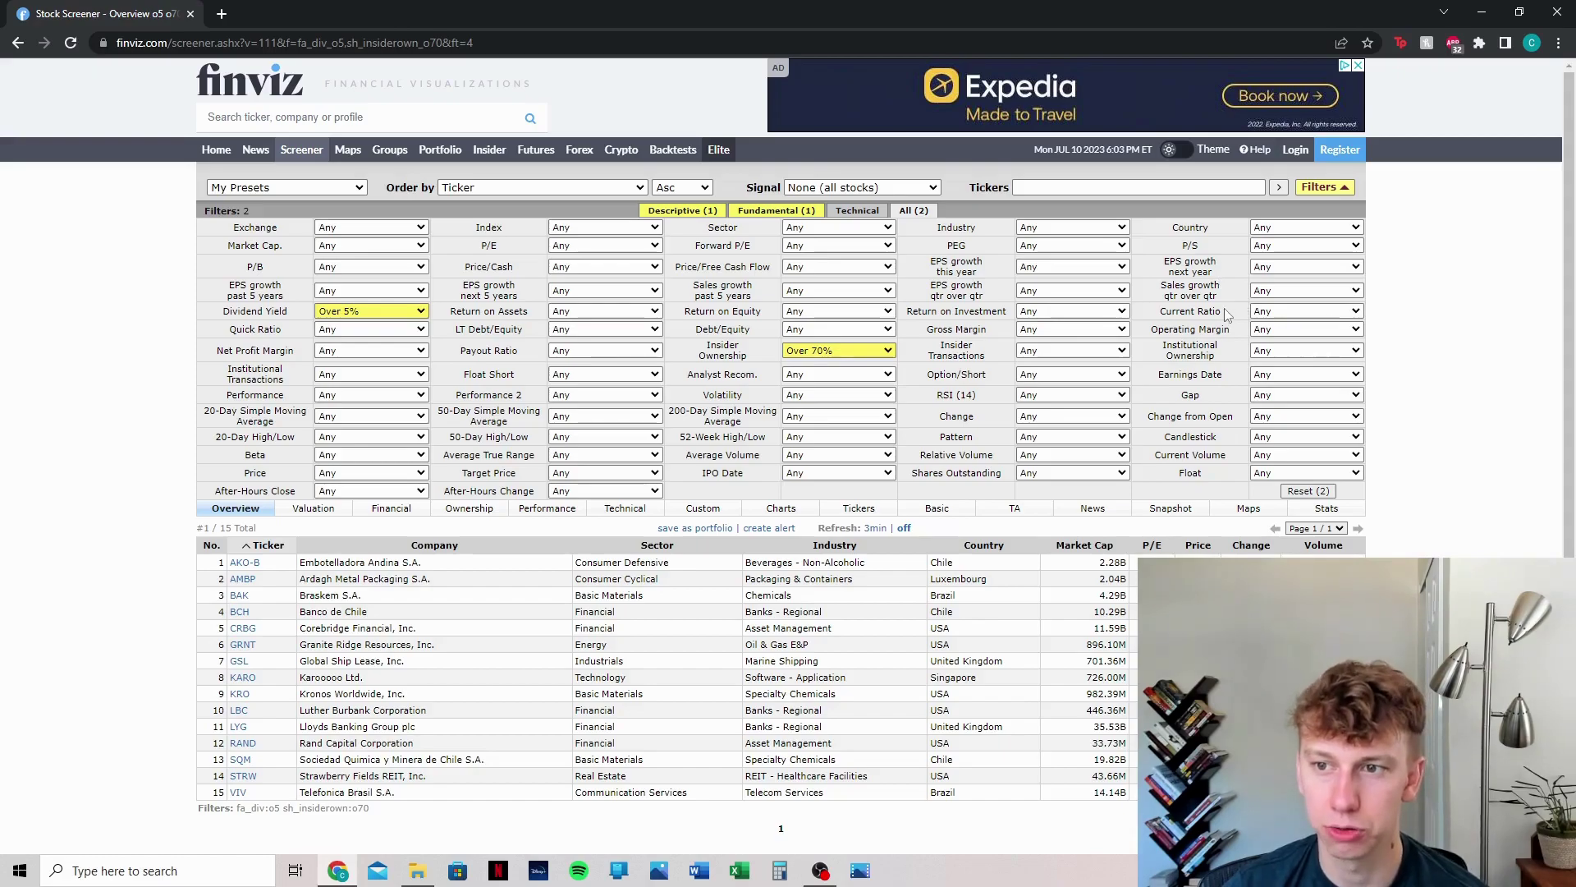
- Set Sales growth qtr over qtr to Over 15% and preview the charts of the remaining stocks
left_click(1268, 291)
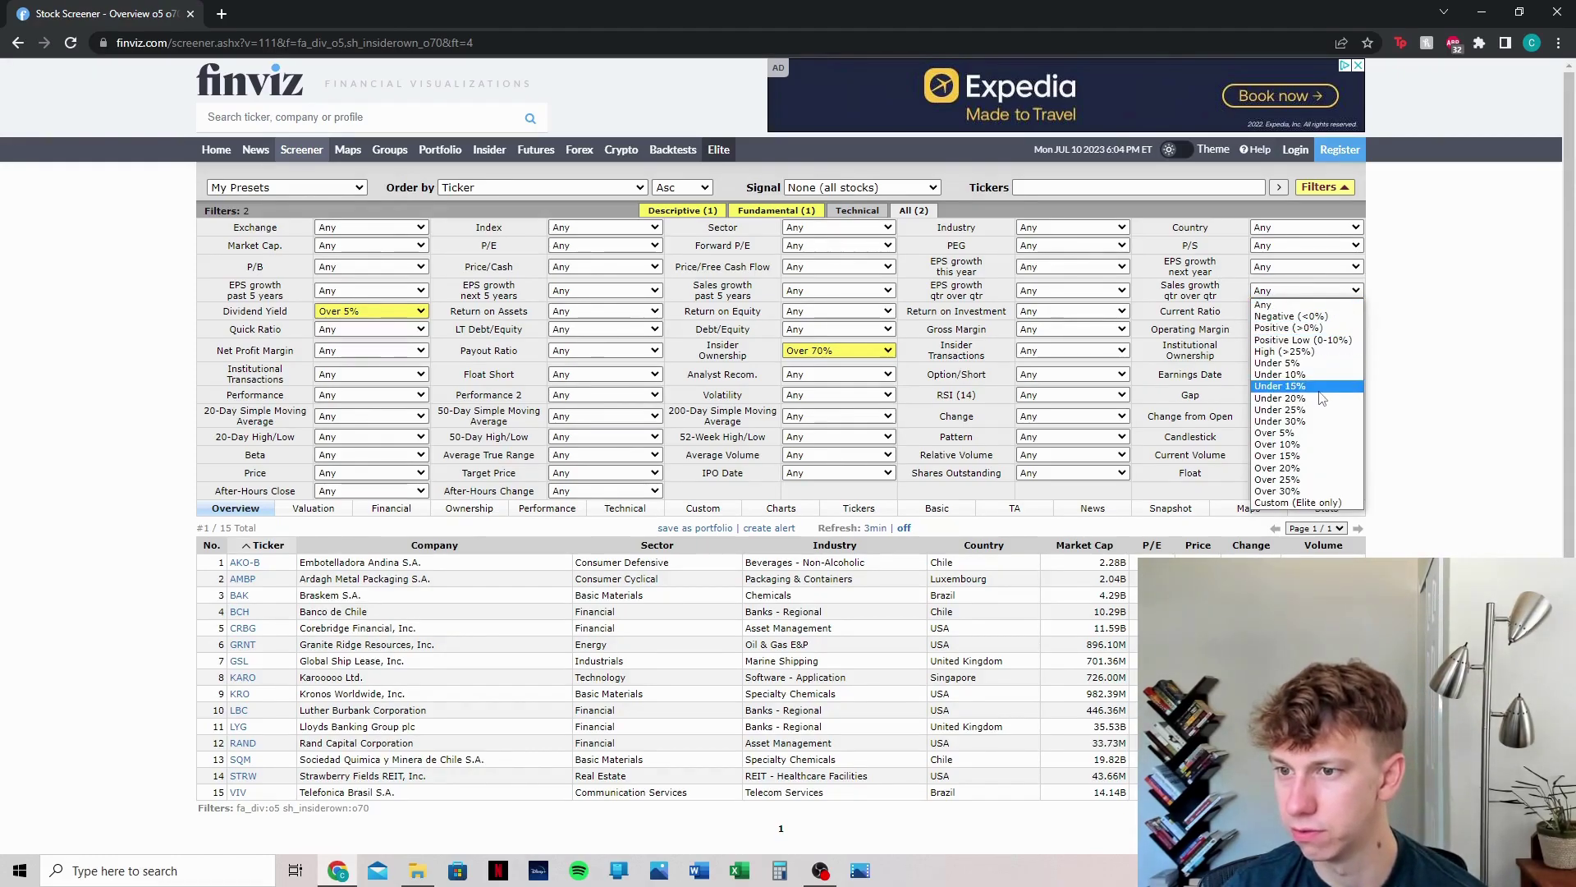
left_click(1313, 455)
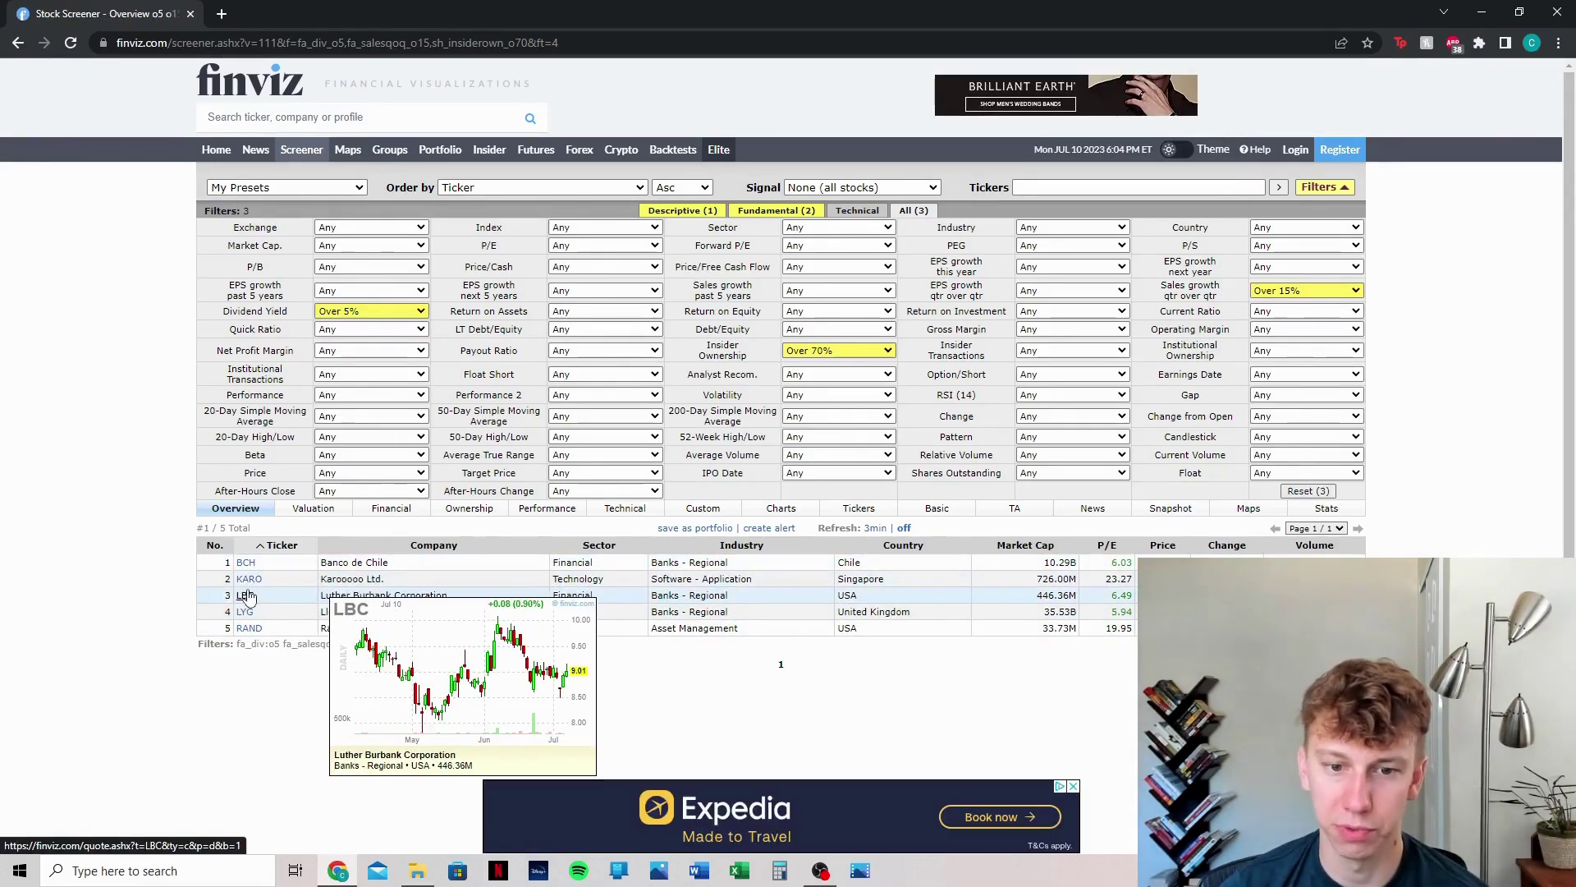
mouse_move(237, 629)
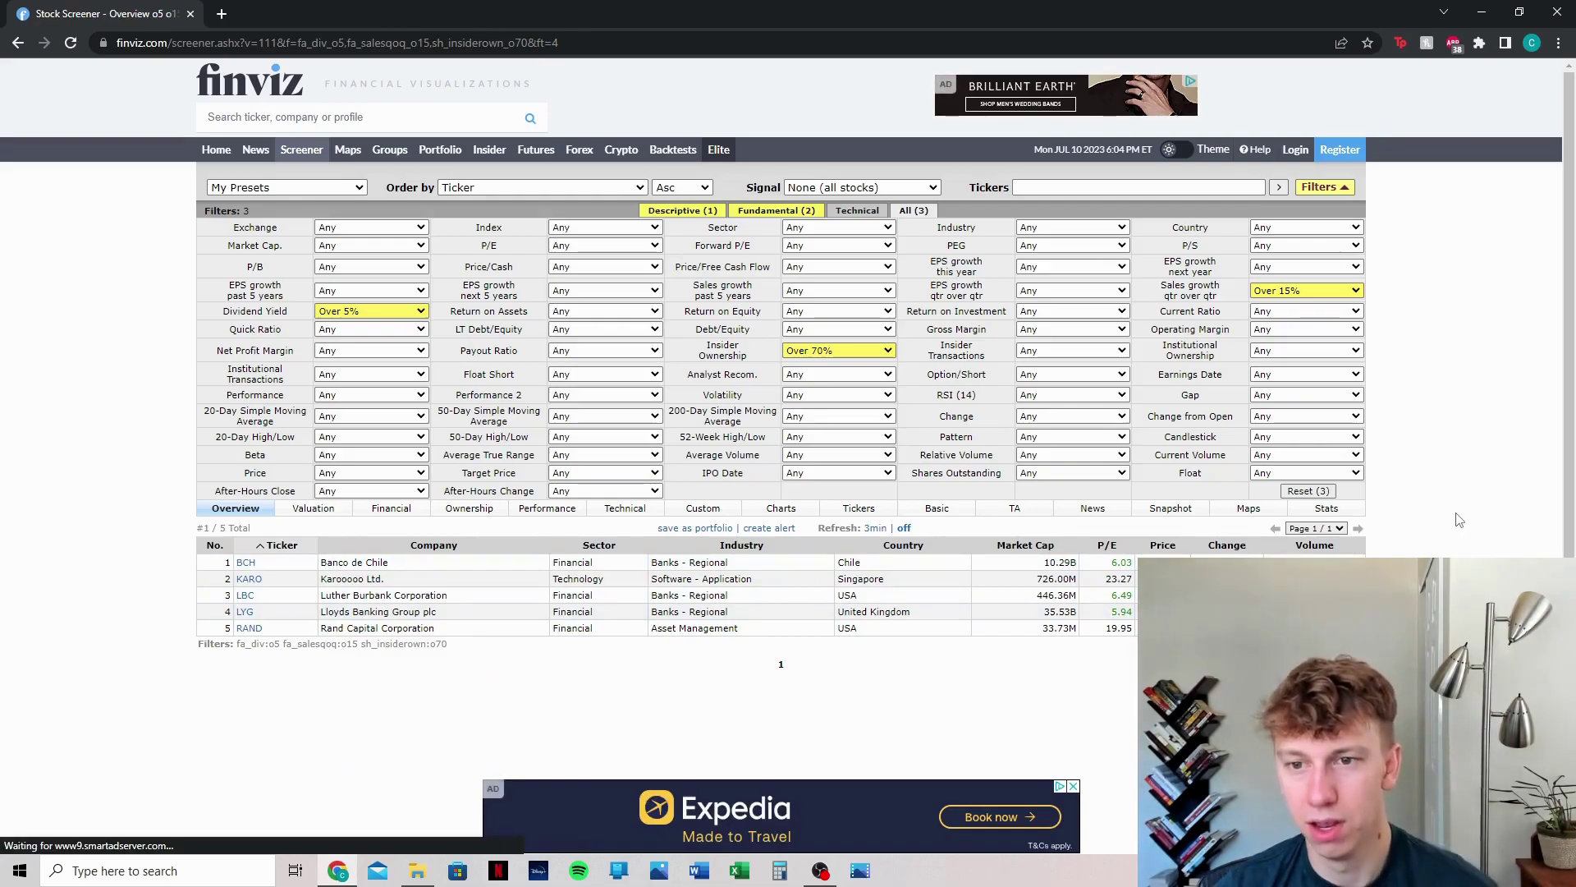